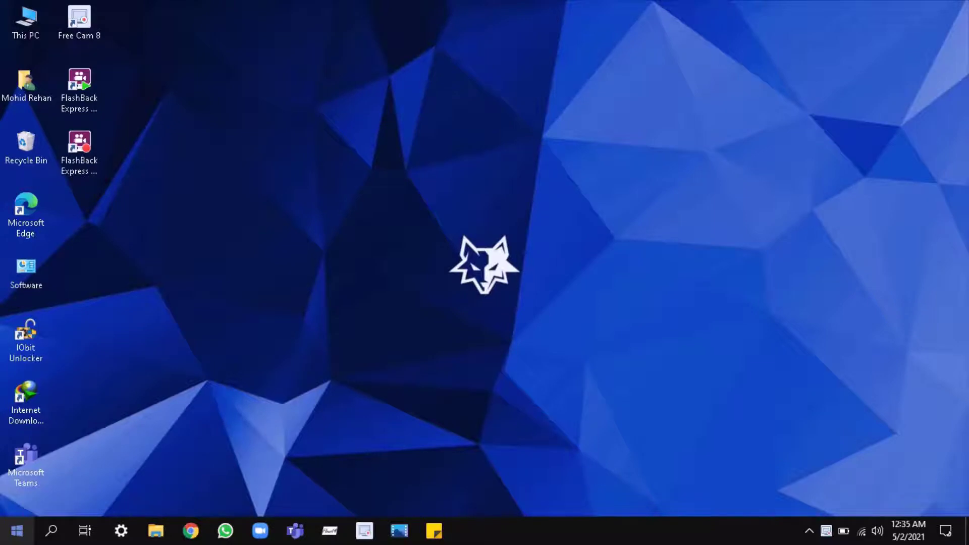
- Open Windows Settings and go to the System display settings
{"action": "key", "text": "super"}
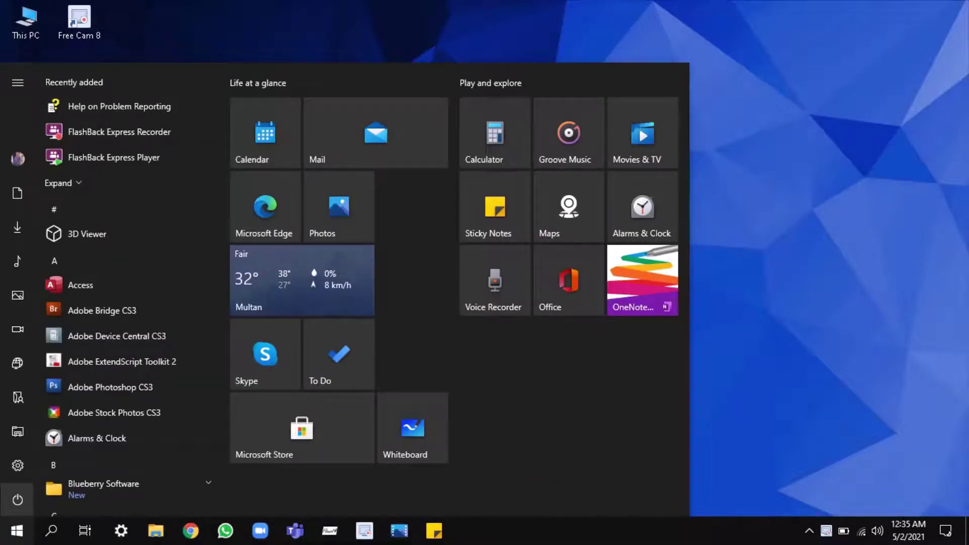
{"action": "left_click", "coordinate": [18, 464]}
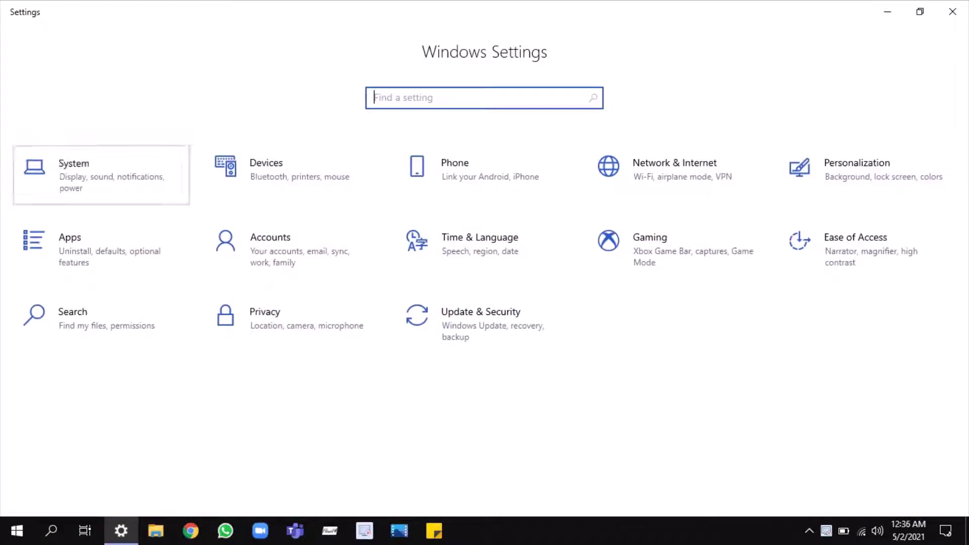
{"action": "left_click", "coordinate": [50, 193]}
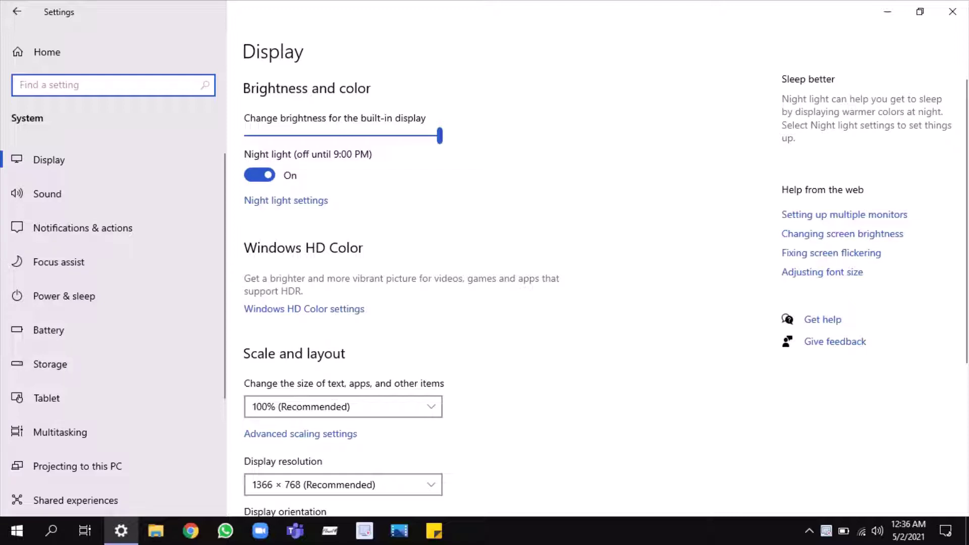
- View the available display resolution options without changing the current resolution
{"action": "scroll", "coordinate": [605, 293], "scroll_direction": "down", "scroll_amount": 3}
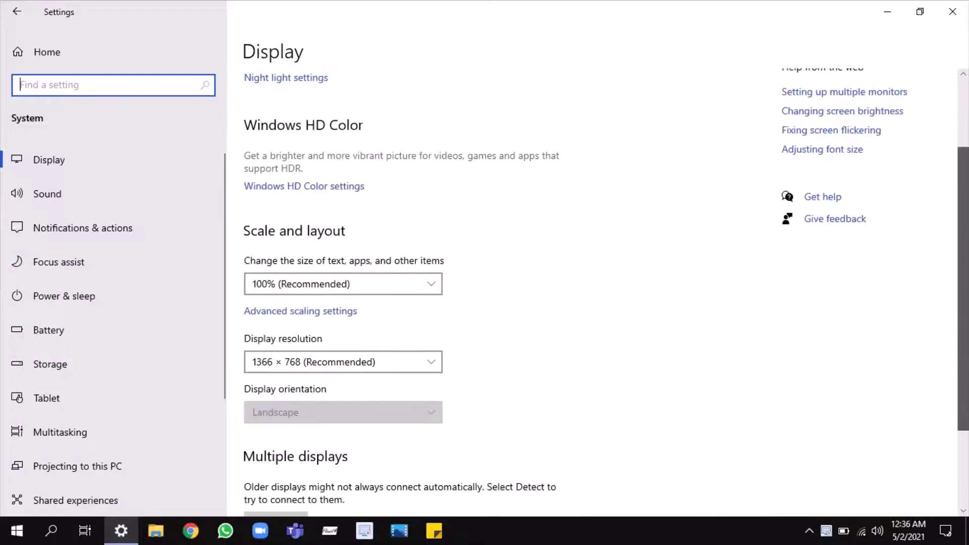
{"action": "scroll", "coordinate": [606, 293], "scroll_direction": "down", "scroll_amount": 3}
{"action": "left_click_drag", "start_coordinate": [963, 362], "coordinate": [963, 364]}
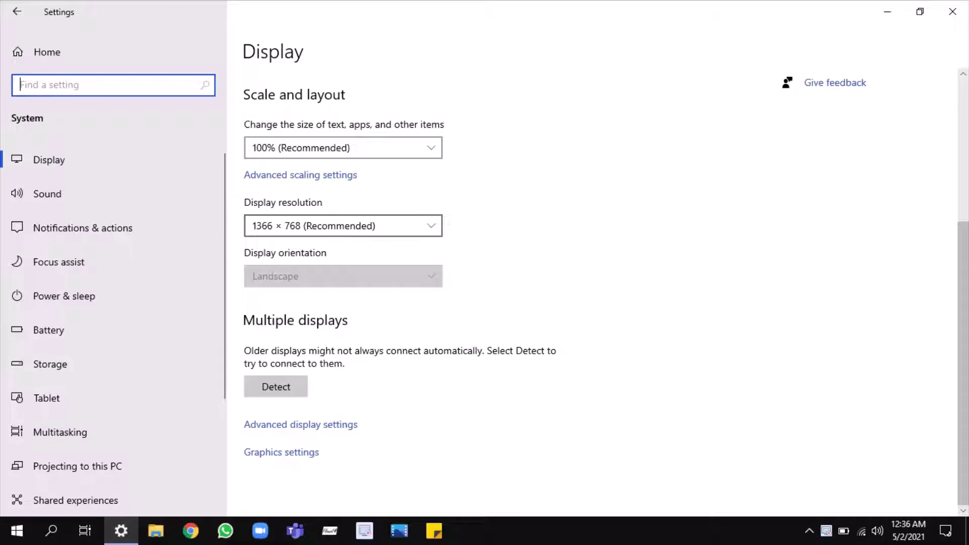
{"action": "left_click", "coordinate": [343, 225]}
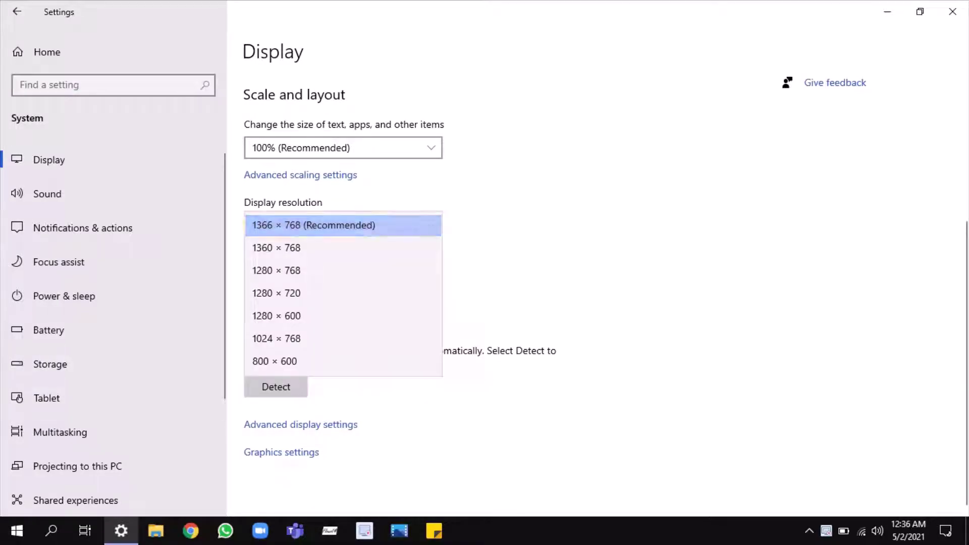
{"action": "left_click", "coordinate": [510, 262]}
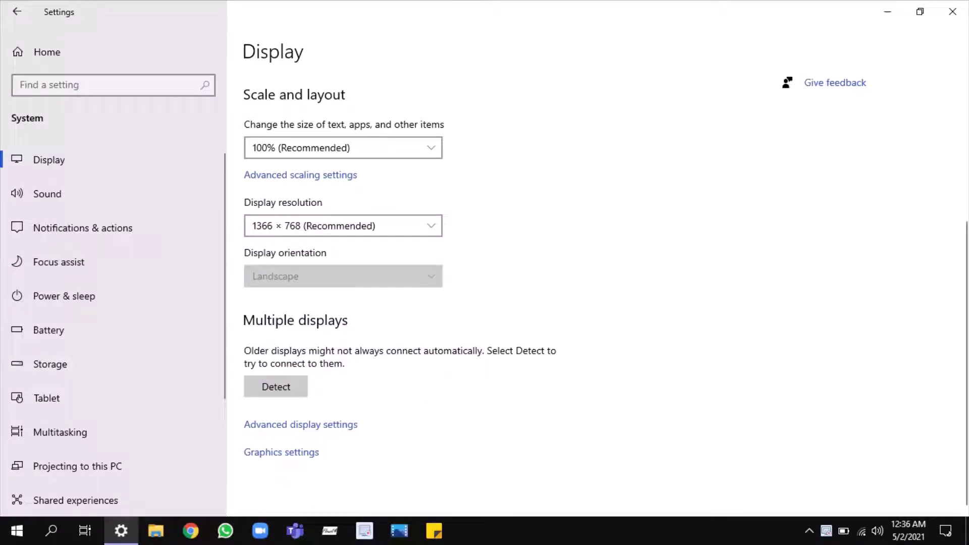
- Examine the display information and refresh rate options in the advanced display settings, and return to the Display page
{"action": "left_click", "coordinate": [300, 425]}
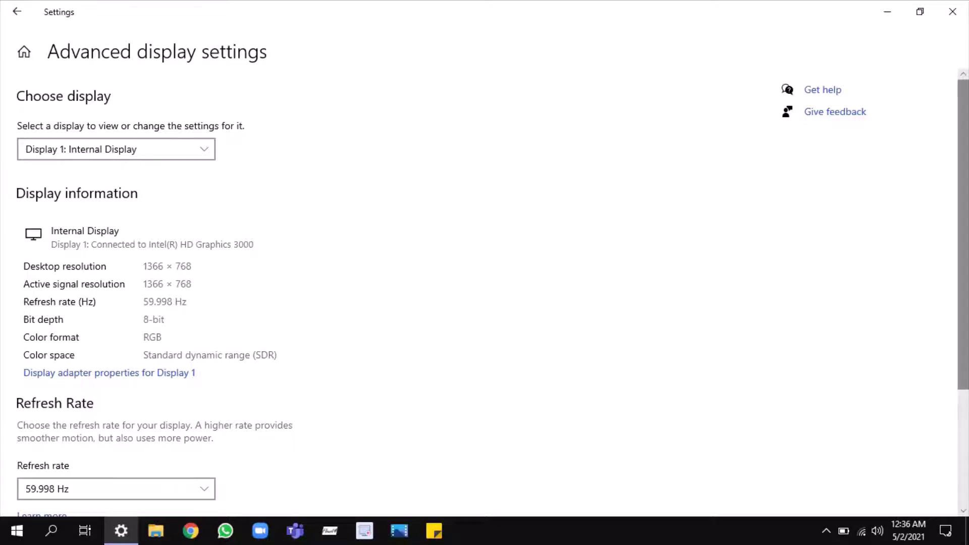
{"action": "scroll", "coordinate": [485, 293], "scroll_direction": "down", "scroll_amount": 3}
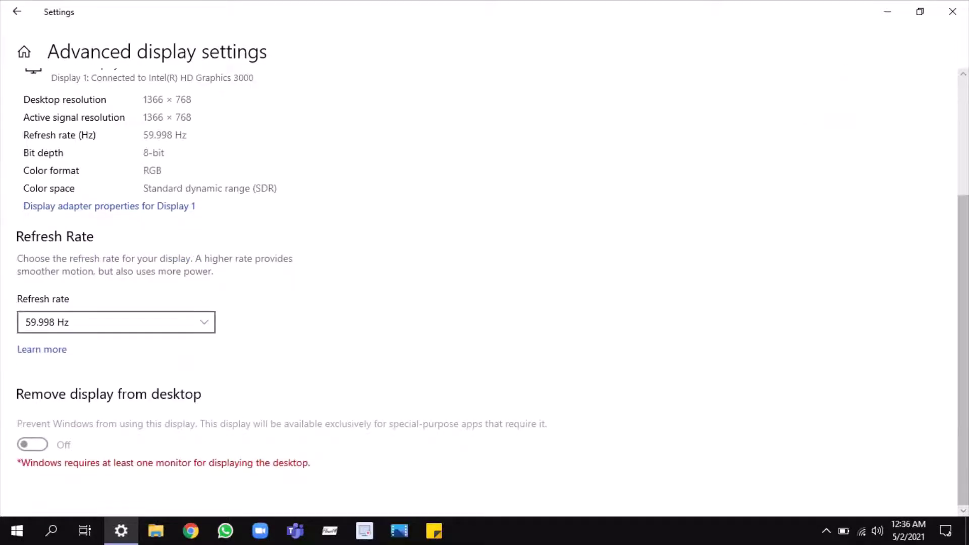
{"action": "left_click", "coordinate": [116, 321]}
{"action": "left_click", "coordinate": [116, 322]}
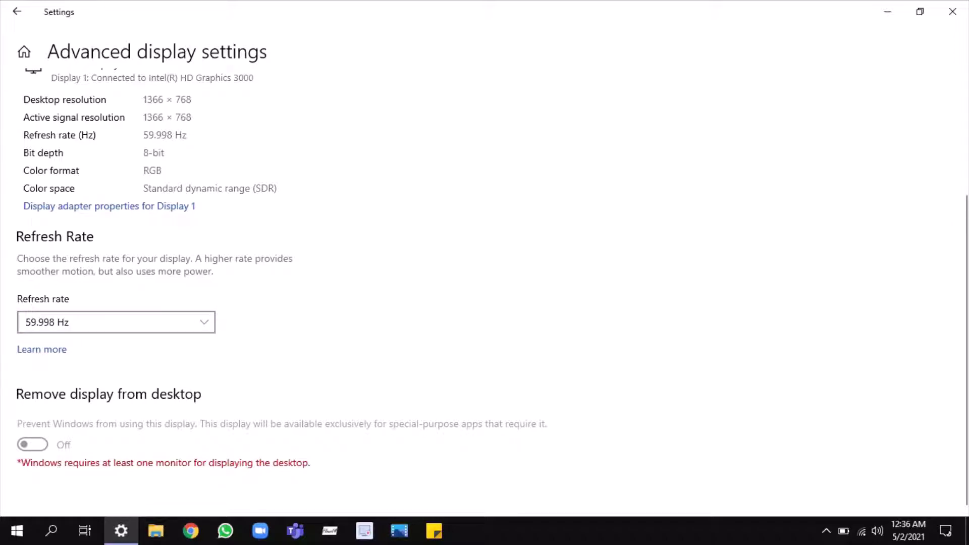
{"action": "left_click", "coordinate": [17, 11]}
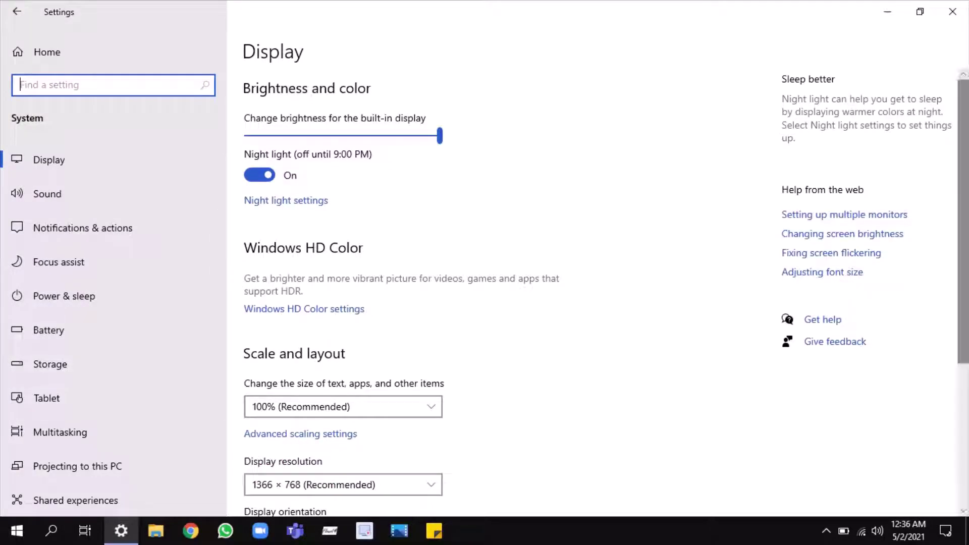
- Look over the Display page and its brightness control for the built-in display
{"action": "scroll", "coordinate": [595, 292], "scroll_direction": "down", "scroll_amount": 5}
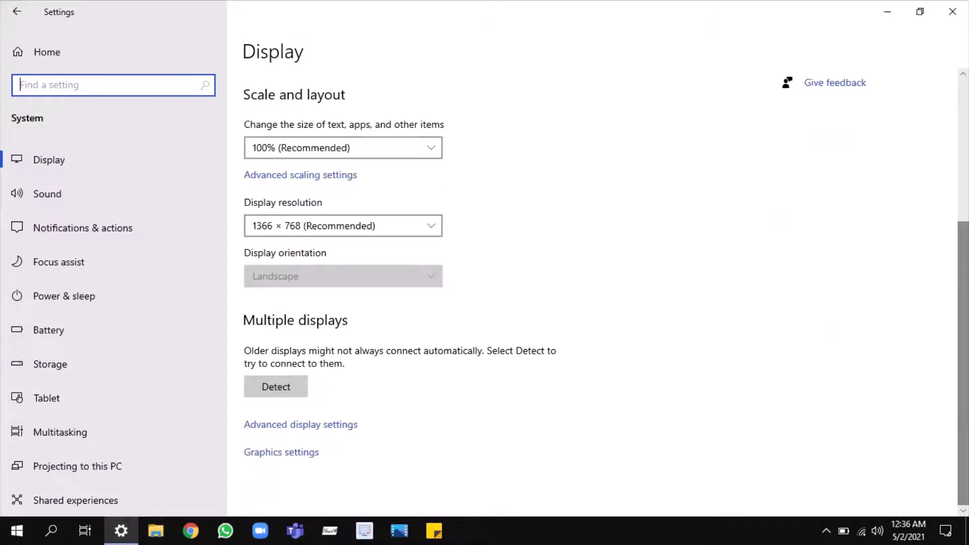
{"action": "scroll", "coordinate": [595, 292], "scroll_direction": "up", "scroll_amount": 5}
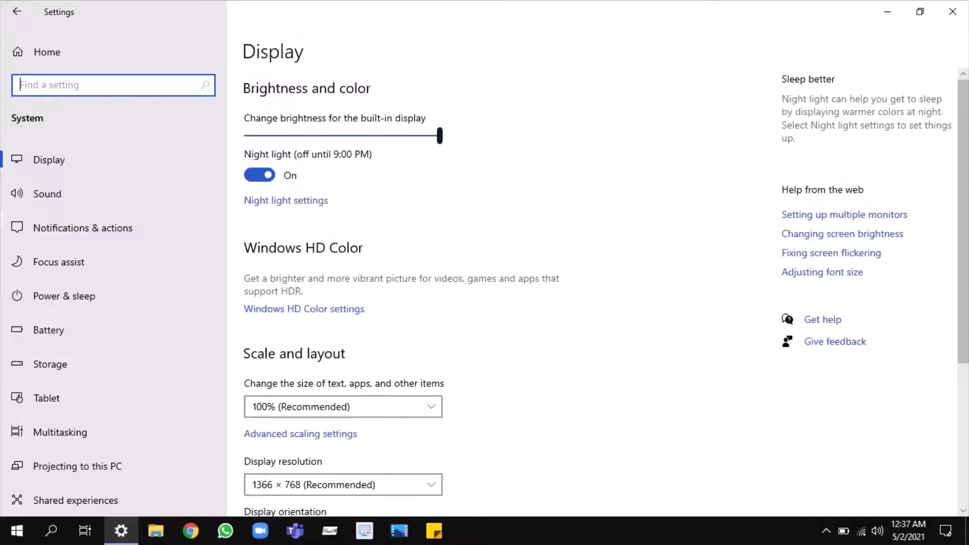
{"action": "mouse_move", "coordinate": [440, 135]}
{"action": "left_mouse_down"}
{"action": "mouse_move", "coordinate": [340, 135]}
{"action": "mouse_move", "coordinate": [439, 135]}
{"action": "left_mouse_up"}
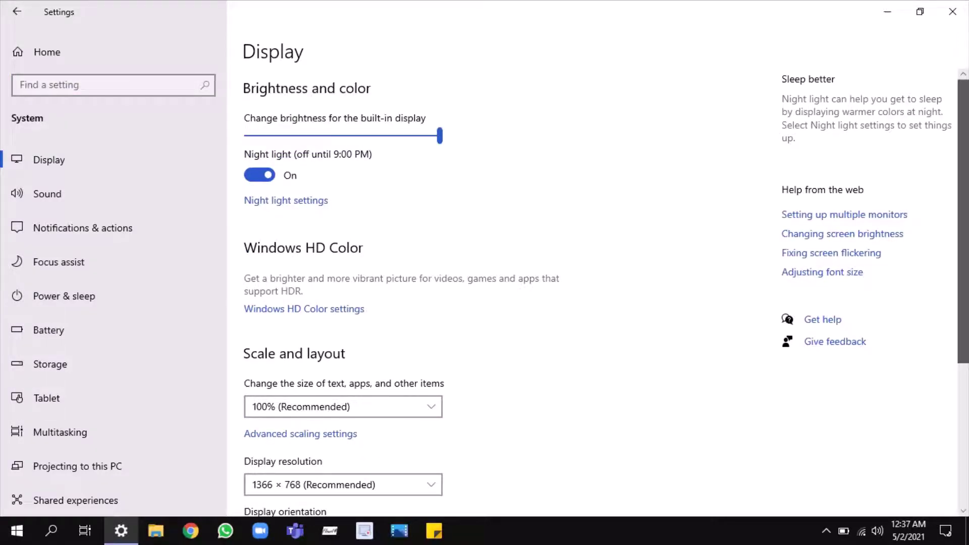
- Check the app types offered for the graphics performance preference in Graphics settings, and return to the Display page
{"action": "scroll", "coordinate": [596, 293], "scroll_direction": "down", "scroll_amount": 5}
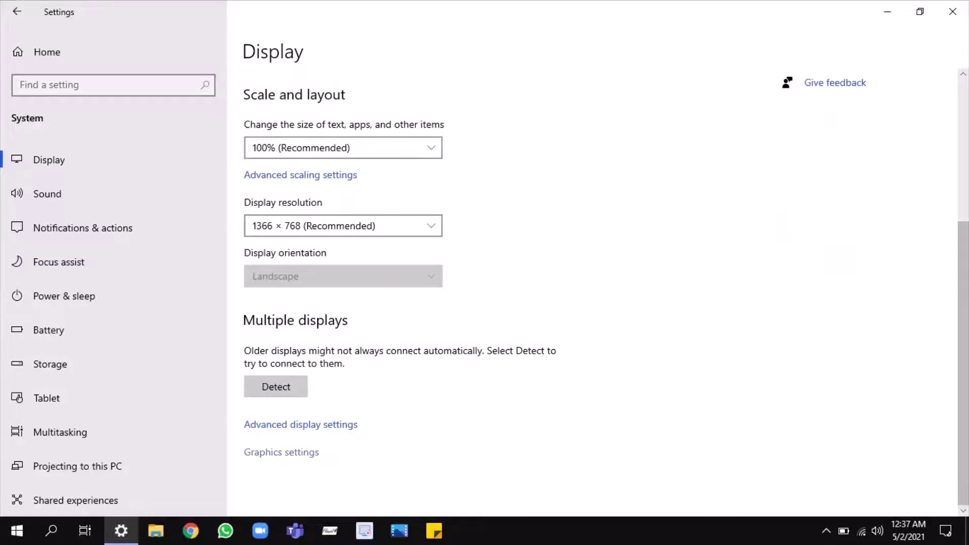
{"action": "left_click", "coordinate": [281, 452]}
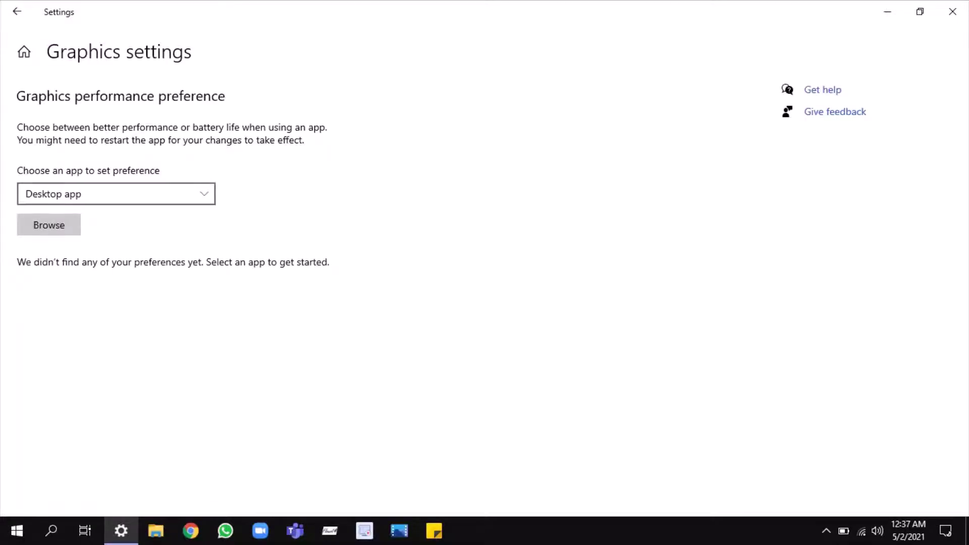
{"action": "left_click", "coordinate": [116, 194]}
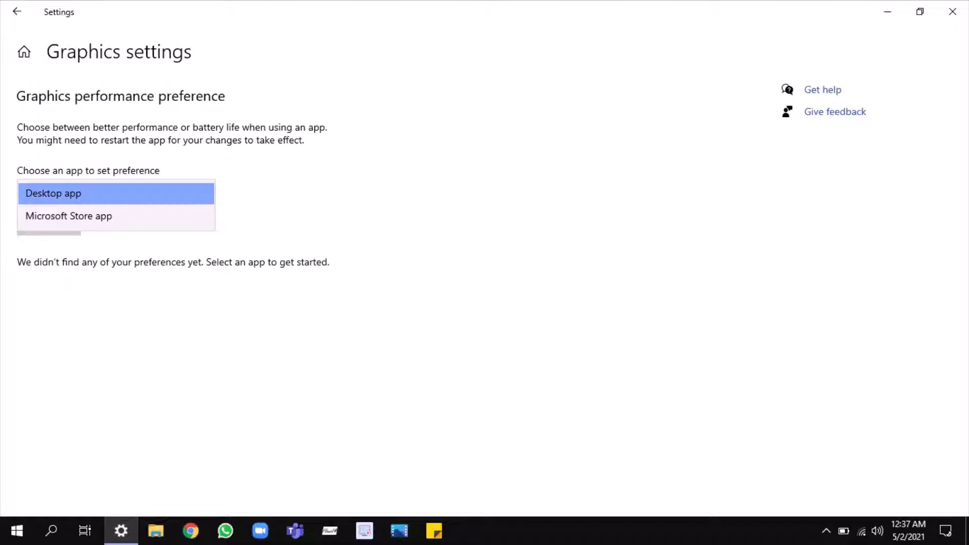
{"action": "left_click", "coordinate": [116, 194]}
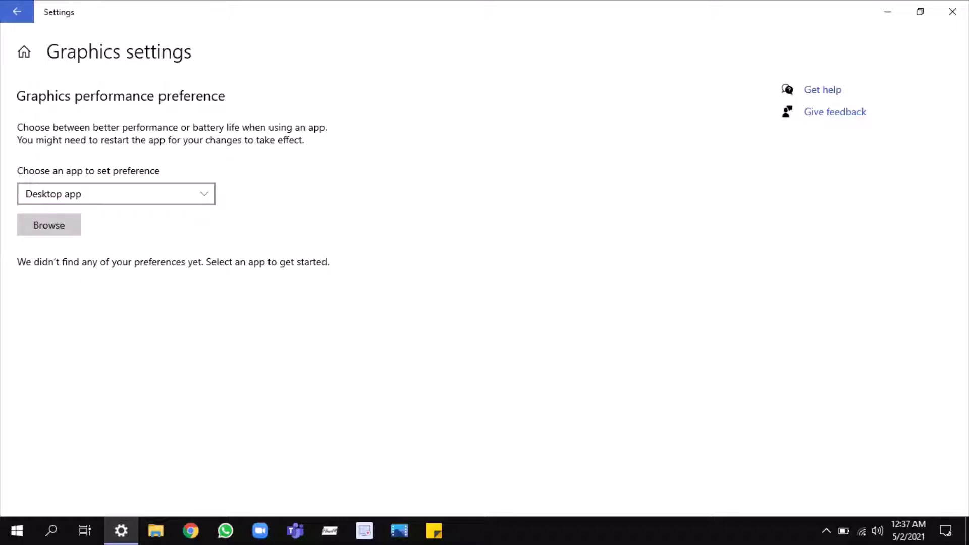
{"action": "left_click", "coordinate": [17, 11]}
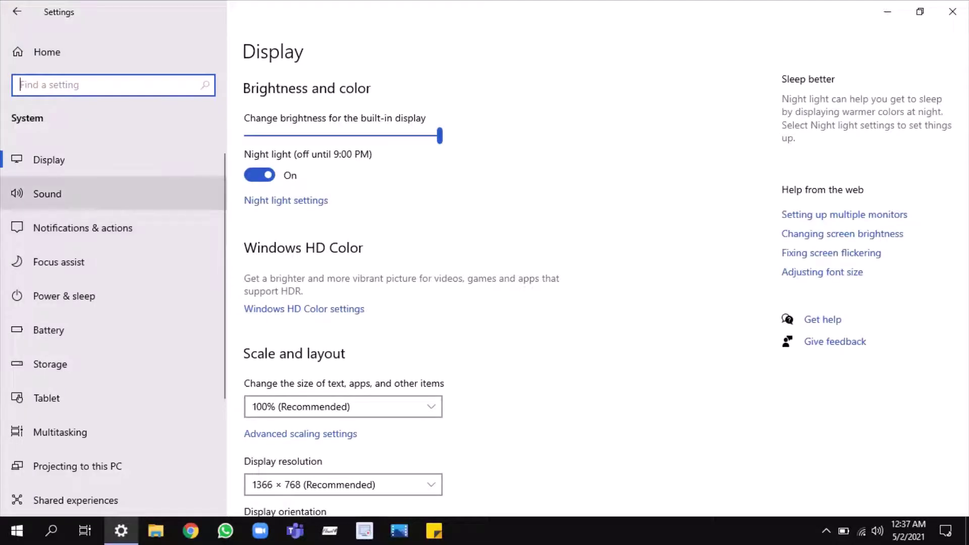
- Review the Sound settings, including the output device choices, master volume, input device and microphone test
{"action": "left_click", "coordinate": [47, 194]}
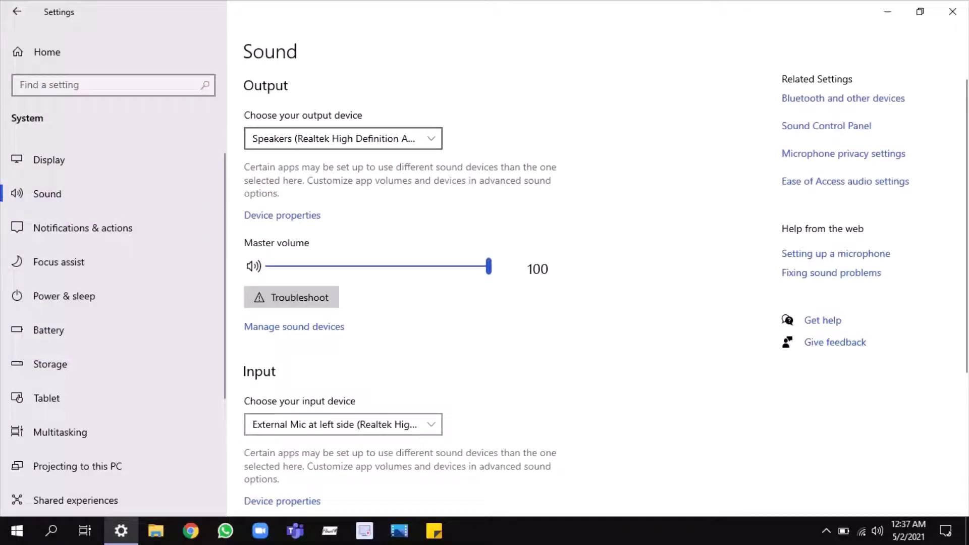
{"action": "left_click", "coordinate": [343, 138]}
{"action": "left_click", "coordinate": [504, 147]}
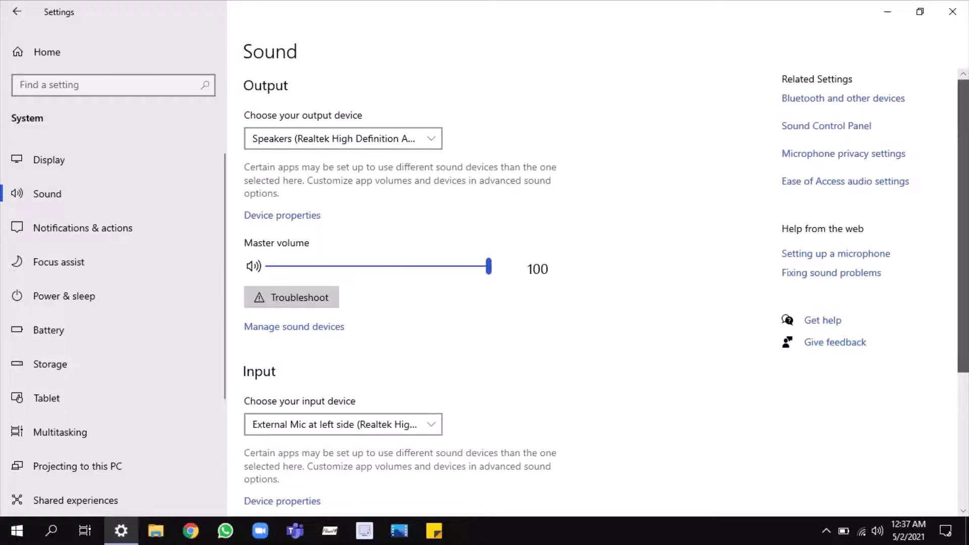
{"action": "scroll", "coordinate": [606, 290], "scroll_direction": "down", "scroll_amount": 3}
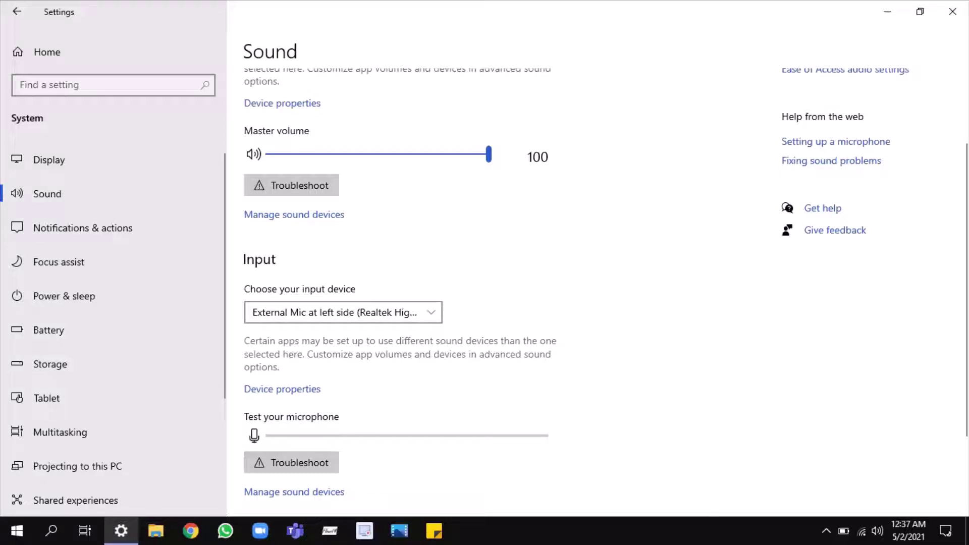
{"action": "scroll", "coordinate": [606, 293], "scroll_direction": "down", "scroll_amount": 3}
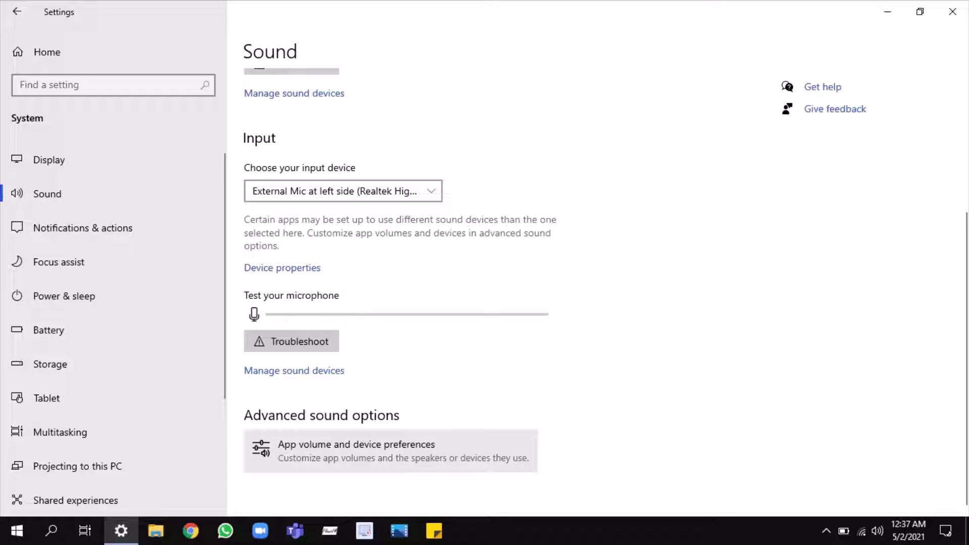
- Examine the app volume and device preferences, and return to the Sound page
{"action": "left_click", "coordinate": [356, 451]}
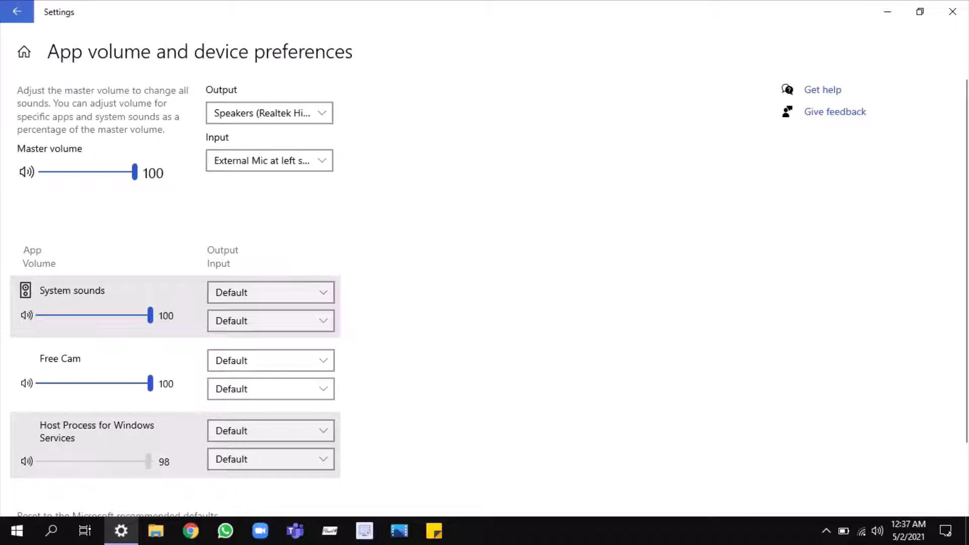
{"action": "left_click", "coordinate": [17, 11]}
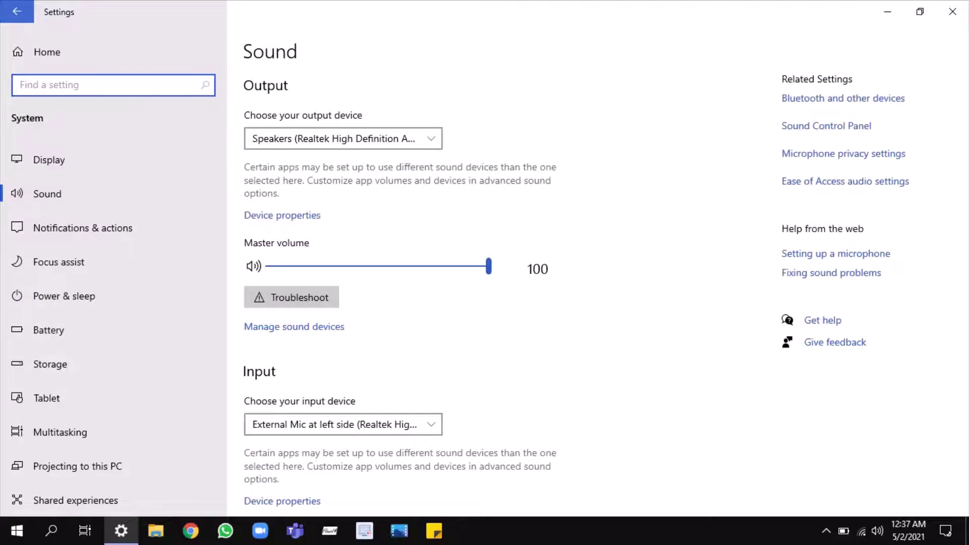
{"action": "scroll", "coordinate": [504, 292], "scroll_direction": "down", "scroll_amount": 4}
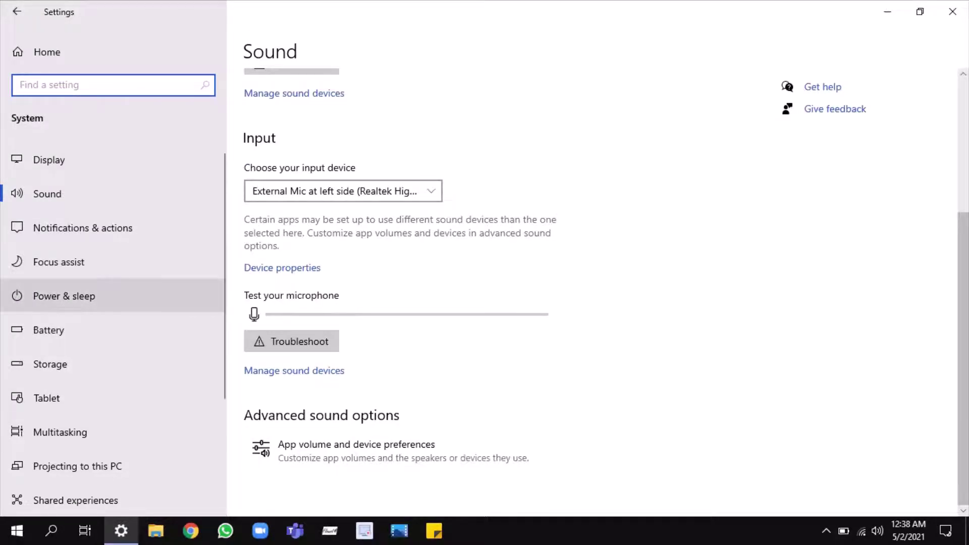
- Switch notifications from apps and other senders off, look through the sender list, and switch them back on
{"action": "left_click", "coordinate": [113, 228]}
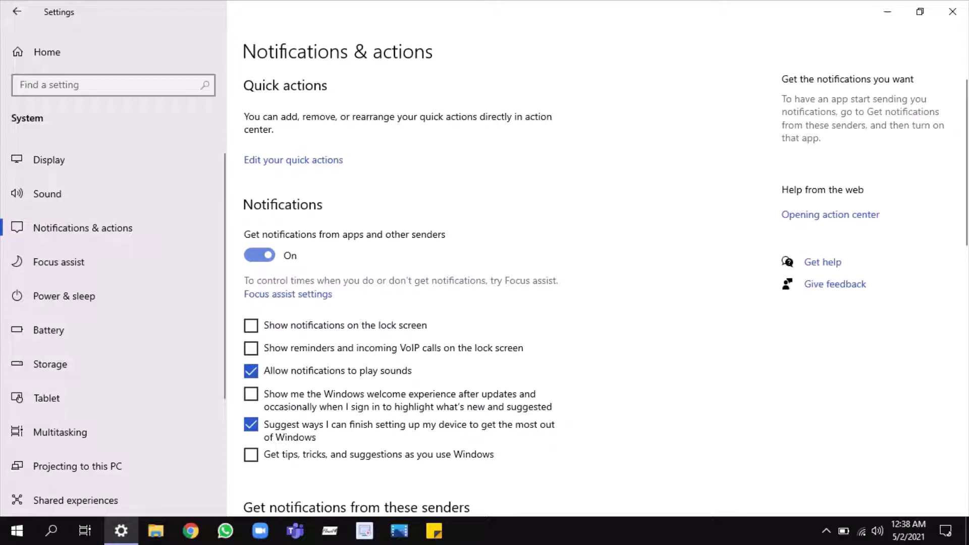
{"action": "left_click", "coordinate": [259, 254]}
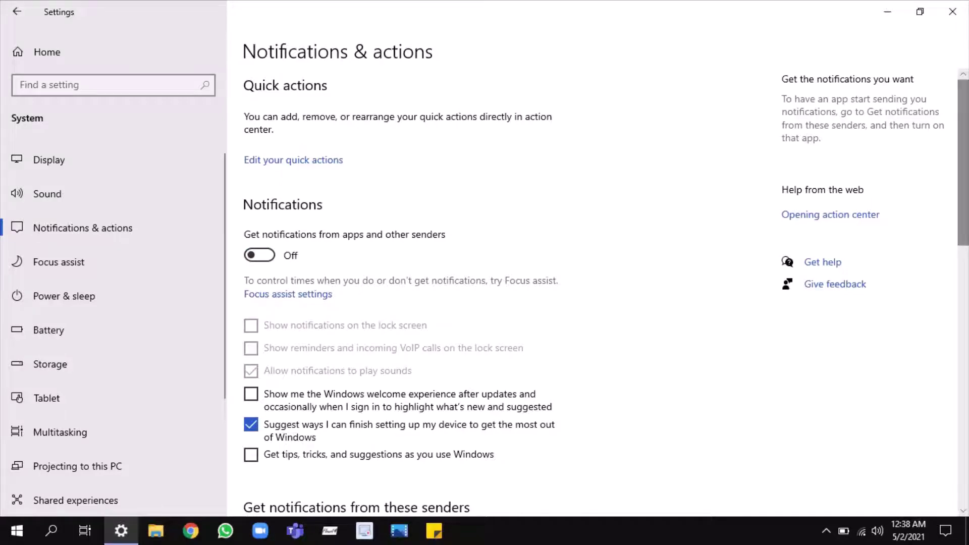
{"action": "scroll", "coordinate": [606, 282], "scroll_direction": "down", "scroll_amount": 10}
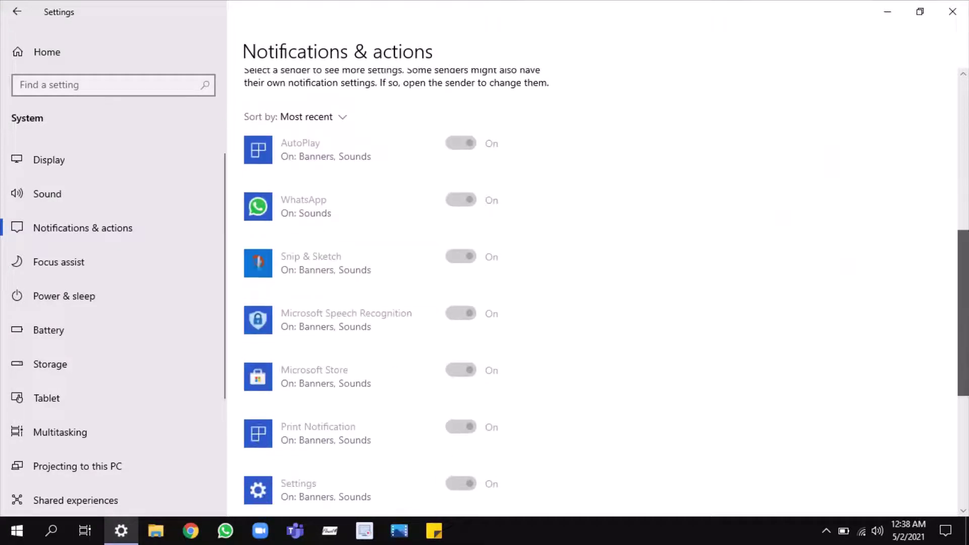
{"action": "left_click_drag", "start_coordinate": [962, 312], "coordinate": [963, 163]}
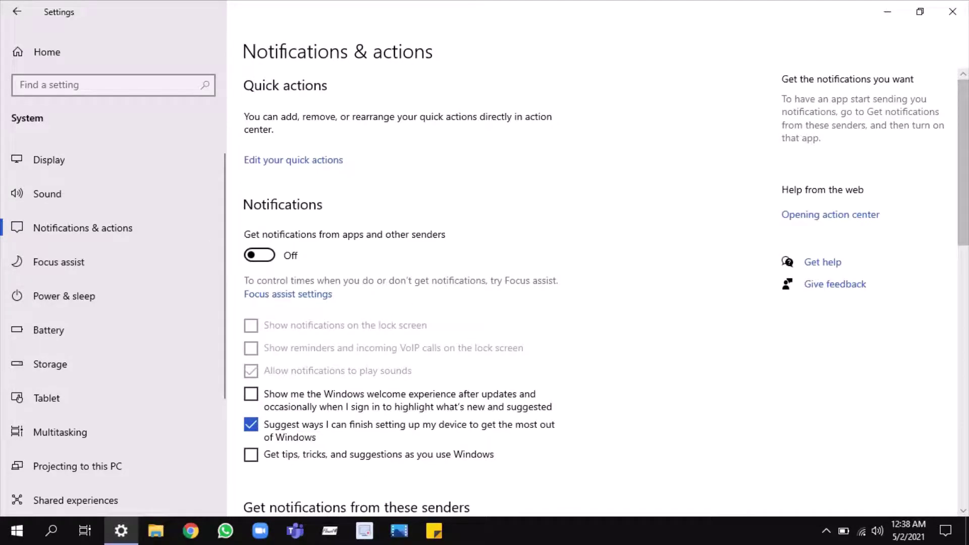
{"action": "left_click", "coordinate": [259, 255]}
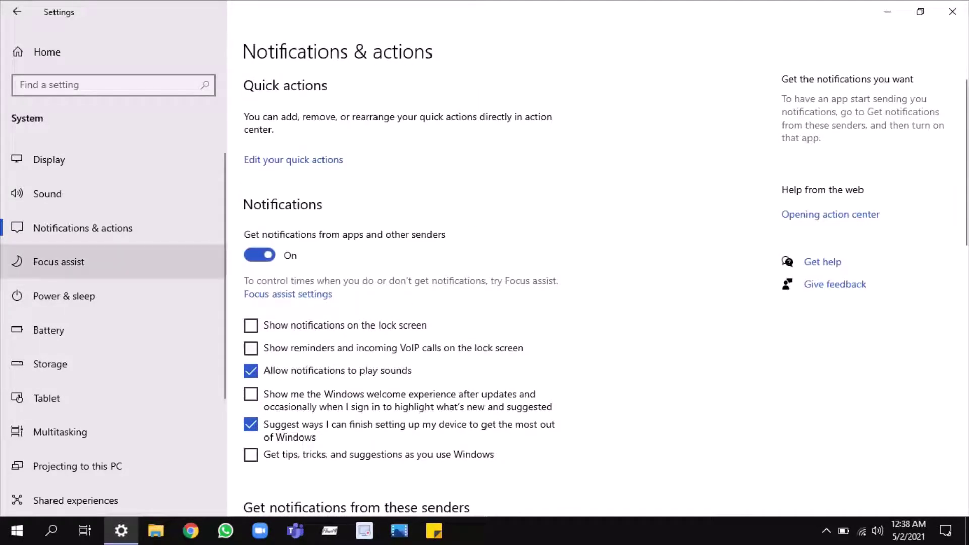
- Review the Focus assist modes and its automatic rules
{"action": "left_click", "coordinate": [58, 261]}
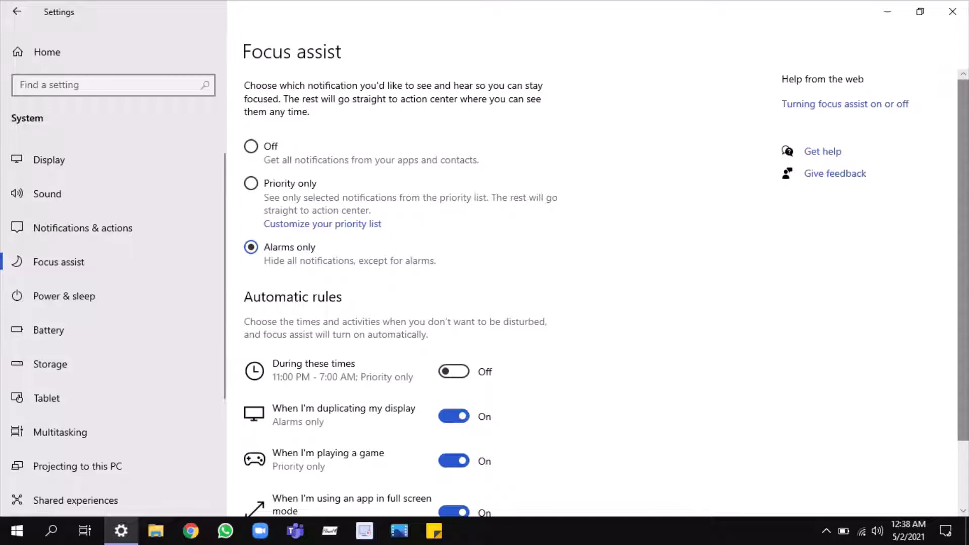
{"action": "scroll", "coordinate": [399, 282], "scroll_direction": "down", "scroll_amount": 3}
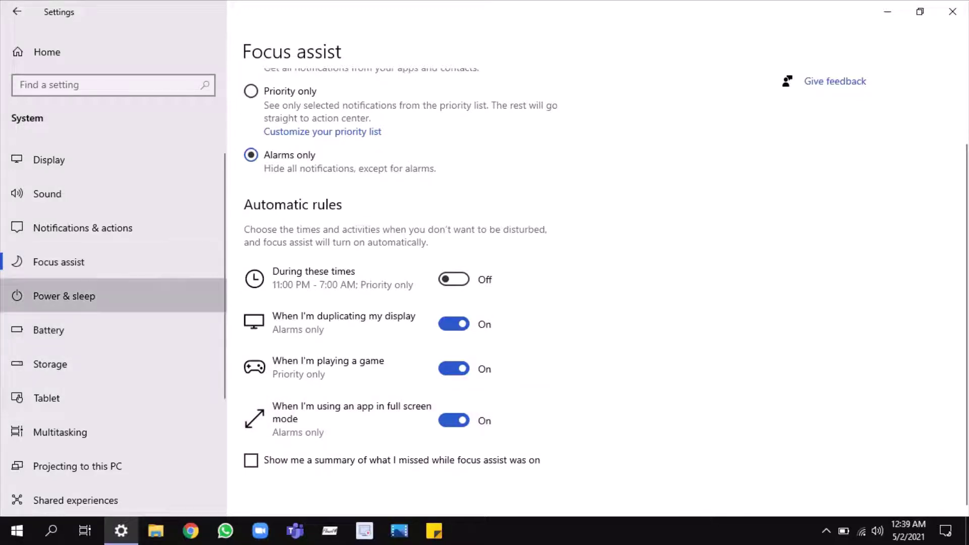
- Review the Power & sleep settings and the screen turn-off choices on battery power, keeping 45 minutes selected
{"action": "left_click", "coordinate": [64, 296]}
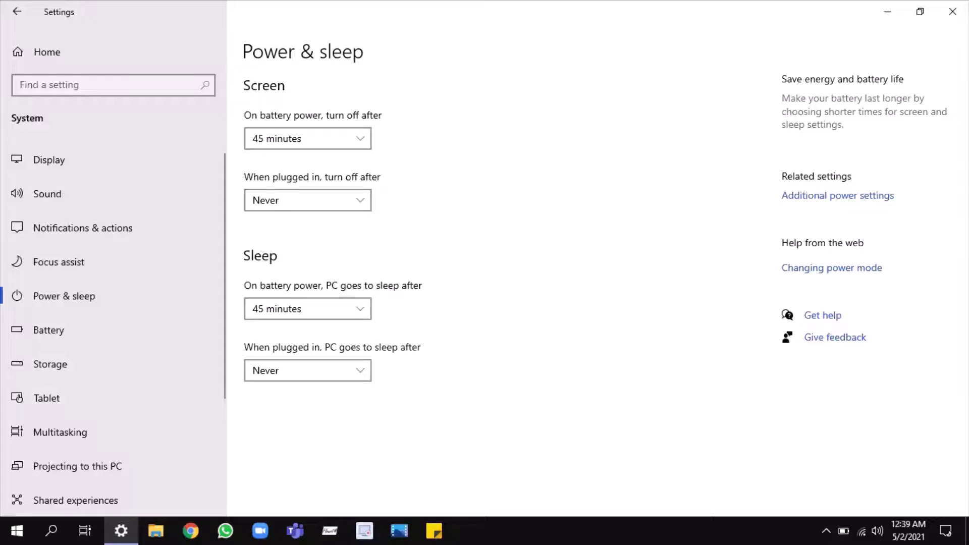
{"action": "left_click", "coordinate": [307, 138]}
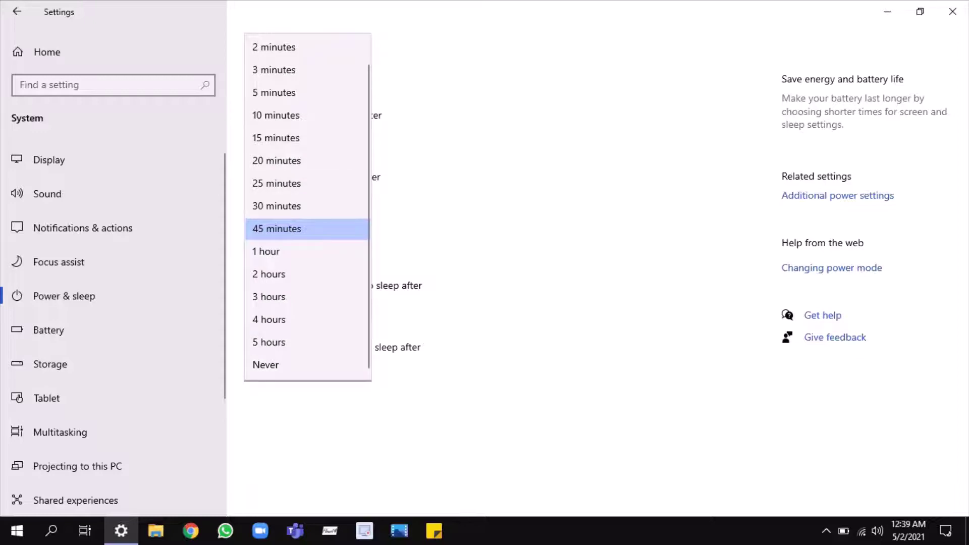
{"action": "left_click", "coordinate": [307, 229]}
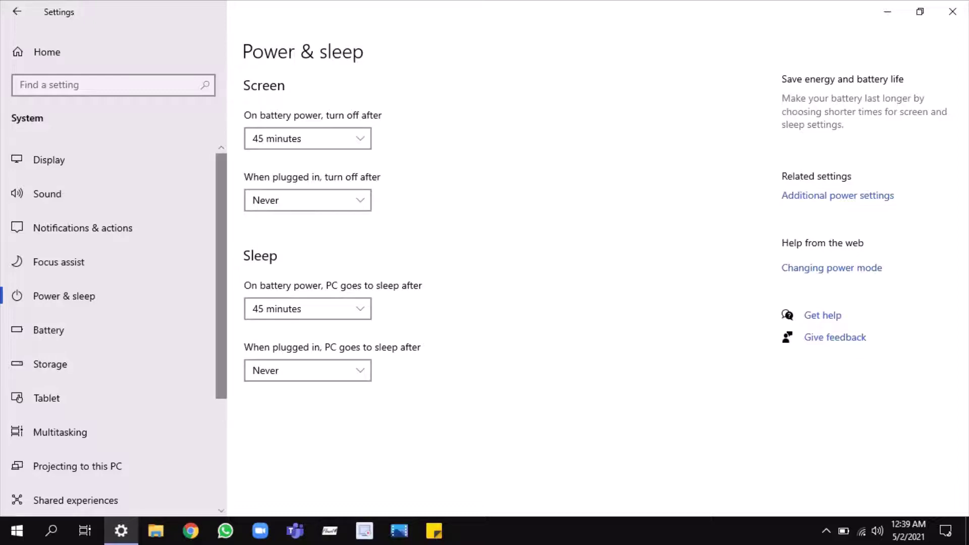
- Review the Battery settings, including the battery saver options and the battery usage per app
{"action": "scroll", "coordinate": [114, 303], "scroll_direction": "down", "scroll_amount": 2}
{"action": "left_click", "coordinate": [48, 283]}
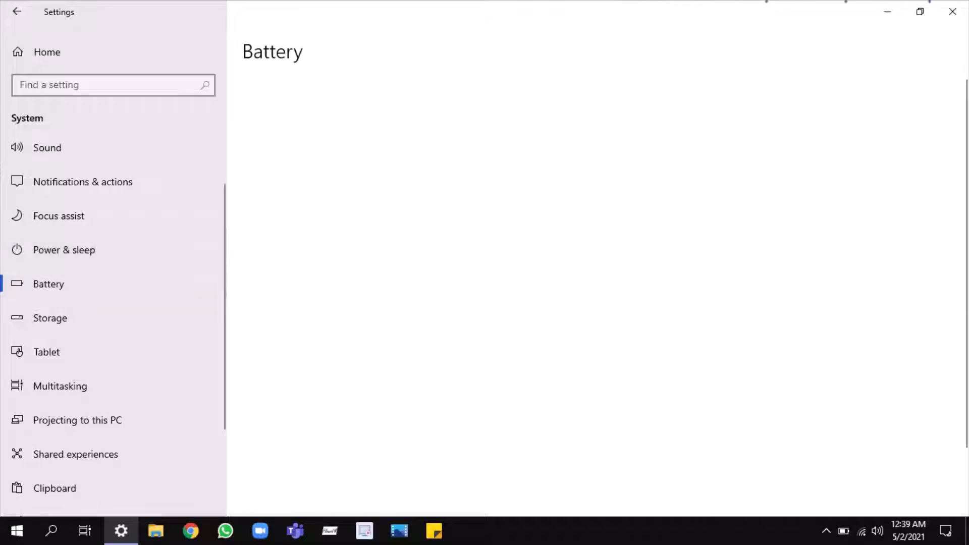
{"action": "left_click", "coordinate": [48, 283]}
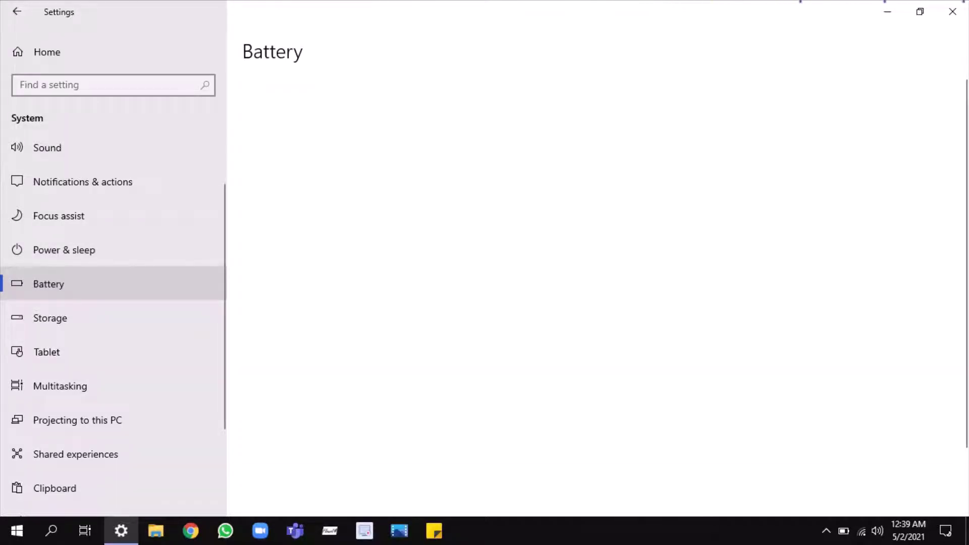
{"action": "left_click", "coordinate": [64, 249]}
{"action": "left_click", "coordinate": [48, 284]}
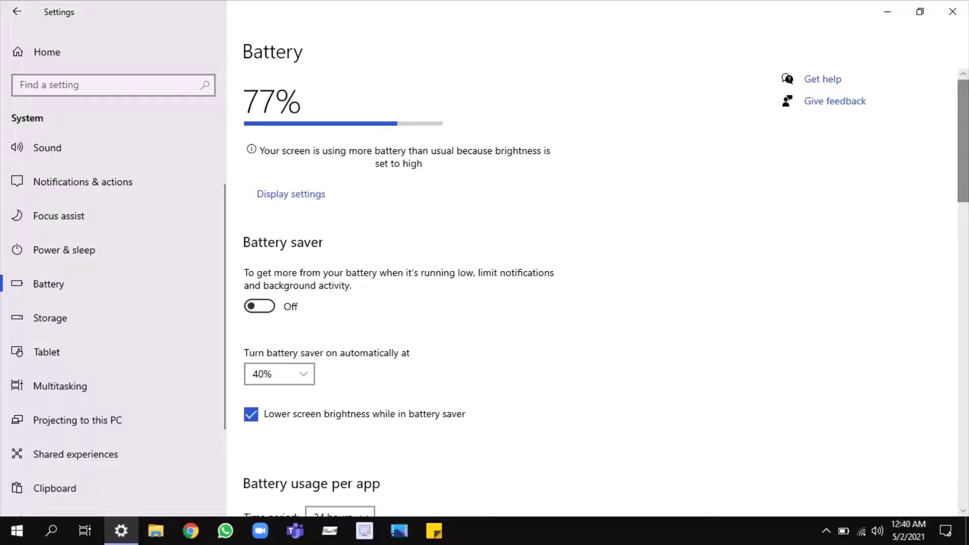
{"action": "scroll", "coordinate": [606, 291], "scroll_direction": "down", "scroll_amount": 5}
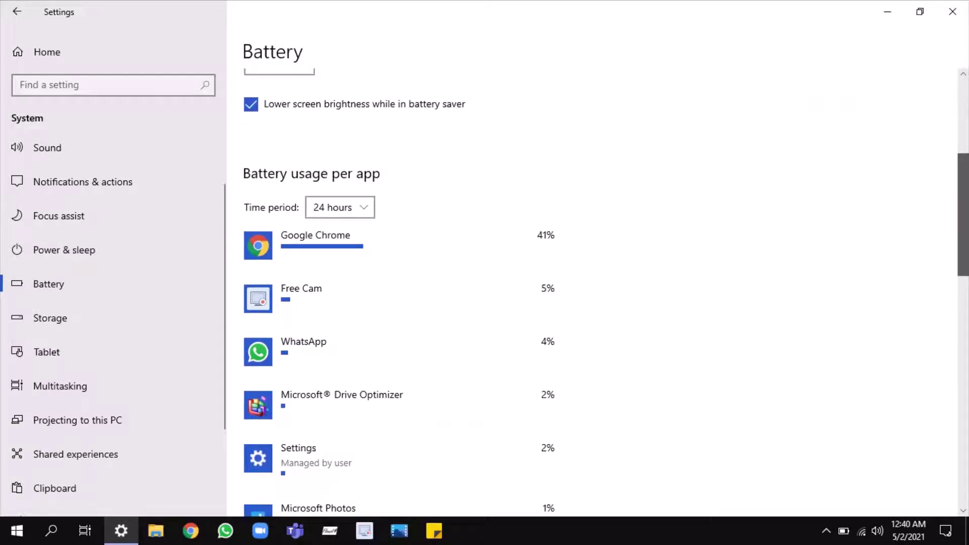
{"action": "scroll", "coordinate": [399, 378], "scroll_direction": "down", "scroll_amount": 2}
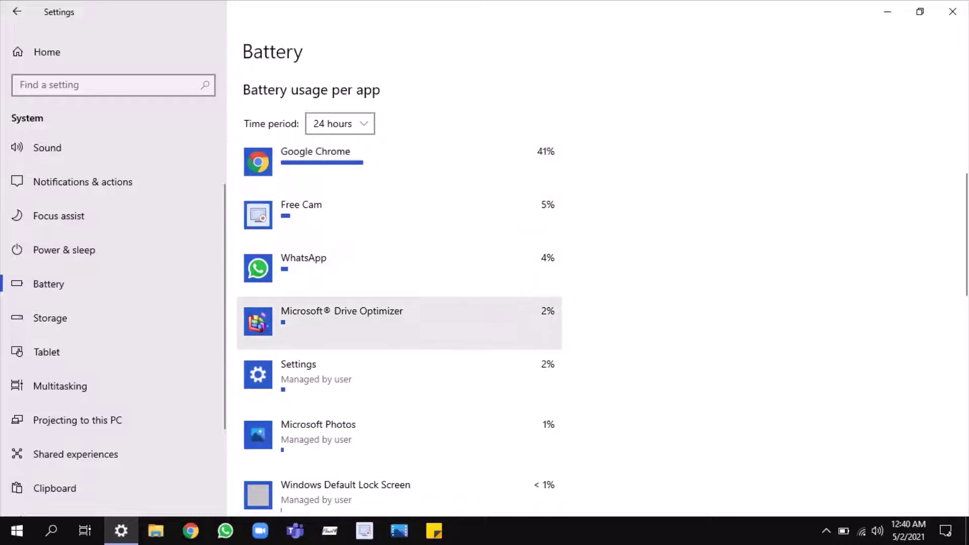
{"action": "scroll", "coordinate": [963, 242], "scroll_direction": "down", "scroll_amount": 1}
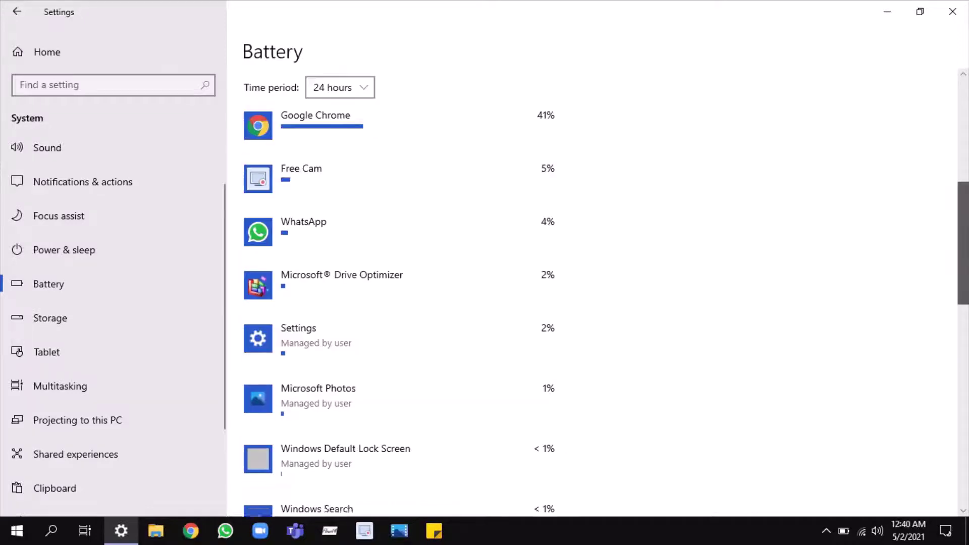
{"action": "scroll", "coordinate": [962, 242], "scroll_direction": "down", "scroll_amount": 15}
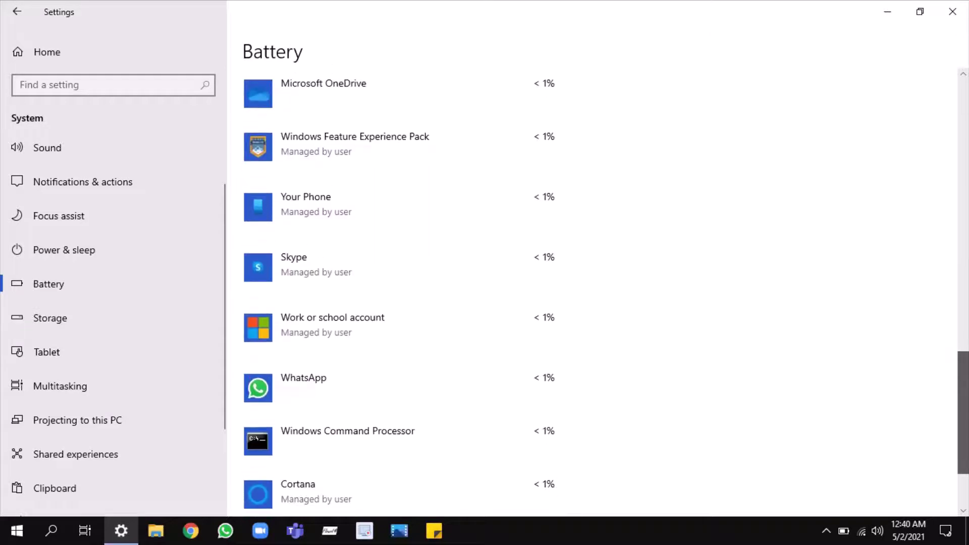
{"action": "scroll", "coordinate": [963, 242], "scroll_direction": "up", "scroll_amount": 20}
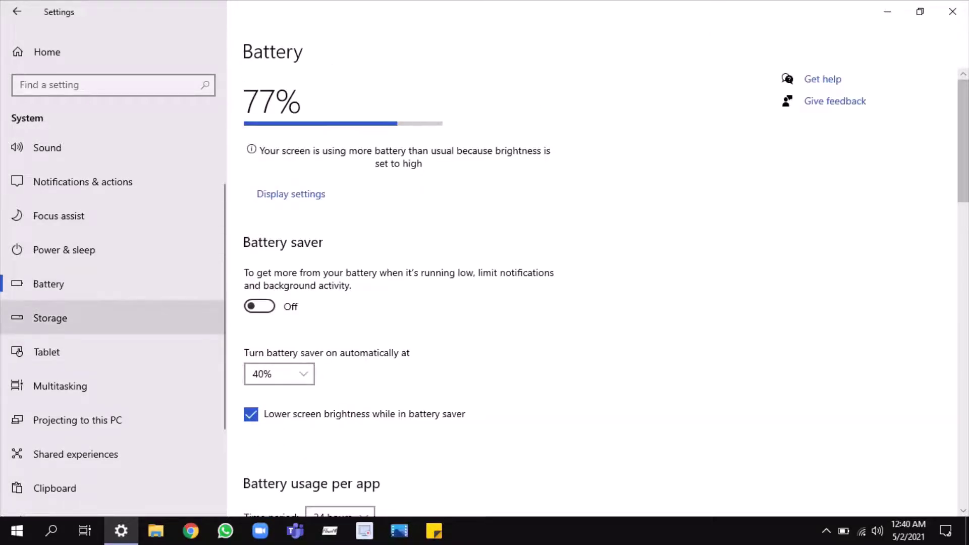
- Show all storage categories of the WINDOWS (C:) drive and look through them down to More storage settings
{"action": "left_click", "coordinate": [50, 317]}
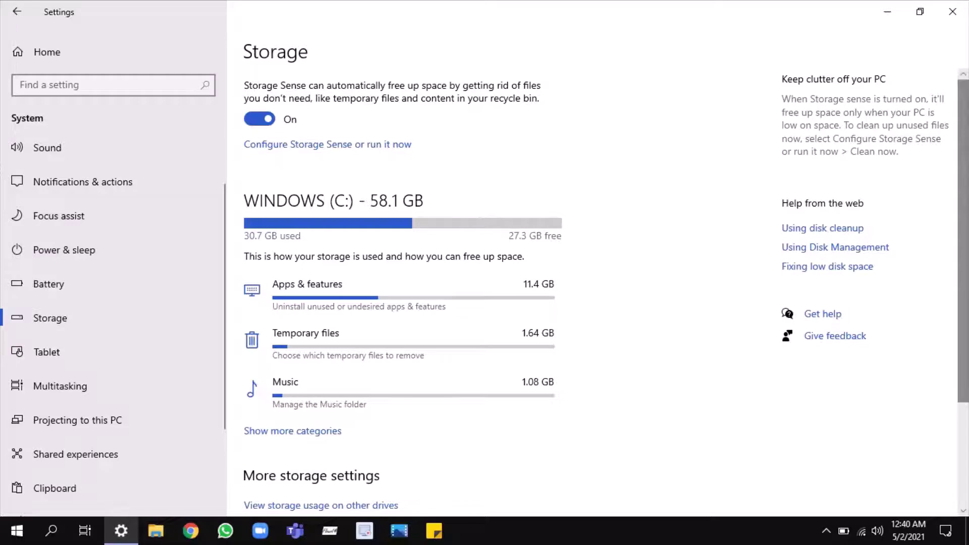
{"action": "scroll", "coordinate": [601, 290], "scroll_direction": "down", "scroll_amount": 3}
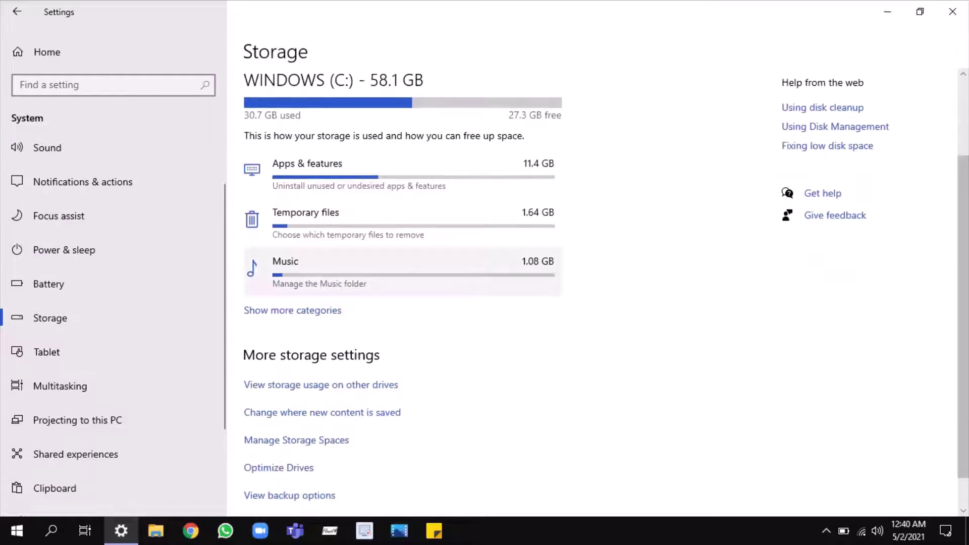
{"action": "left_click", "coordinate": [293, 309]}
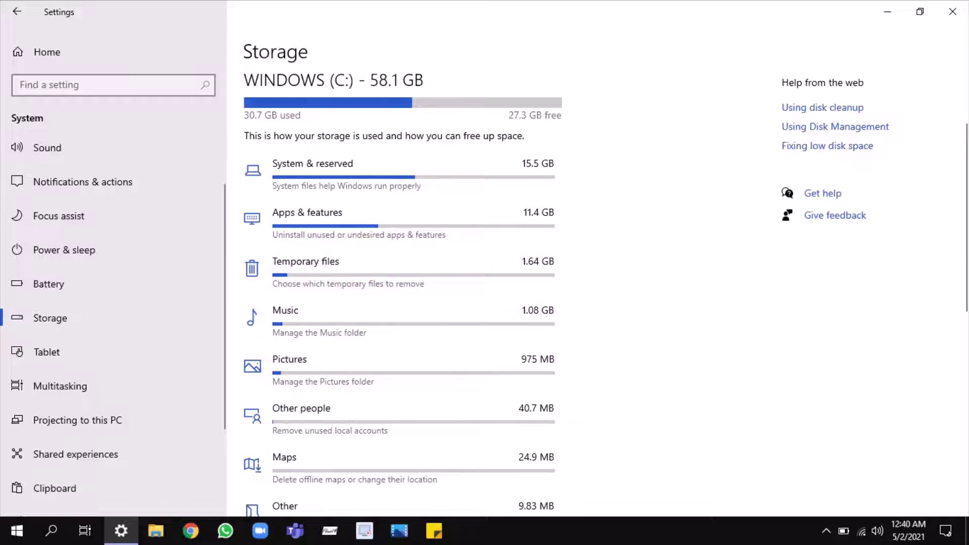
{"action": "scroll", "coordinate": [398, 283], "scroll_direction": "down", "scroll_amount": 10}
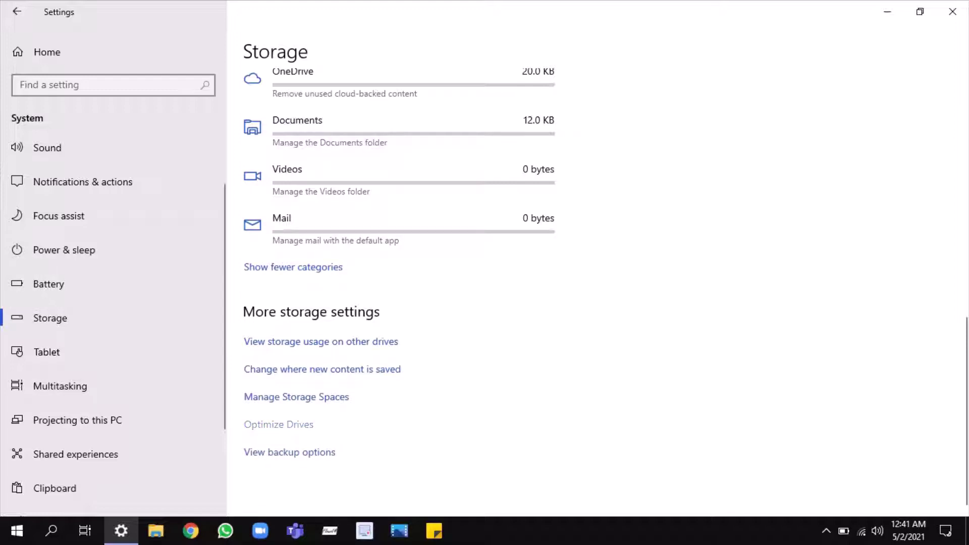
- Examine the Optimize Drives window, close it, and look over the whole Storage page again
{"action": "left_click", "coordinate": [278, 424]}
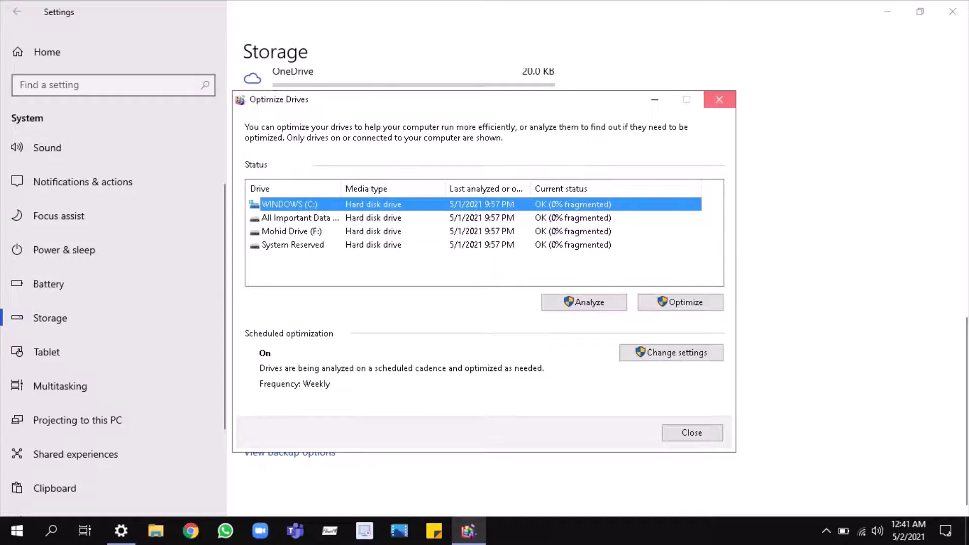
{"action": "left_click", "coordinate": [719, 100]}
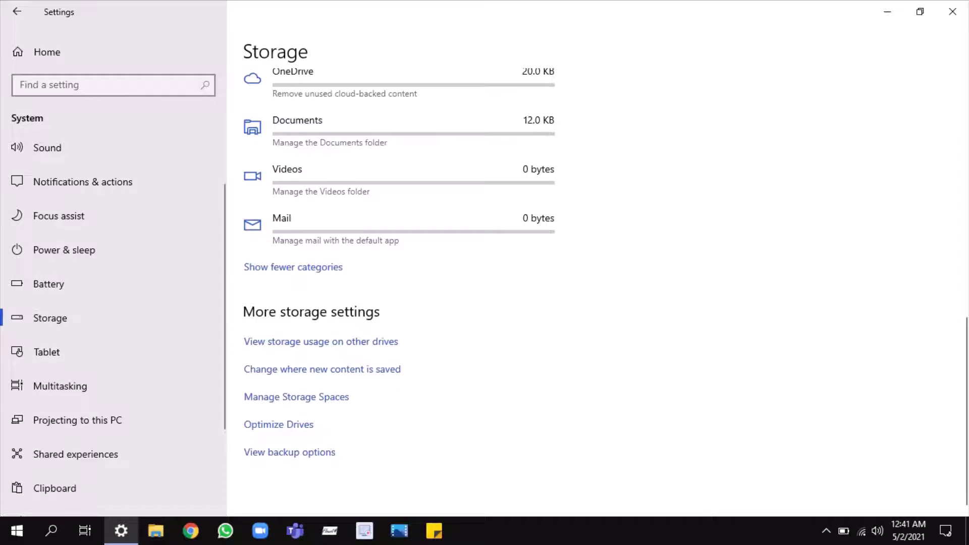
{"action": "scroll", "coordinate": [398, 290], "scroll_direction": "up", "scroll_amount": 10}
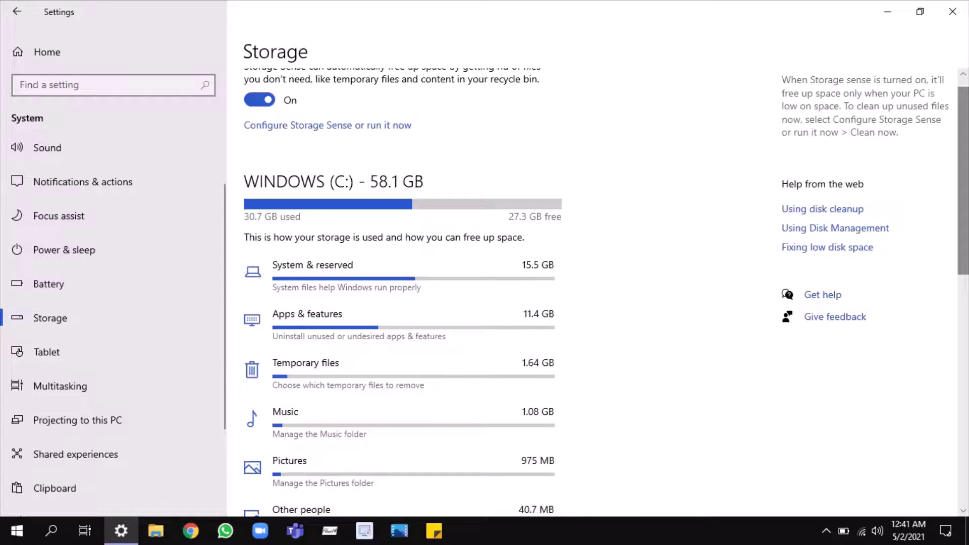
{"action": "scroll", "coordinate": [605, 292], "scroll_direction": "up", "scroll_amount": 1}
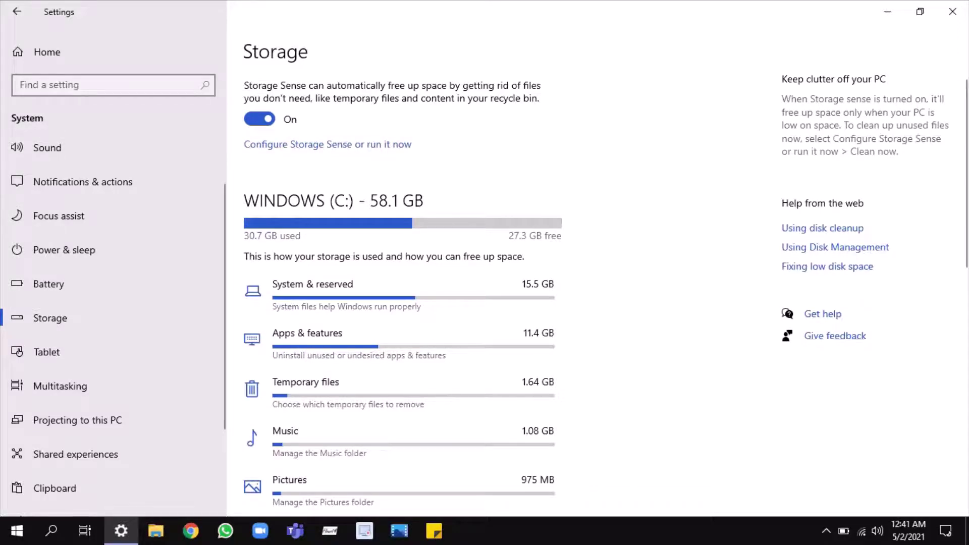
{"action": "scroll", "coordinate": [504, 293], "scroll_direction": "down", "scroll_amount": 10}
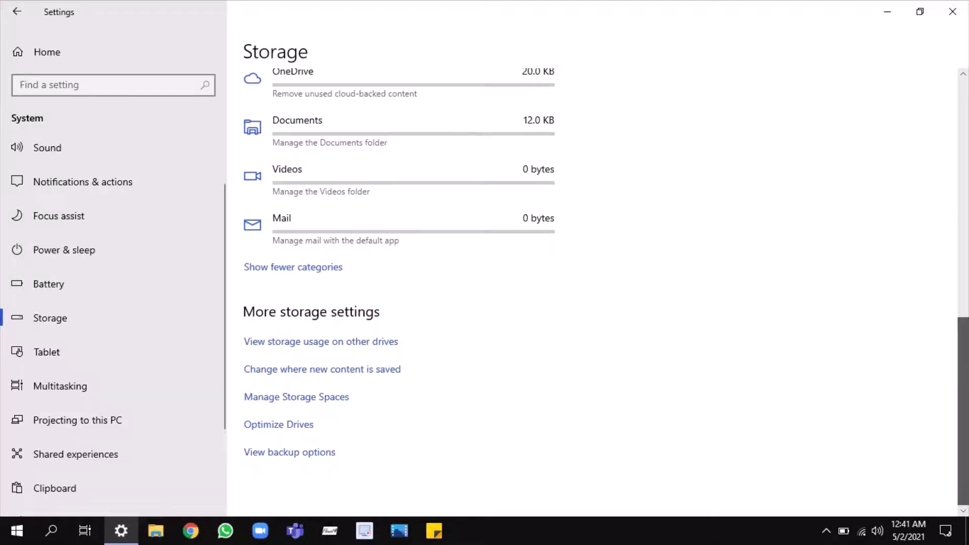
{"action": "scroll", "coordinate": [505, 293], "scroll_direction": "up", "scroll_amount": 10}
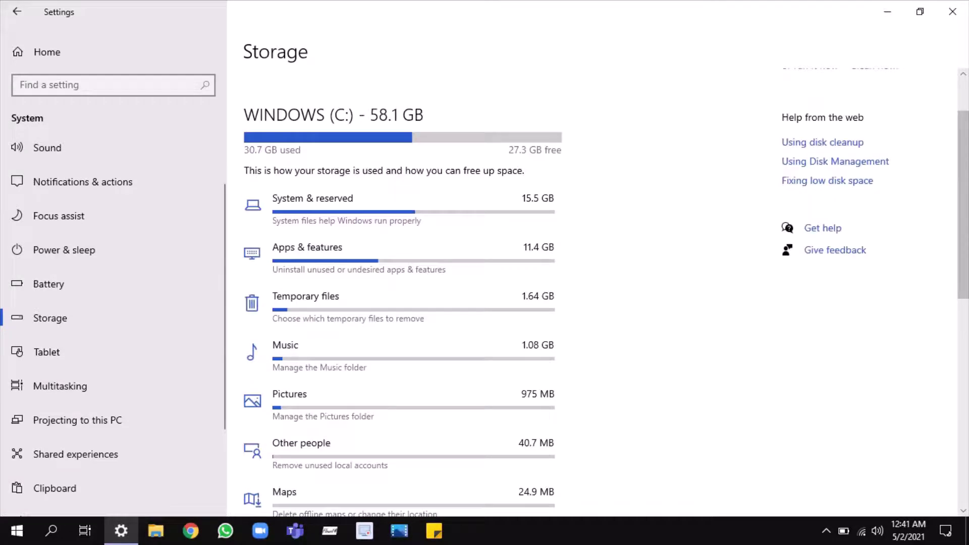
{"action": "scroll", "coordinate": [505, 293], "scroll_direction": "up", "scroll_amount": 2}
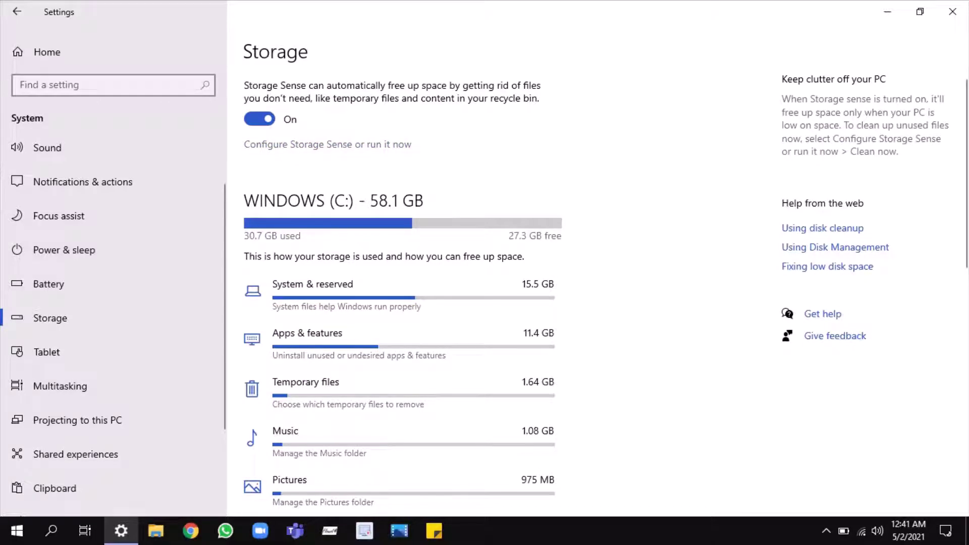
- Review the Storage Sense configuration with its temporary file and clean-up options, and return to the Storage page
{"action": "left_click", "coordinate": [328, 144]}
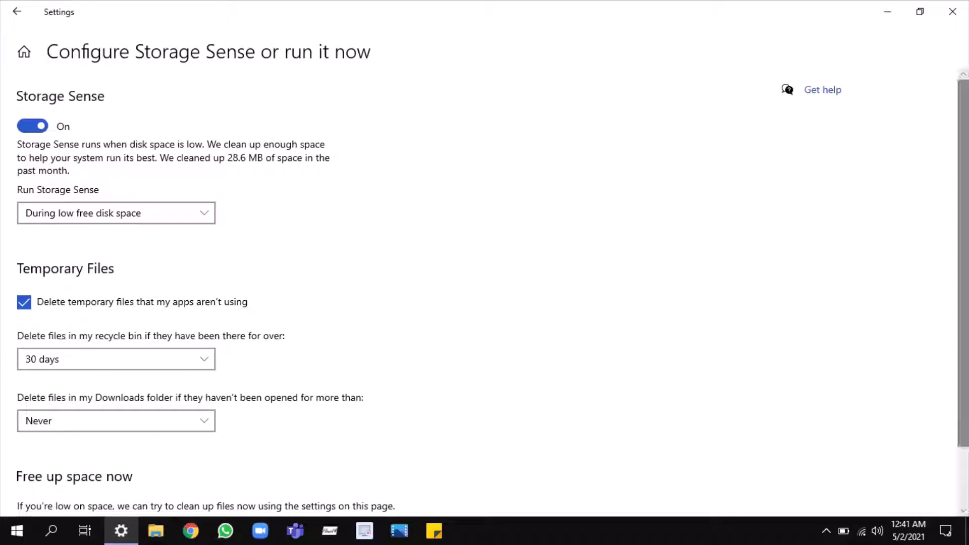
{"action": "scroll", "coordinate": [485, 292], "scroll_direction": "down", "scroll_amount": 2}
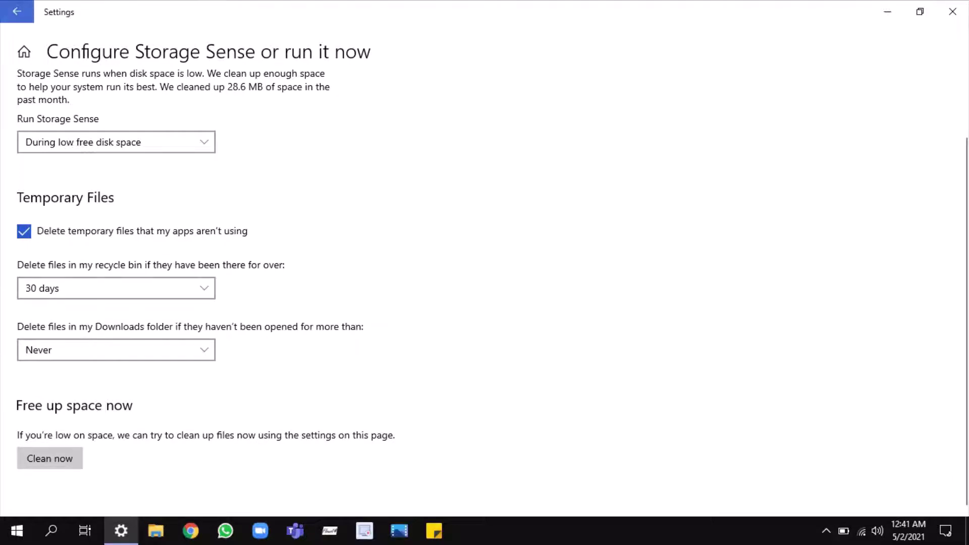
{"action": "left_click", "coordinate": [17, 11]}
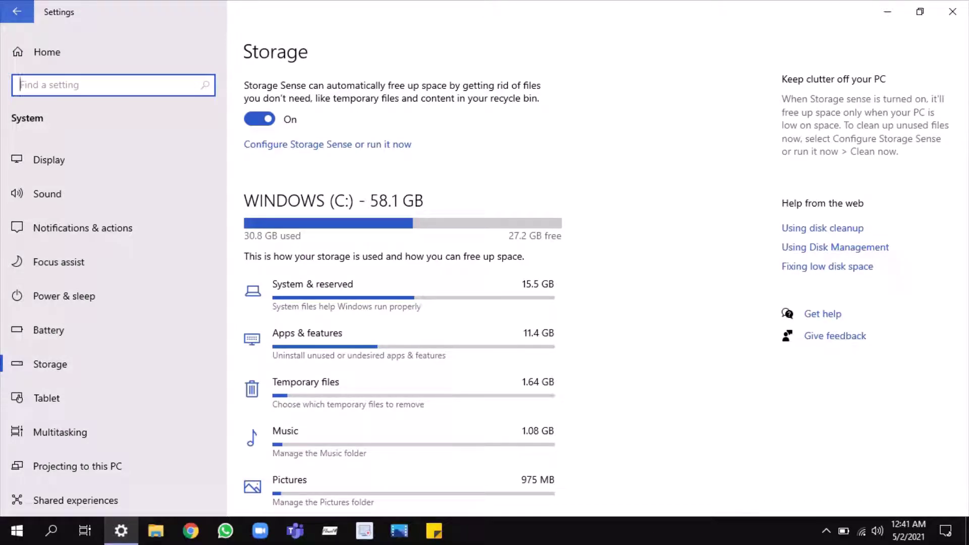
- Review the Tablet settings and the Multitasking options for snapping windows, timeline, Alt + Tab and virtual desktops
{"action": "left_click", "coordinate": [46, 398]}
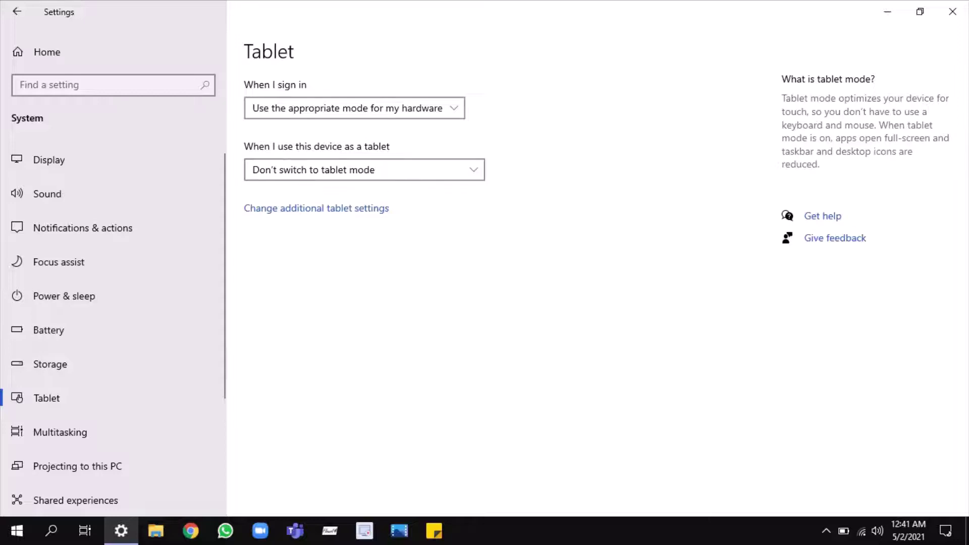
{"action": "scroll", "coordinate": [108, 323], "scroll_direction": "down", "scroll_amount": 3}
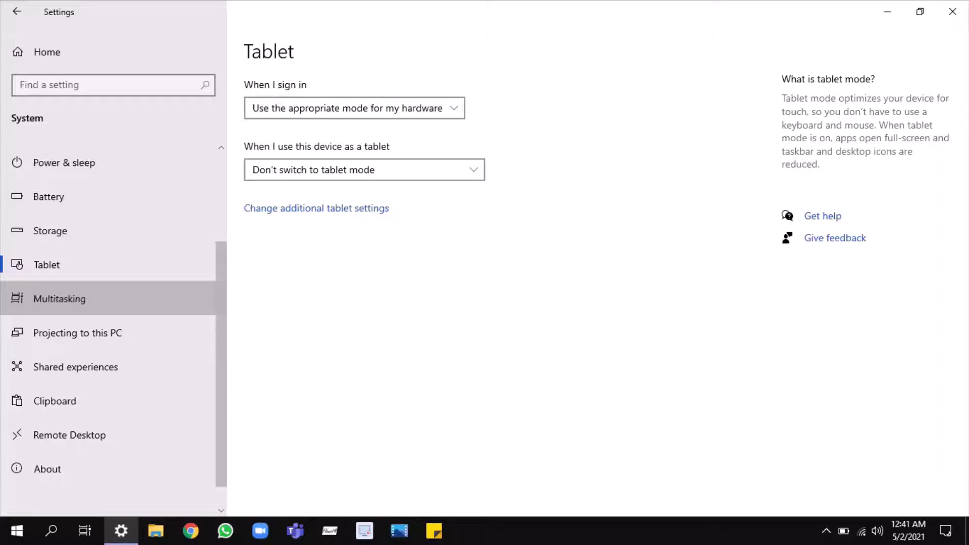
{"action": "left_click", "coordinate": [60, 298]}
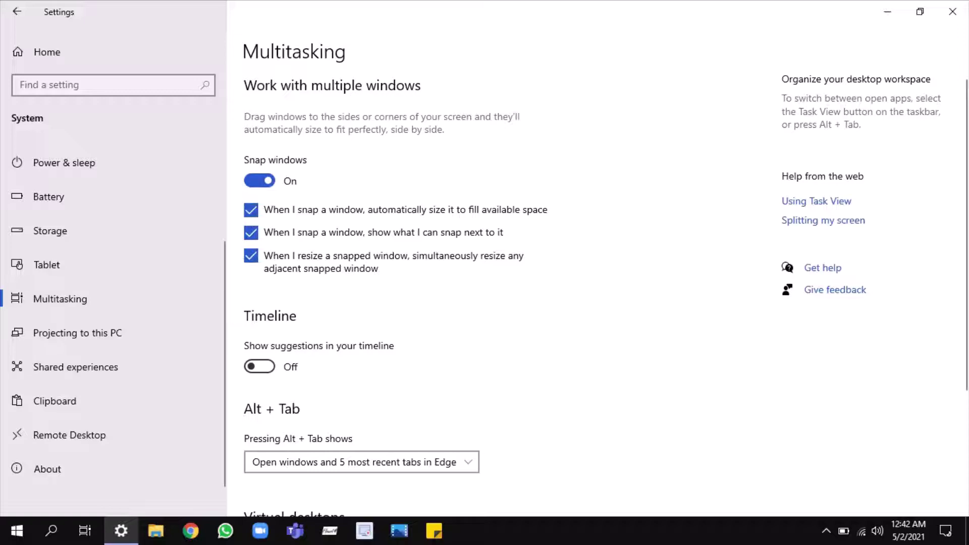
{"action": "scroll", "coordinate": [605, 287], "scroll_direction": "down", "scroll_amount": 4}
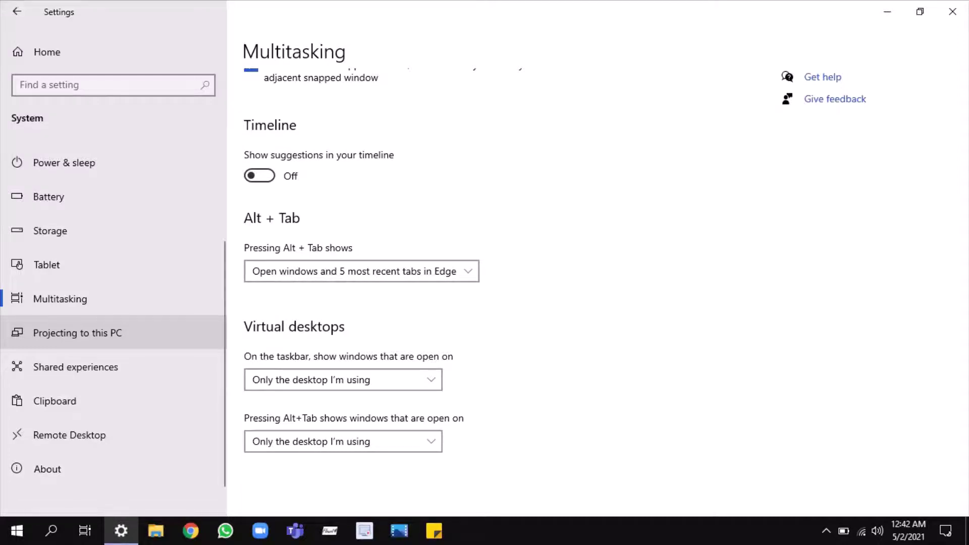
- Review the Projecting to this PC settings and the Shared experiences options, including who can share or receive
{"action": "left_click", "coordinate": [77, 332]}
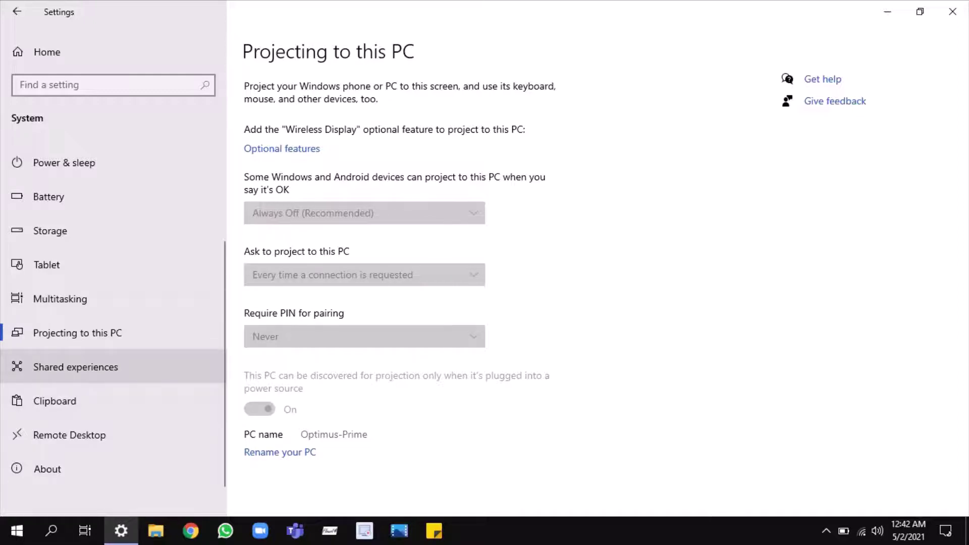
{"action": "left_click", "coordinate": [76, 367]}
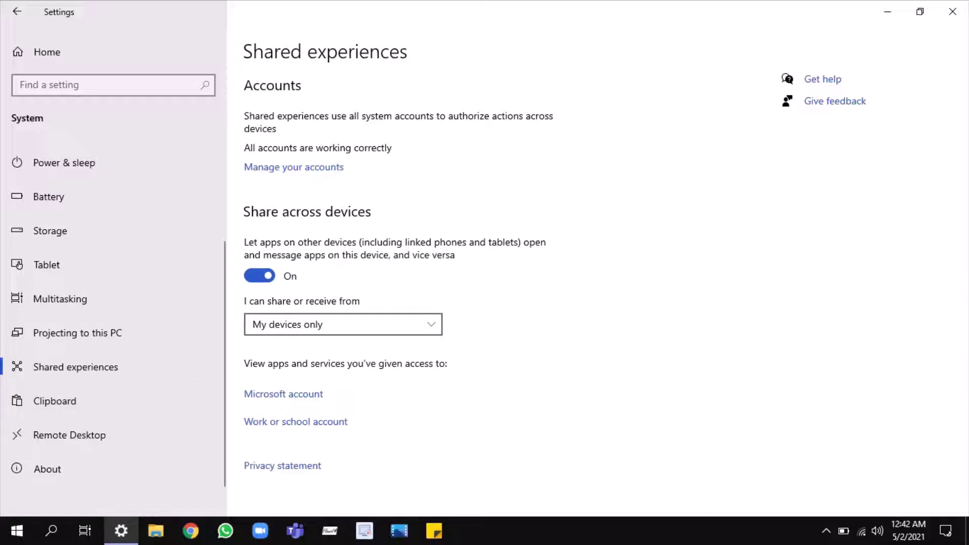
{"action": "left_click", "coordinate": [343, 324]}
{"action": "left_click", "coordinate": [497, 326]}
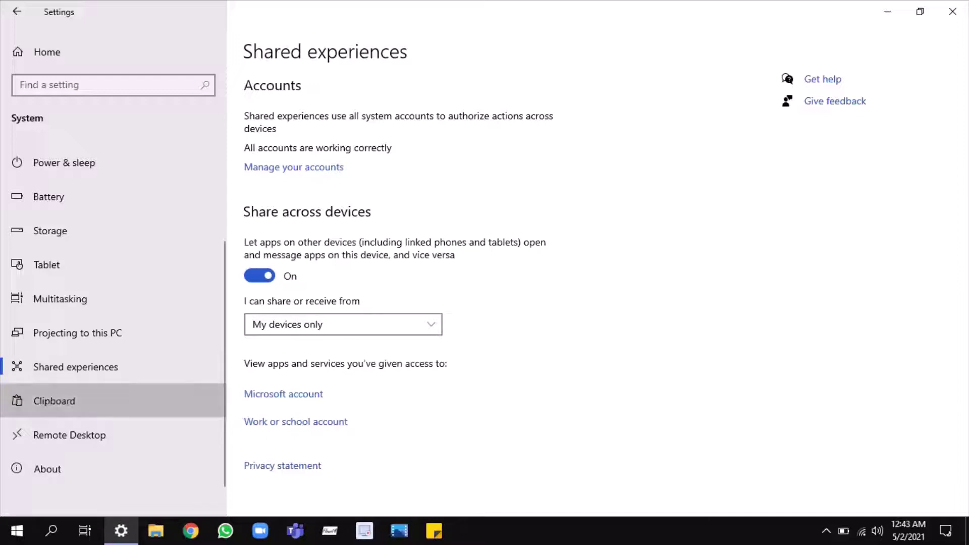
- Review the Clipboard settings for history, syncing and clearing data, and open the Remote Desktop settings
{"action": "left_click", "coordinate": [54, 401]}
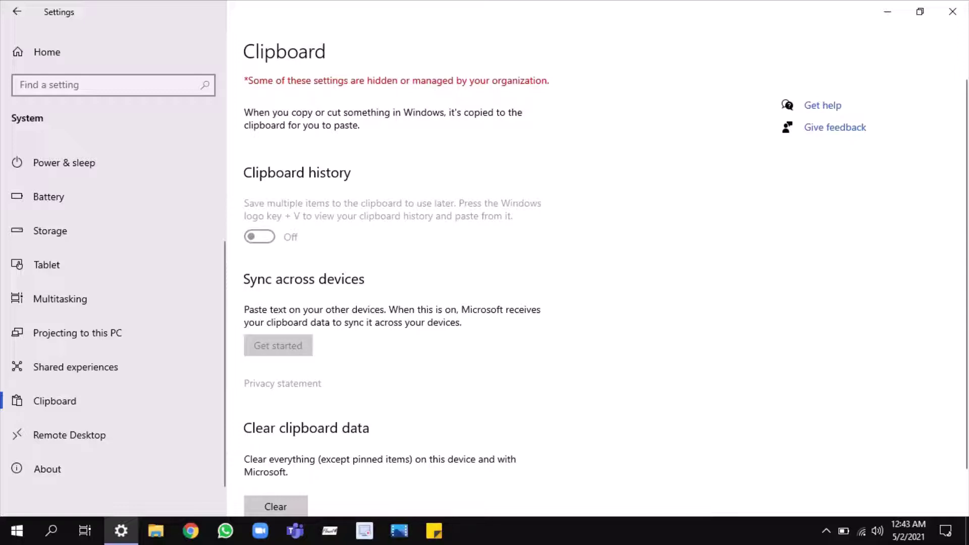
{"action": "scroll", "coordinate": [596, 282], "scroll_direction": "down", "scroll_amount": 2}
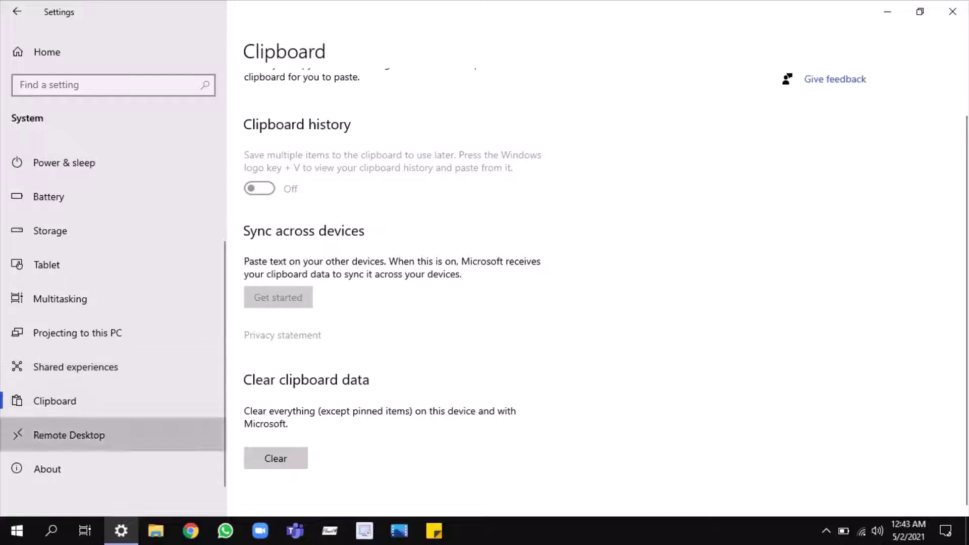
{"action": "left_click", "coordinate": [91, 435]}
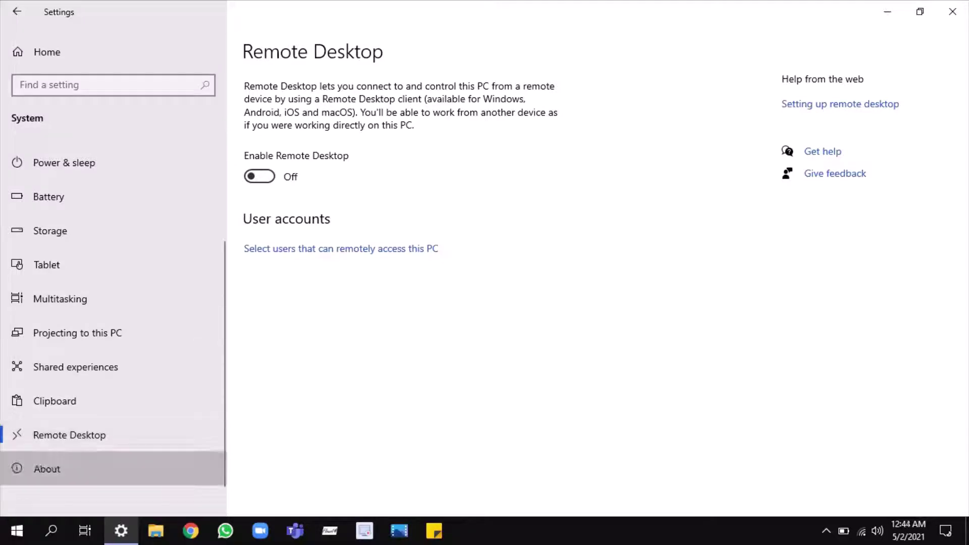
- Review the About page with its device and Windows specifications, and return to the Settings home page
{"action": "left_click", "coordinate": [47, 469]}
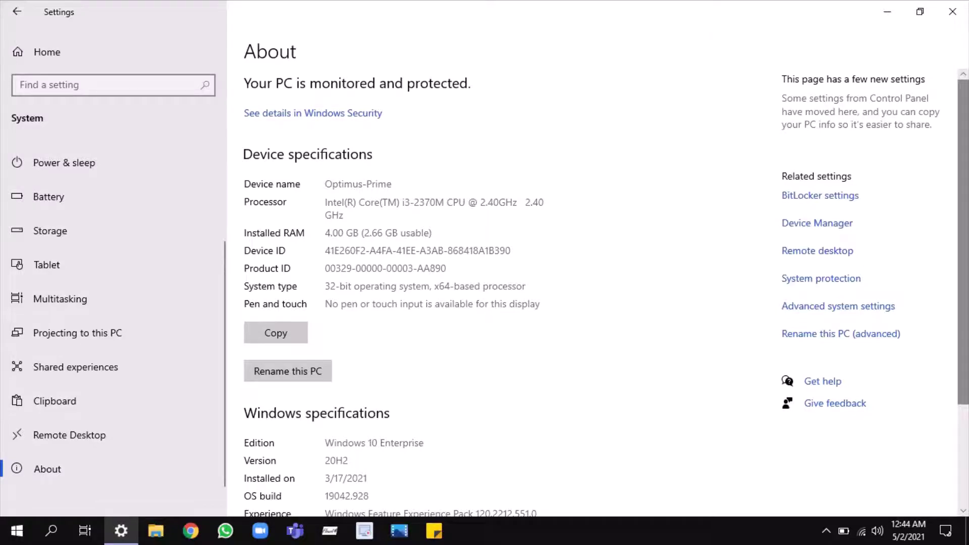
{"action": "scroll", "coordinate": [595, 273], "scroll_direction": "down", "scroll_amount": 3}
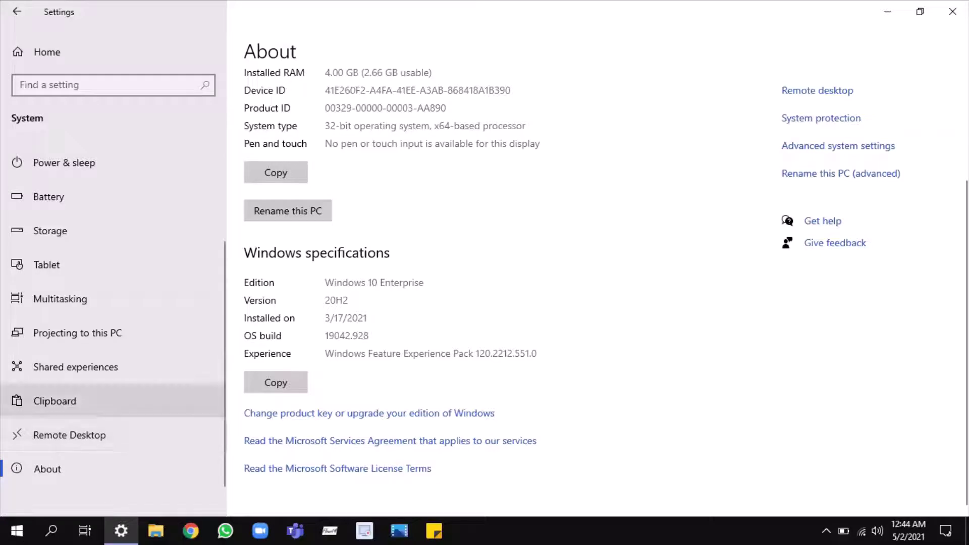
{"action": "left_click", "coordinate": [47, 52]}
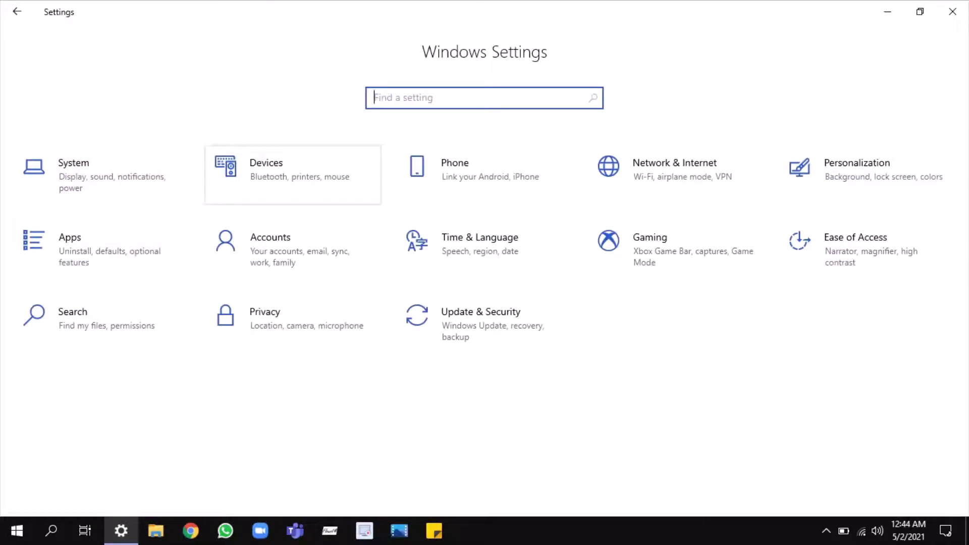
- Go through the Bluetooth and printer pages of the Devices settings and lower the mouse cursor speed to about the middle
{"action": "left_click", "coordinate": [282, 172]}
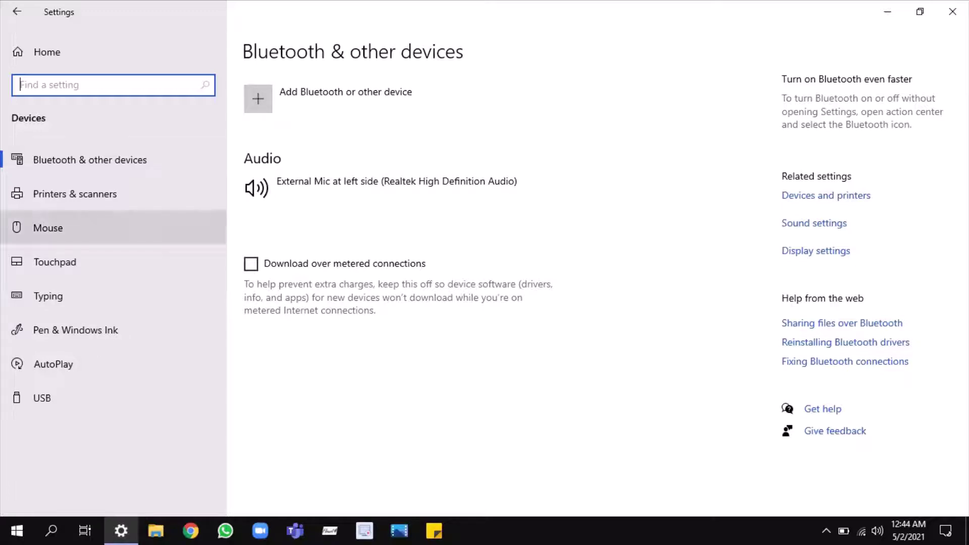
{"action": "left_click", "coordinate": [74, 194]}
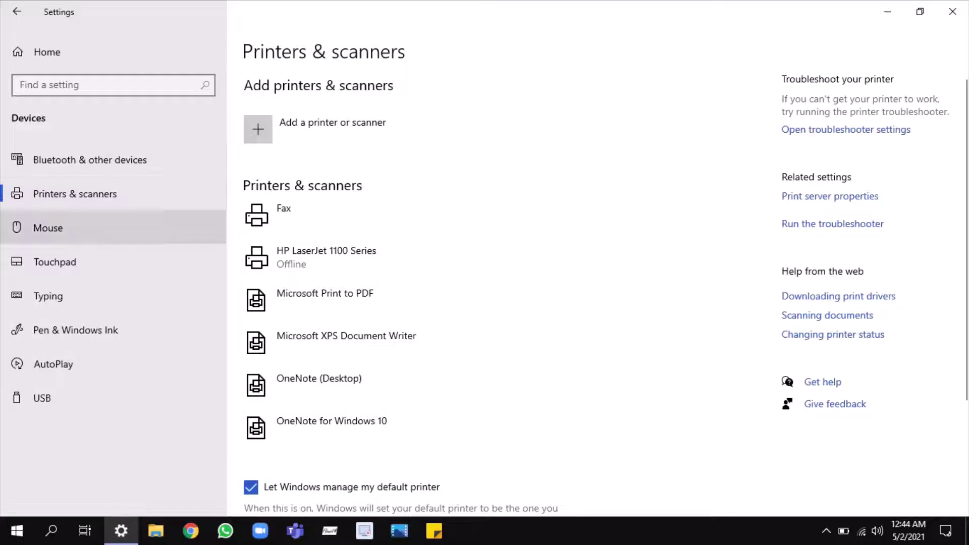
{"action": "left_click", "coordinate": [48, 227]}
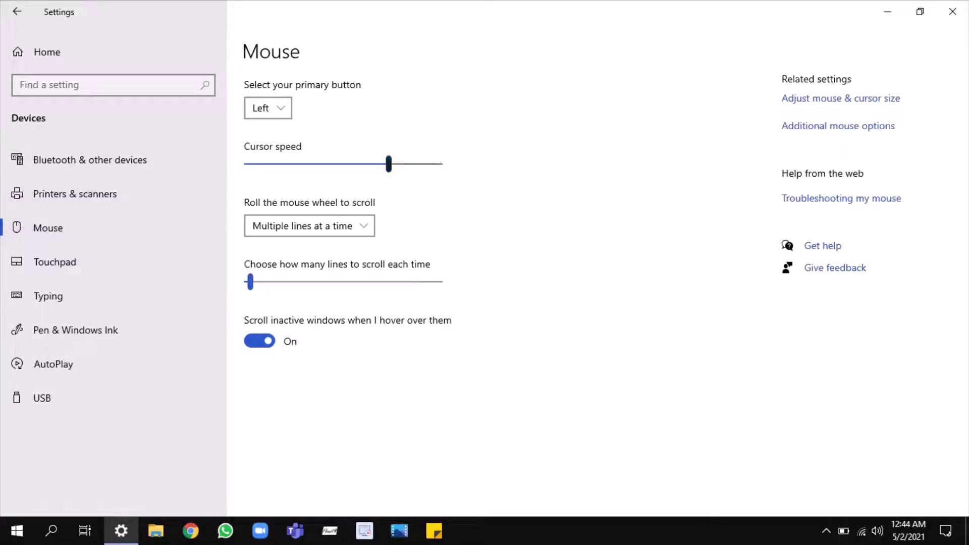
{"action": "mouse_move", "coordinate": [388, 163]}
{"action": "left_mouse_down"}
{"action": "mouse_move", "coordinate": [433, 164]}
{"action": "mouse_move", "coordinate": [333, 163]}
{"action": "mouse_move", "coordinate": [439, 163]}
{"action": "mouse_move", "coordinate": [338, 164]}
{"action": "left_mouse_up"}
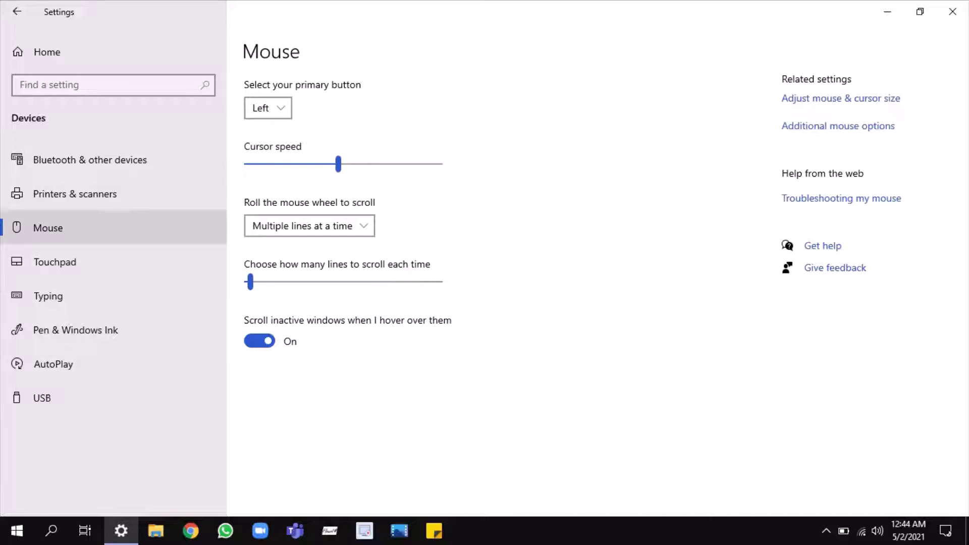
- Set the touchpad sensitivity to Medium sensitivity in the Touchpad settings
{"action": "left_click", "coordinate": [55, 262]}
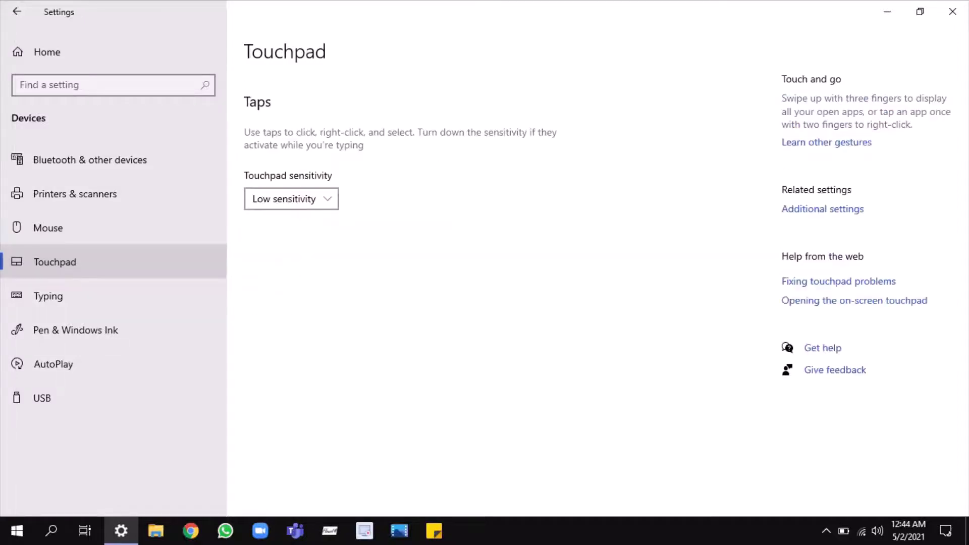
{"action": "left_click", "coordinate": [298, 198]}
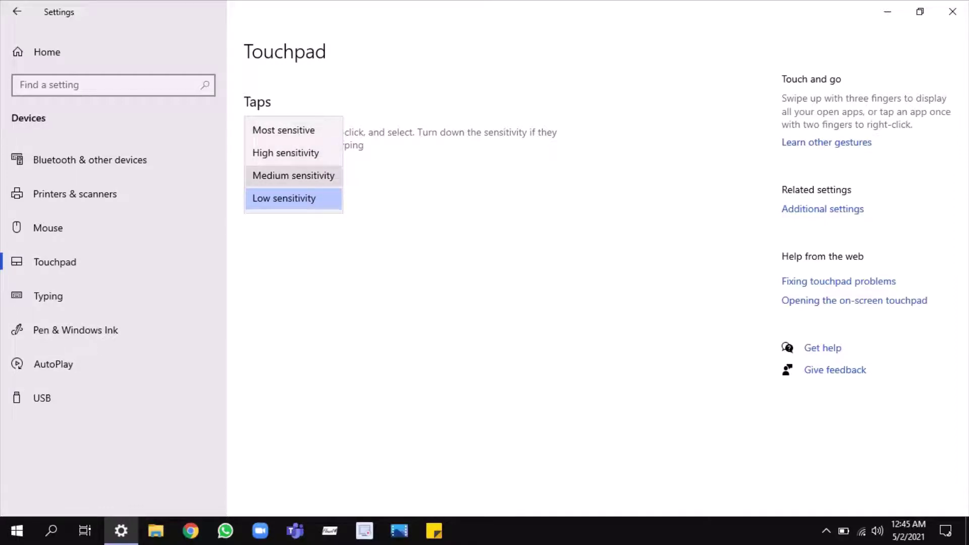
{"action": "left_click", "coordinate": [293, 175]}
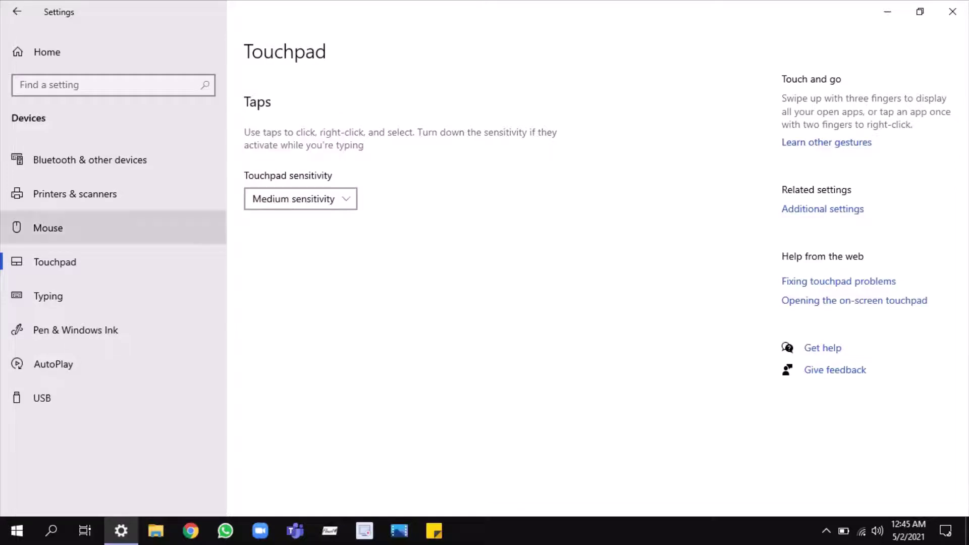
- Review the Typing settings for spelling, text suggestions, the hardware keyboard and multilingual suggestions
{"action": "left_click", "coordinate": [48, 295]}
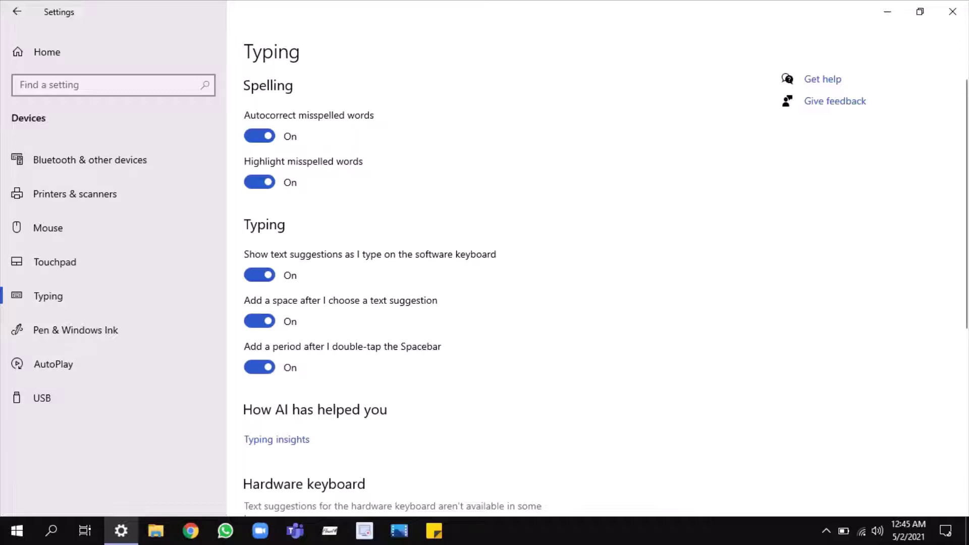
{"action": "scroll", "coordinate": [595, 293], "scroll_direction": "down", "scroll_amount": 5}
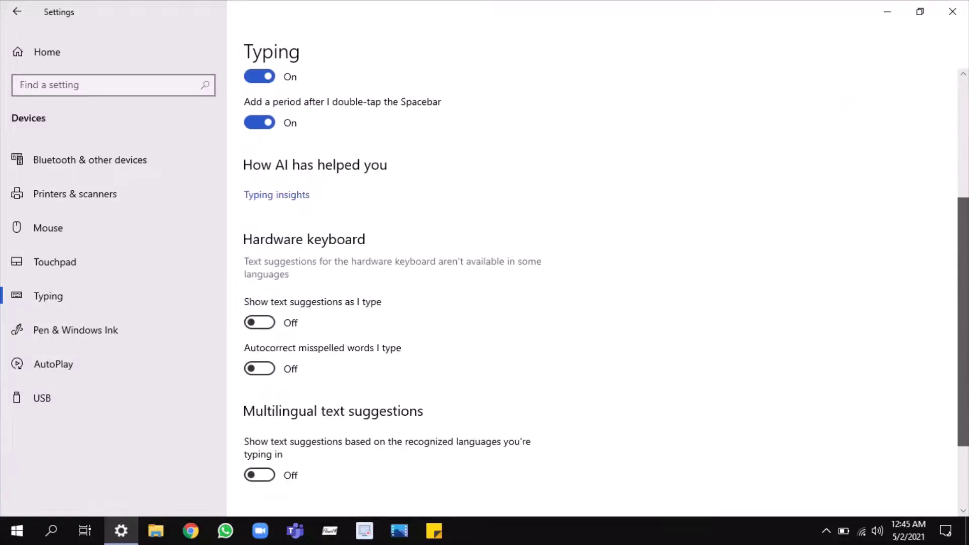
{"action": "scroll", "coordinate": [596, 292], "scroll_direction": "down", "scroll_amount": 1}
{"action": "scroll", "coordinate": [595, 293], "scroll_direction": "down", "scroll_amount": 2}
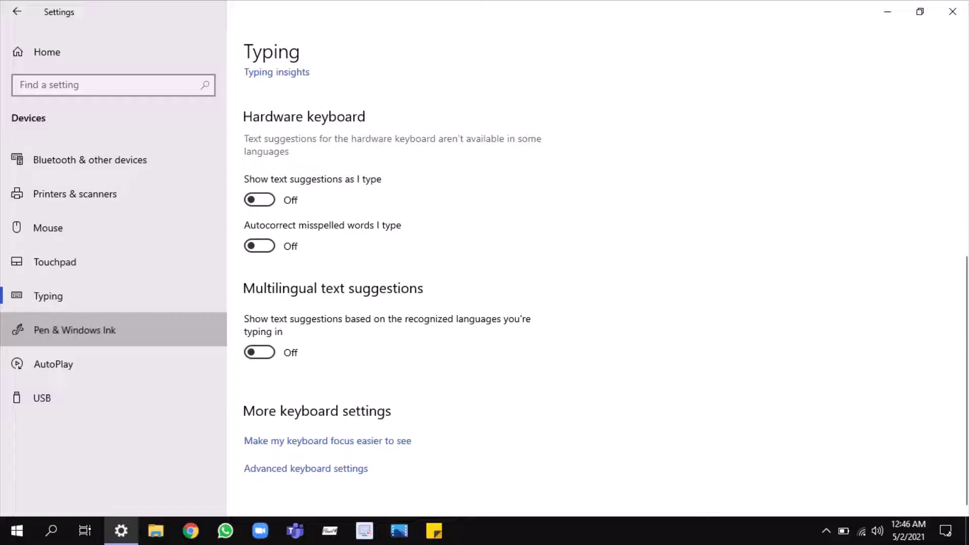
- Review the Pen & Windows Ink settings, including the list of fonts available for handwriting
{"action": "left_click", "coordinate": [76, 330]}
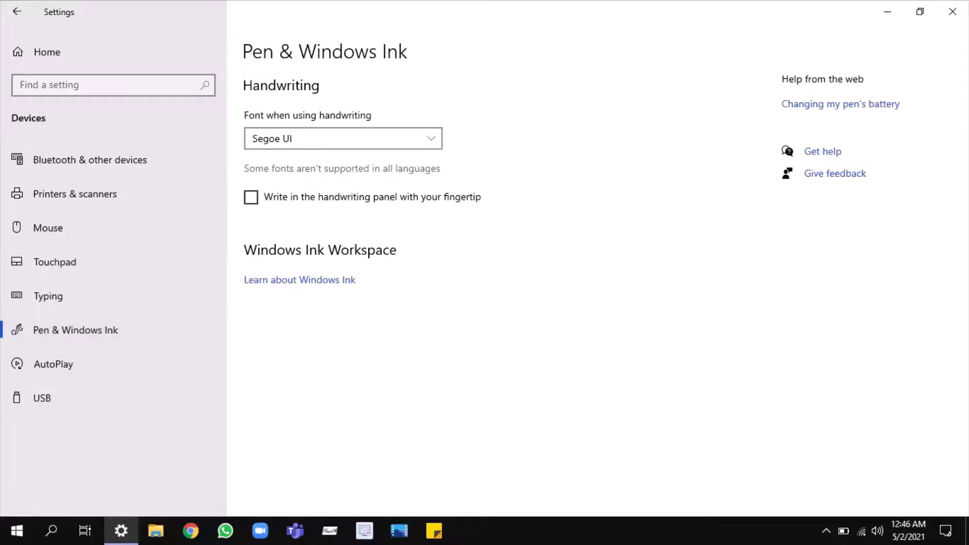
{"action": "left_click", "coordinate": [344, 138]}
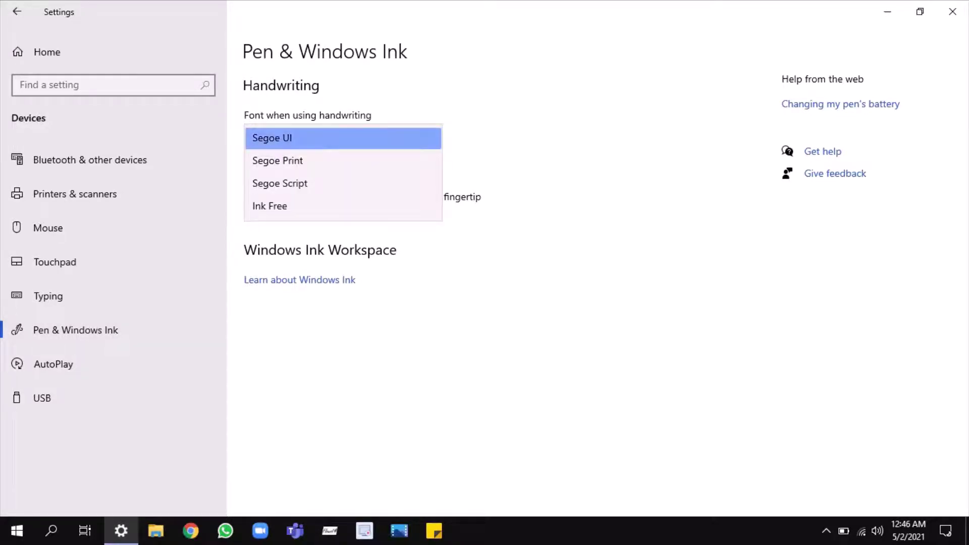
{"action": "key", "text": "Escape"}
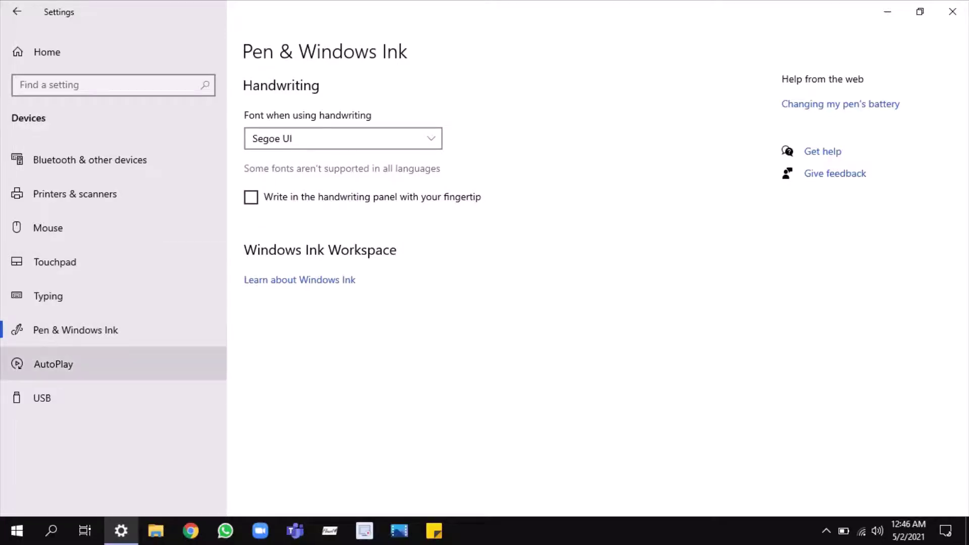
- Review the AutoPlay defaults for drives, memory cards and phones, and the USB notification setting
{"action": "left_click", "coordinate": [54, 364]}
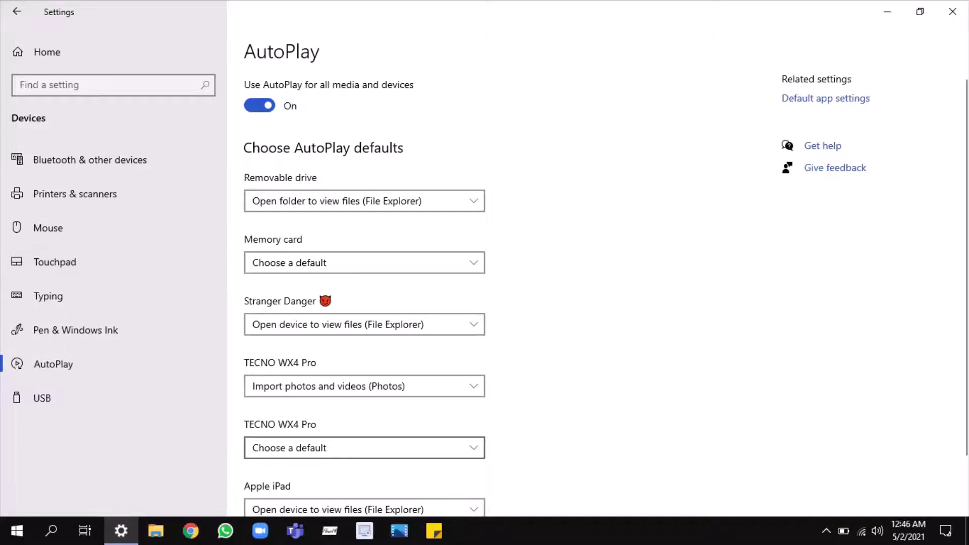
{"action": "scroll", "coordinate": [598, 283], "scroll_direction": "down", "scroll_amount": 2}
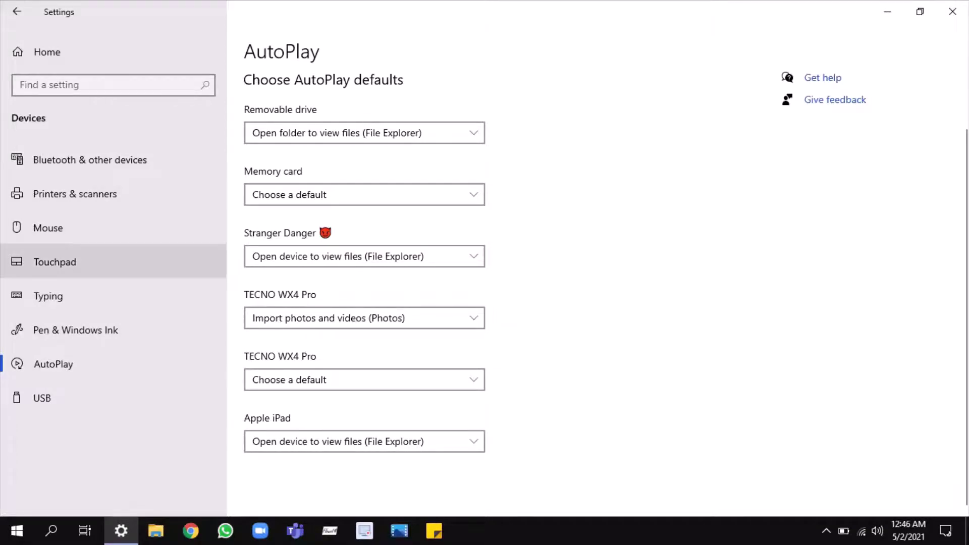
{"action": "left_click", "coordinate": [42, 398]}
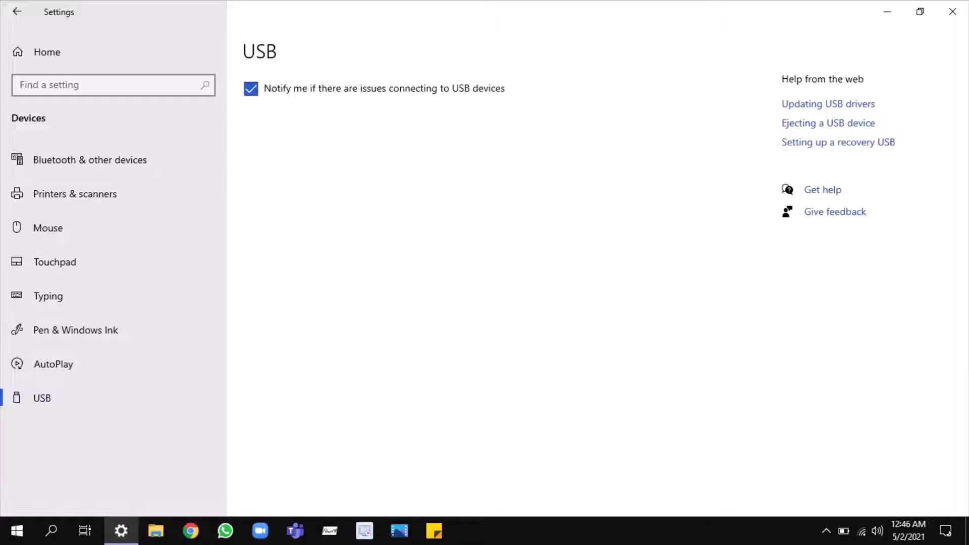
- Leave the Devices settings, review the linked phone options in the Phone section, and return to the Settings home page
{"action": "left_click", "coordinate": [17, 11]}
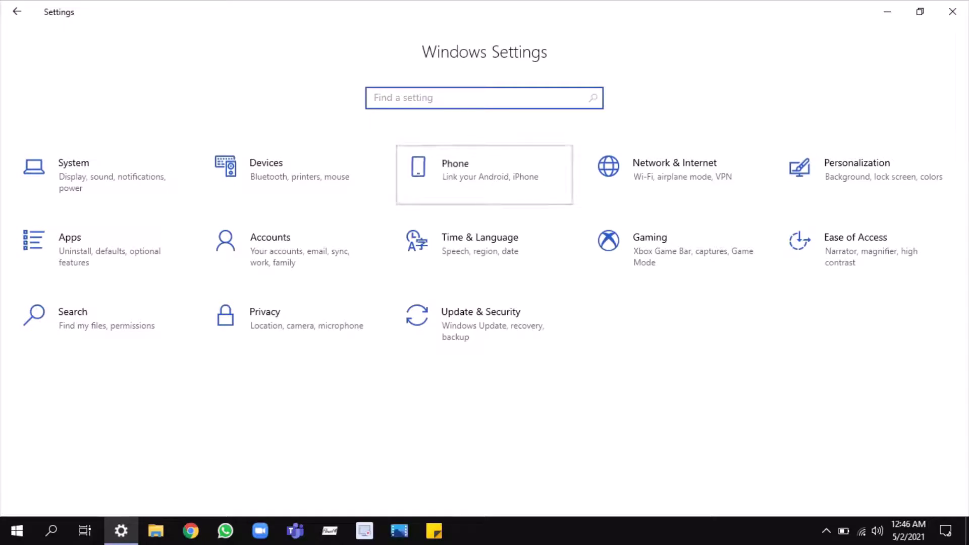
{"action": "left_click", "coordinate": [483, 175]}
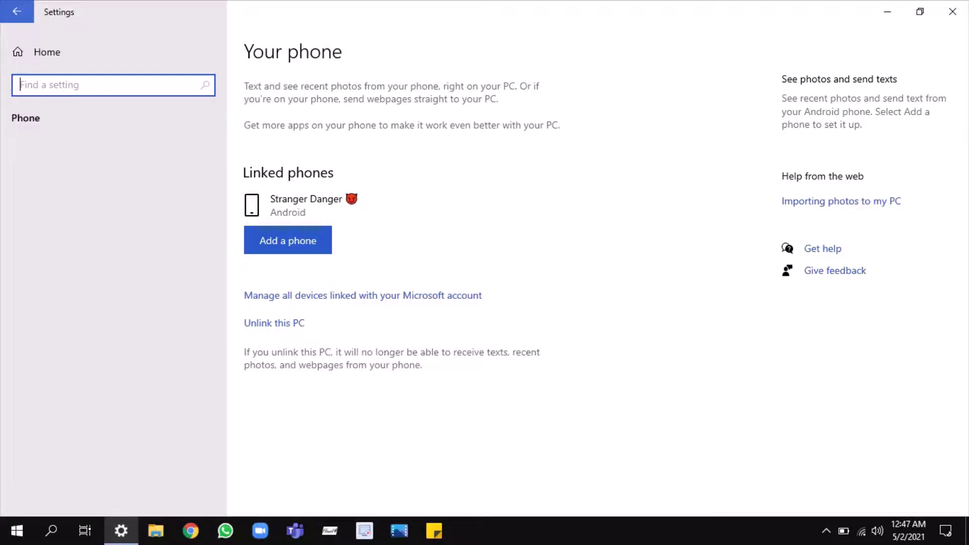
{"action": "left_click", "coordinate": [16, 11]}
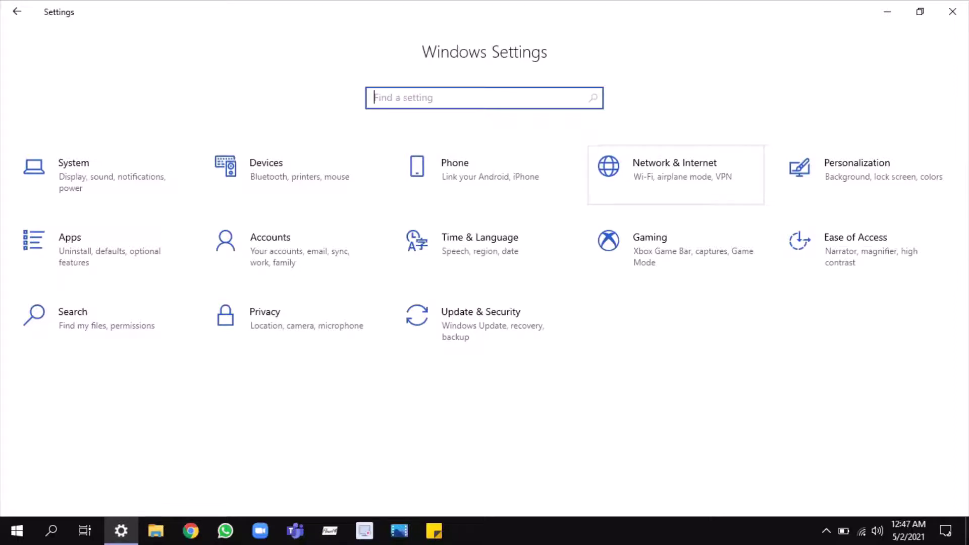
- Review the Network & Internet section's Status, Wi-Fi, Ethernet, Dial-up and VPN pages
{"action": "left_click", "coordinate": [676, 175]}
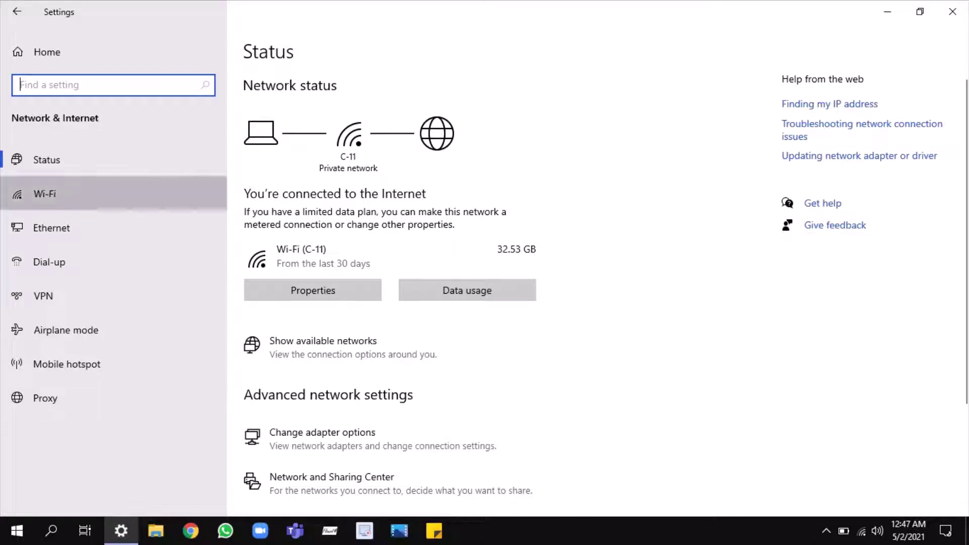
{"action": "left_click", "coordinate": [45, 194]}
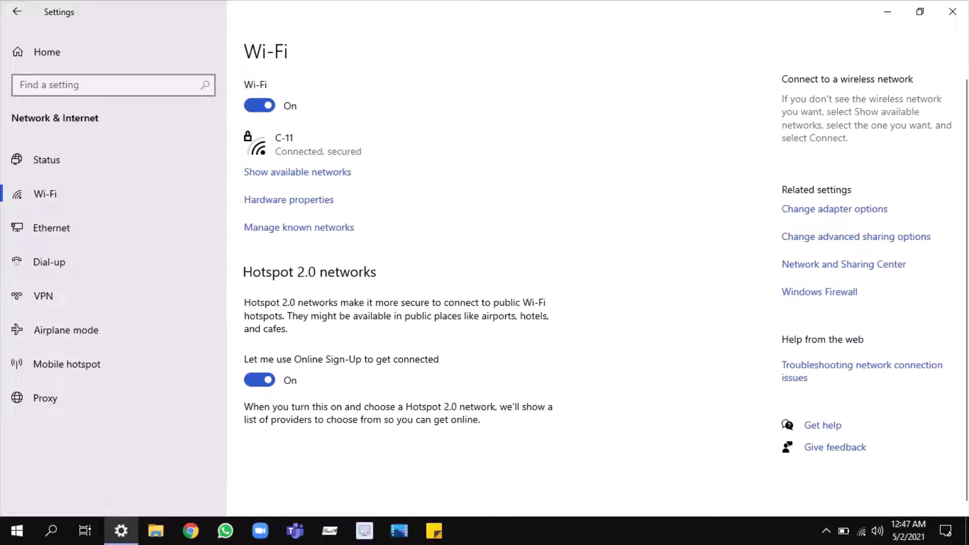
{"action": "left_click", "coordinate": [51, 228]}
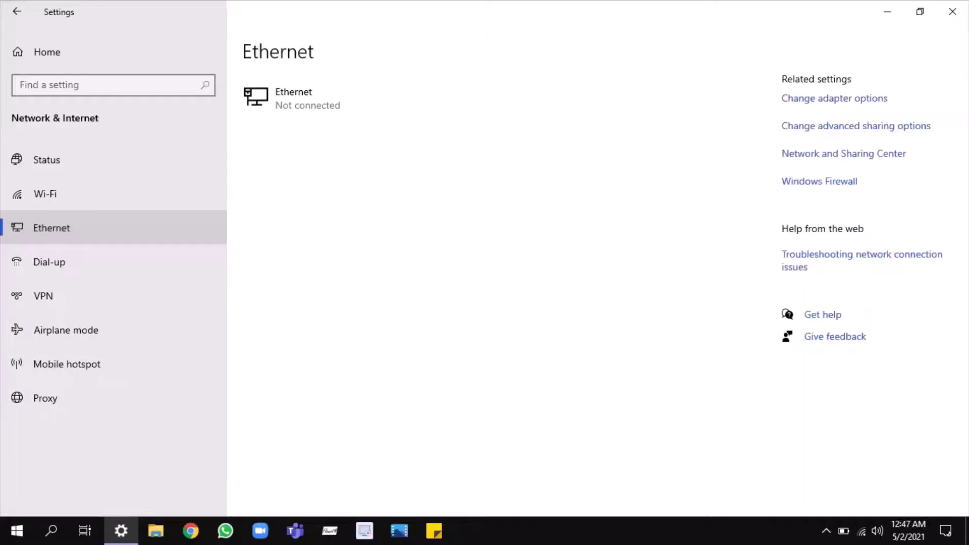
{"action": "left_click", "coordinate": [49, 261]}
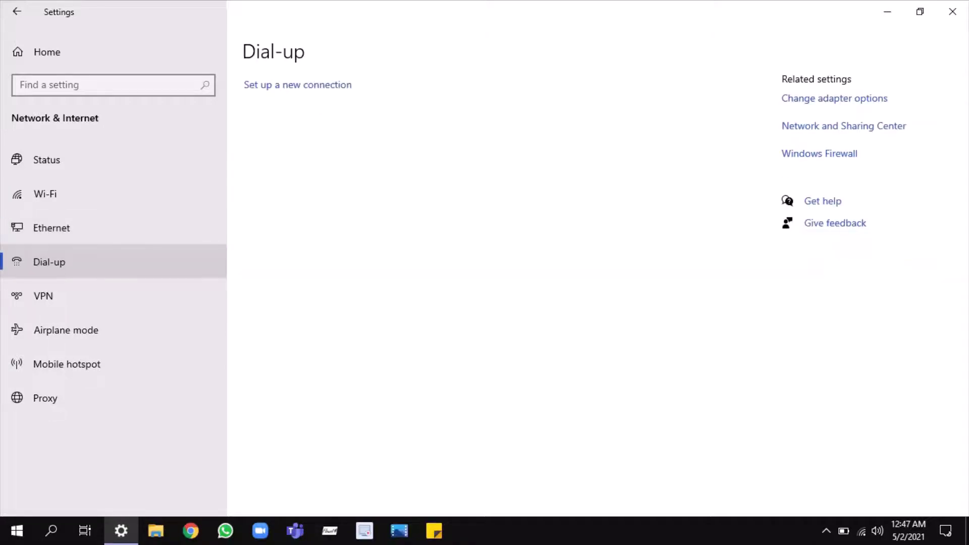
{"action": "left_click", "coordinate": [43, 296]}
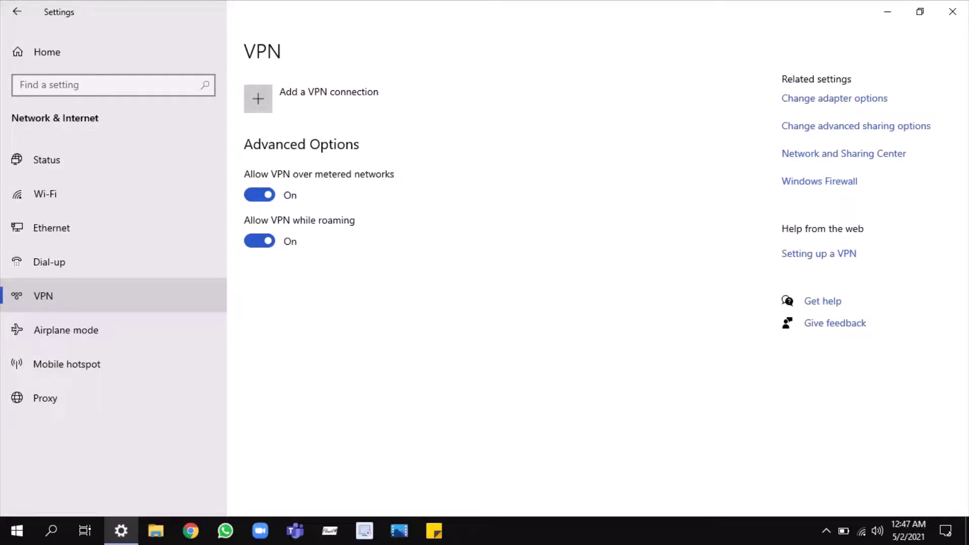
- Open the Airplane mode settings and switch airplane mode on and back off
{"action": "left_click", "coordinate": [66, 330]}
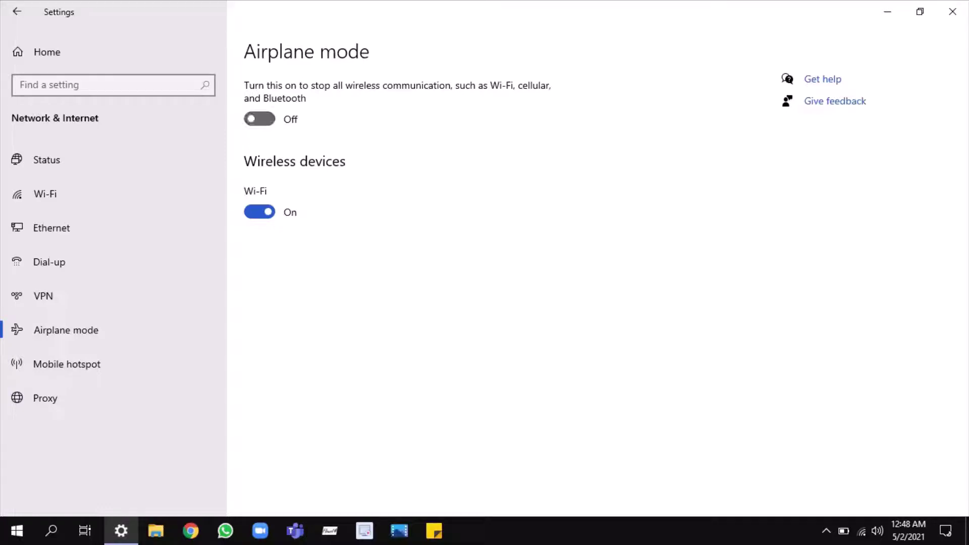
{"action": "left_click", "coordinate": [355, 119]}
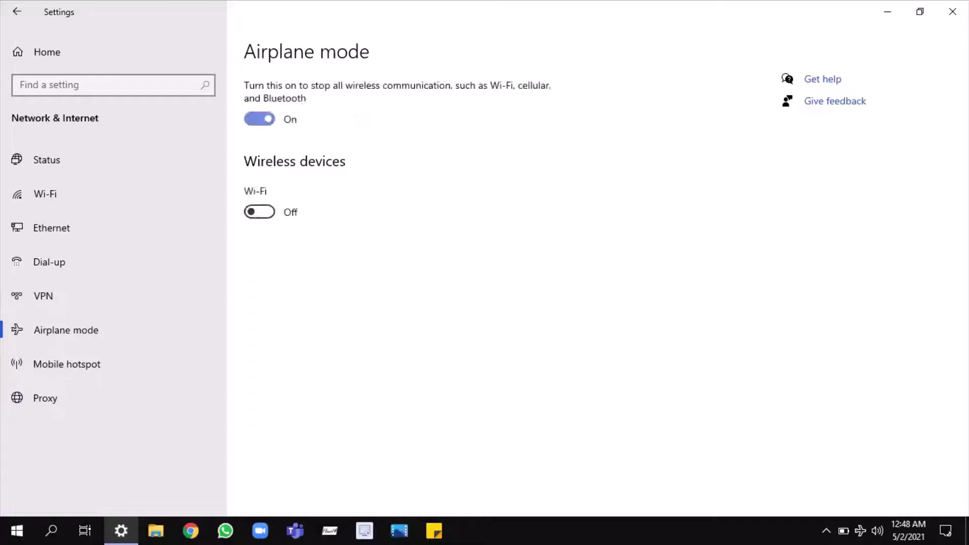
{"action": "left_click", "coordinate": [356, 119]}
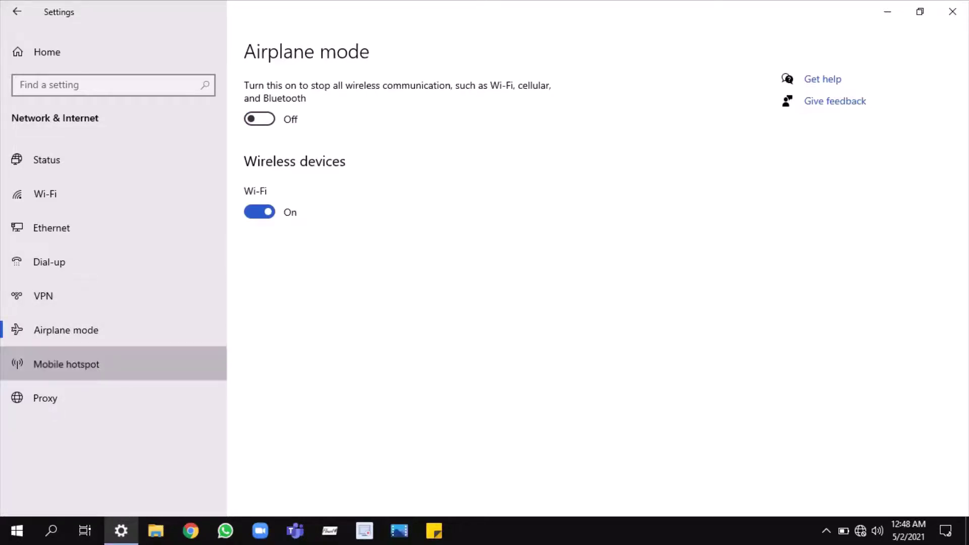
- Reconnect to the C-11 Wi-Fi network while on the Mobile hotspot page, and open the Proxy settings
{"action": "left_click", "coordinate": [66, 363]}
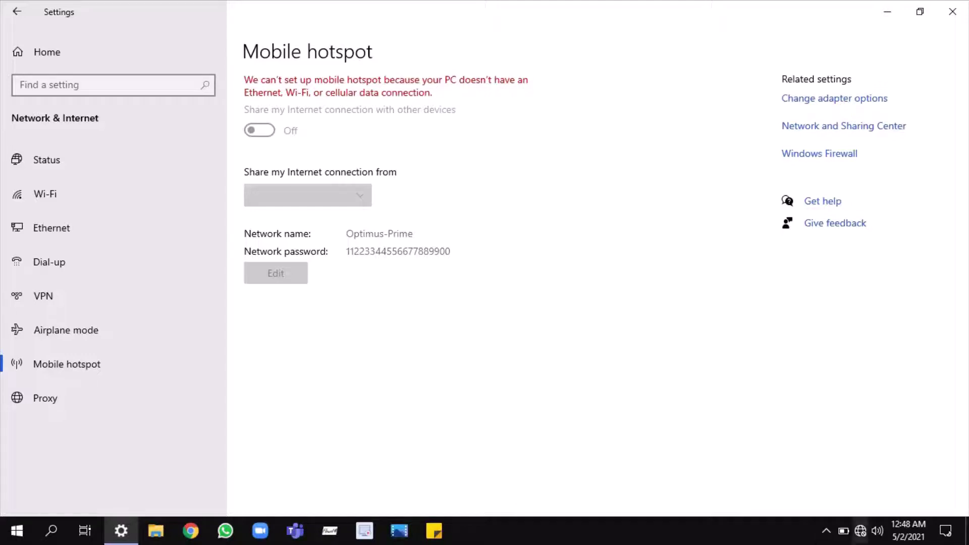
{"action": "left_click", "coordinate": [860, 531]}
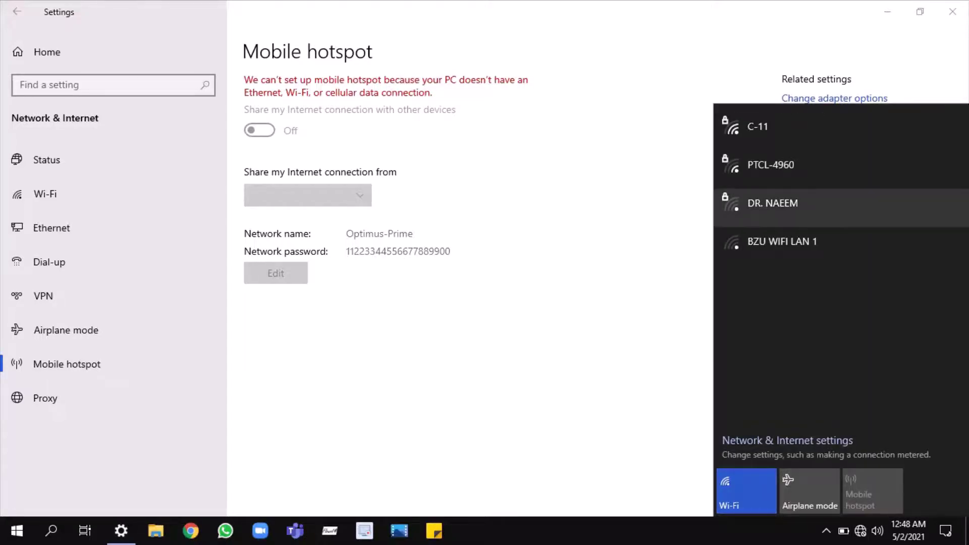
{"action": "left_click", "coordinate": [756, 126]}
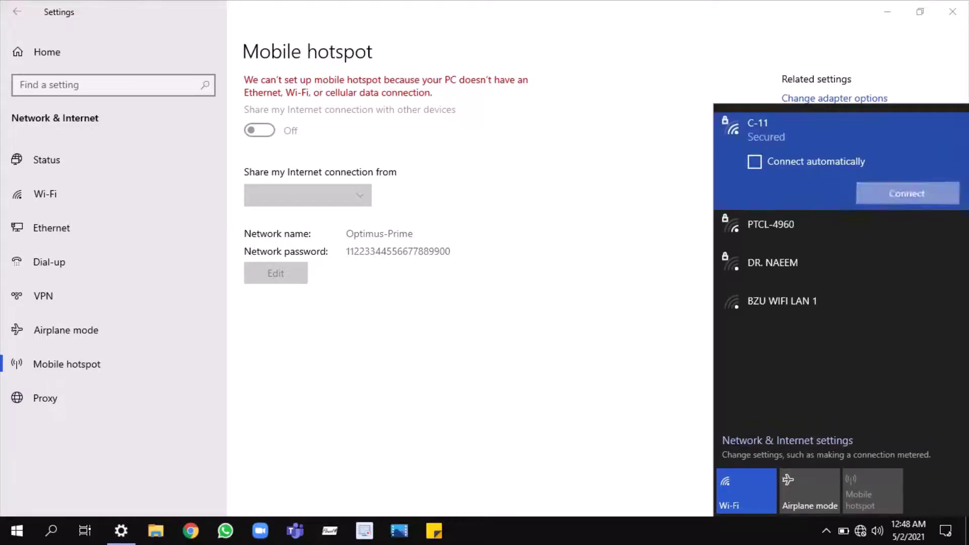
{"action": "left_click", "coordinate": [907, 190]}
{"action": "left_click", "coordinate": [595, 262]}
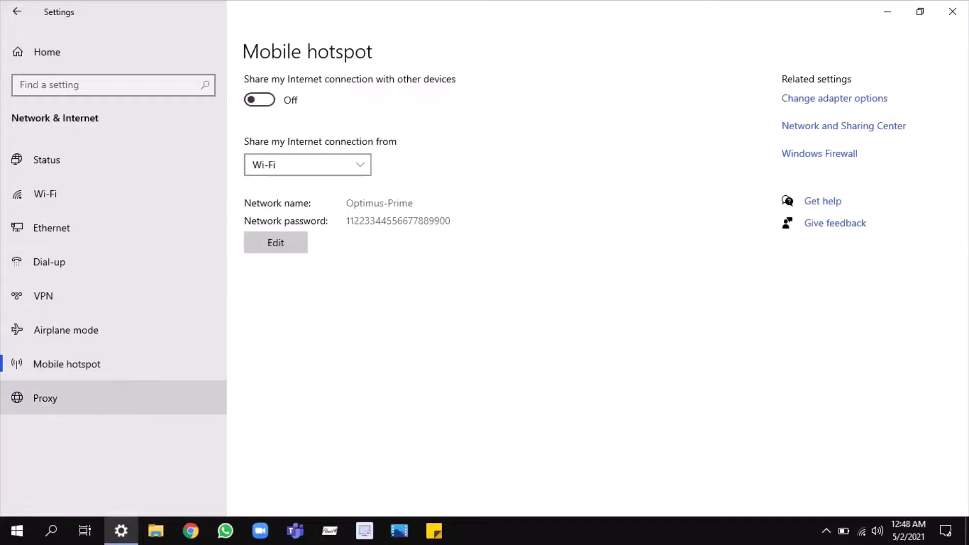
{"action": "left_click", "coordinate": [45, 398]}
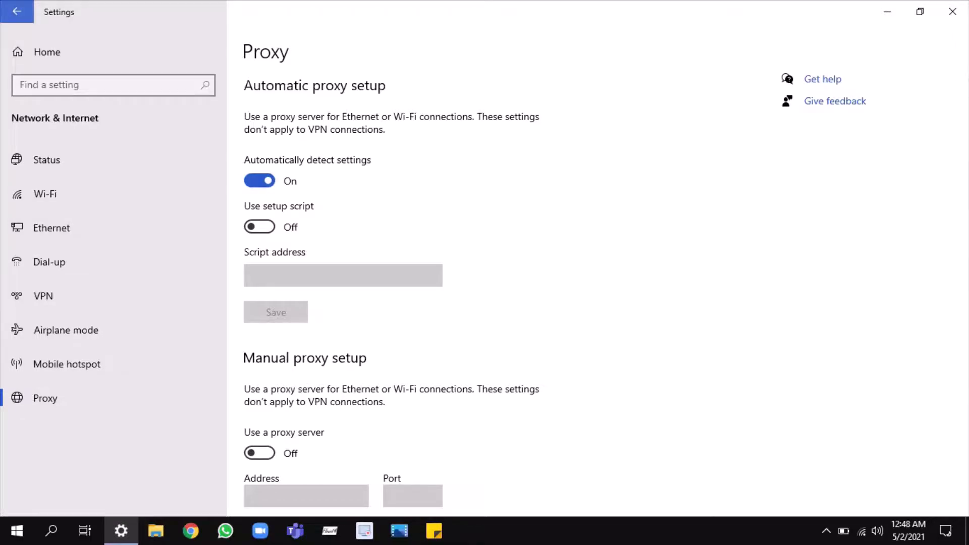
- Open the Personalization section and review the Background page's background types, picture-change intervals and remaining slideshow options
{"action": "left_click", "coordinate": [17, 11]}
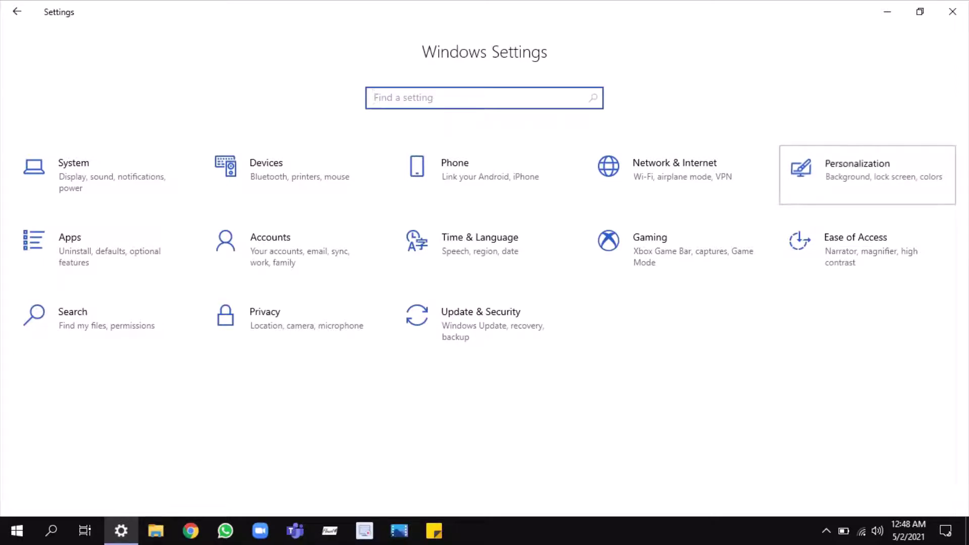
{"action": "left_click", "coordinate": [858, 171]}
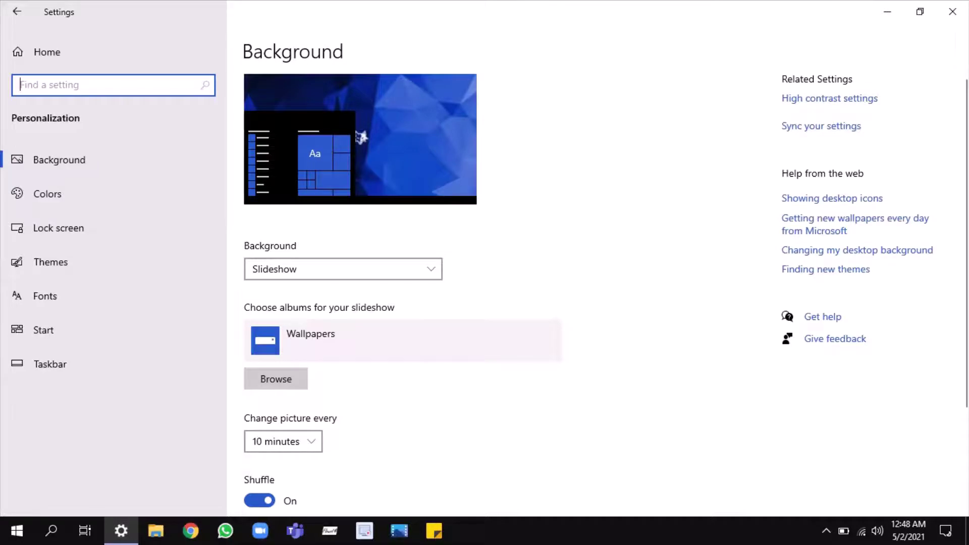
{"action": "left_click", "coordinate": [343, 269]}
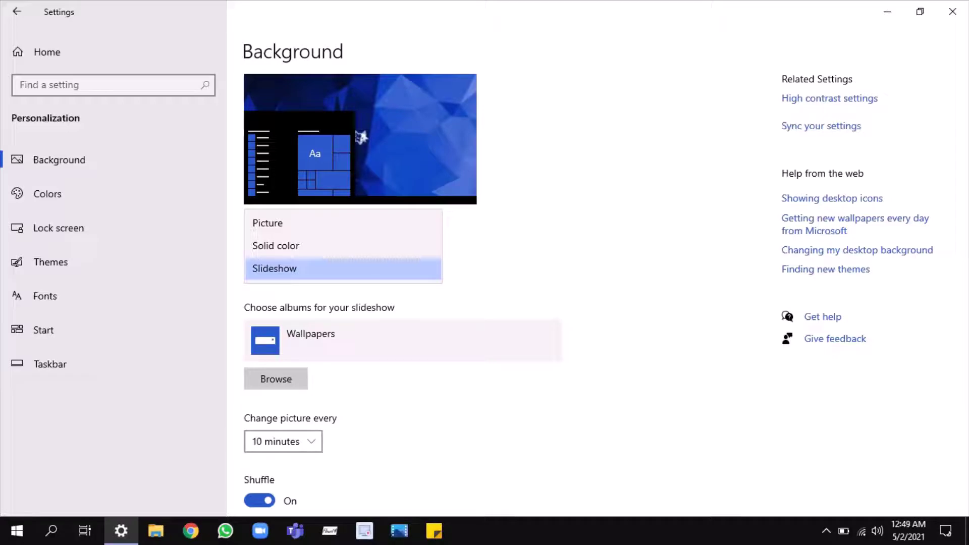
{"action": "left_click", "coordinate": [283, 441]}
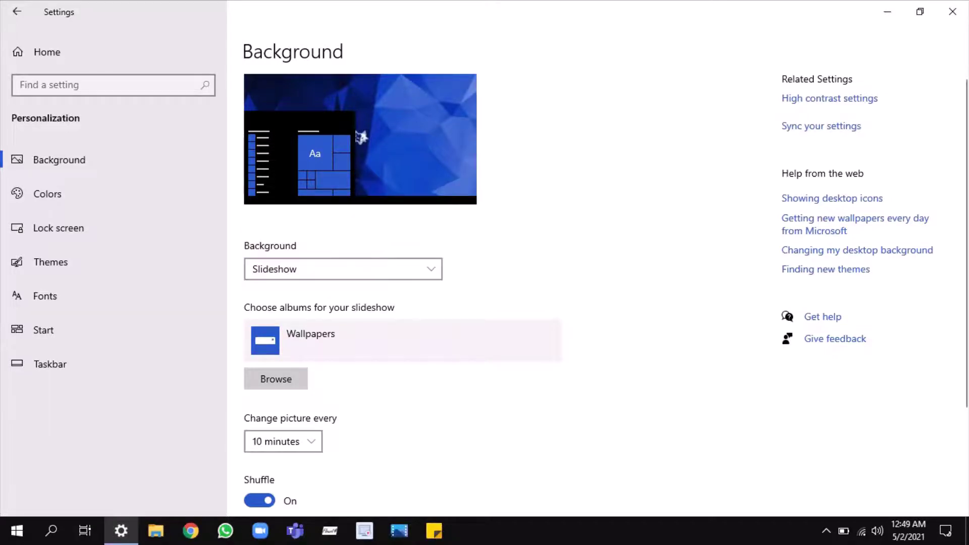
{"action": "left_click", "coordinate": [283, 441]}
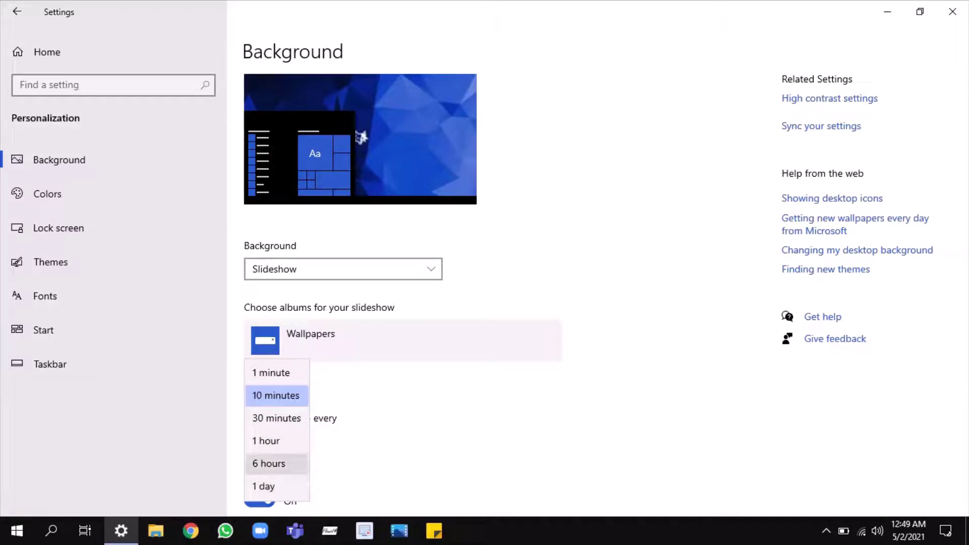
{"action": "left_click", "coordinate": [383, 442]}
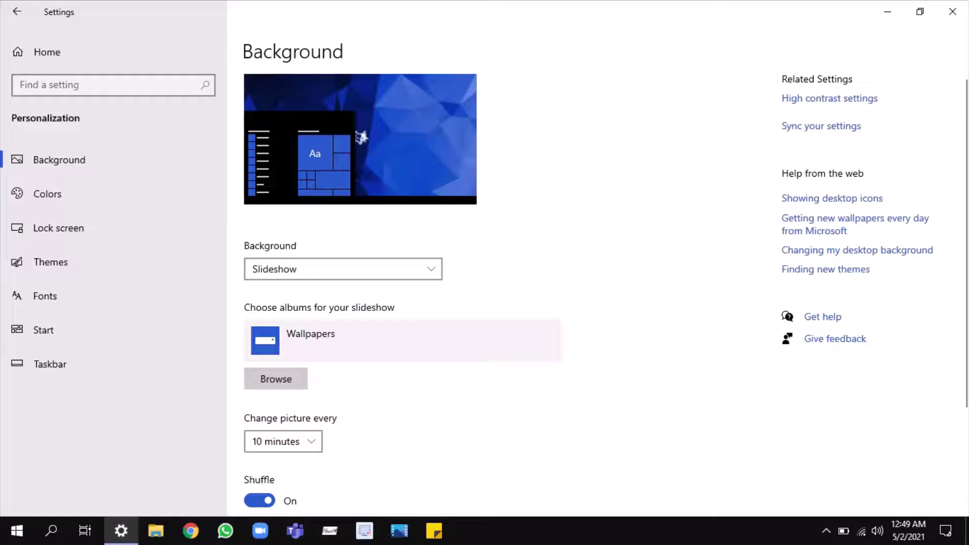
{"action": "scroll", "coordinate": [362, 137], "scroll_direction": "down", "scroll_amount": 3}
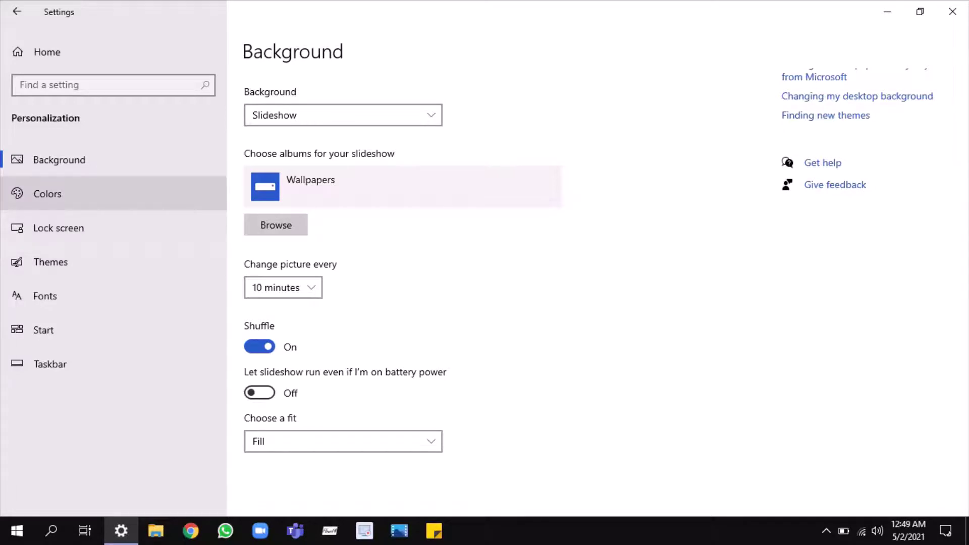
- Review the Colors page, and examine the background type choices on the Lock screen page
{"action": "left_click", "coordinate": [47, 194]}
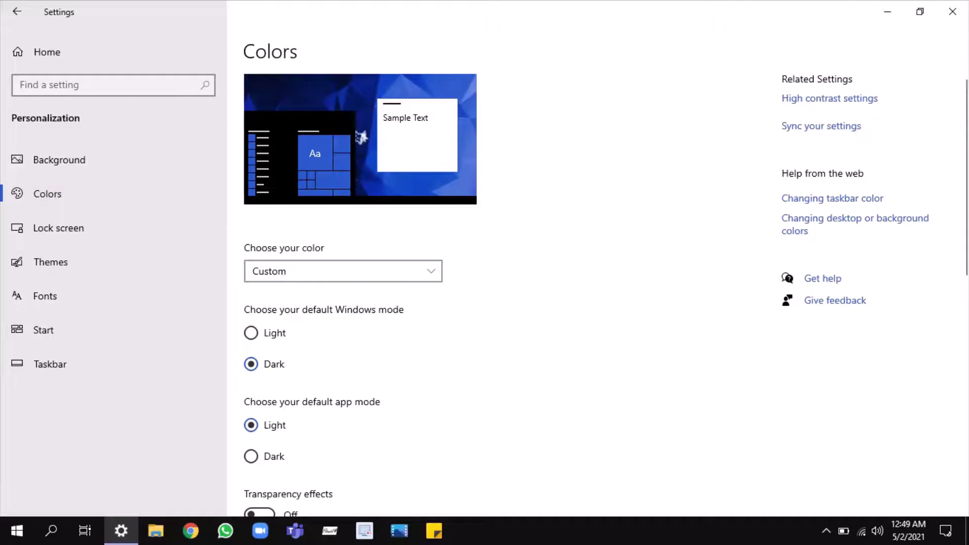
{"action": "scroll", "coordinate": [361, 137], "scroll_direction": "down", "scroll_amount": 4}
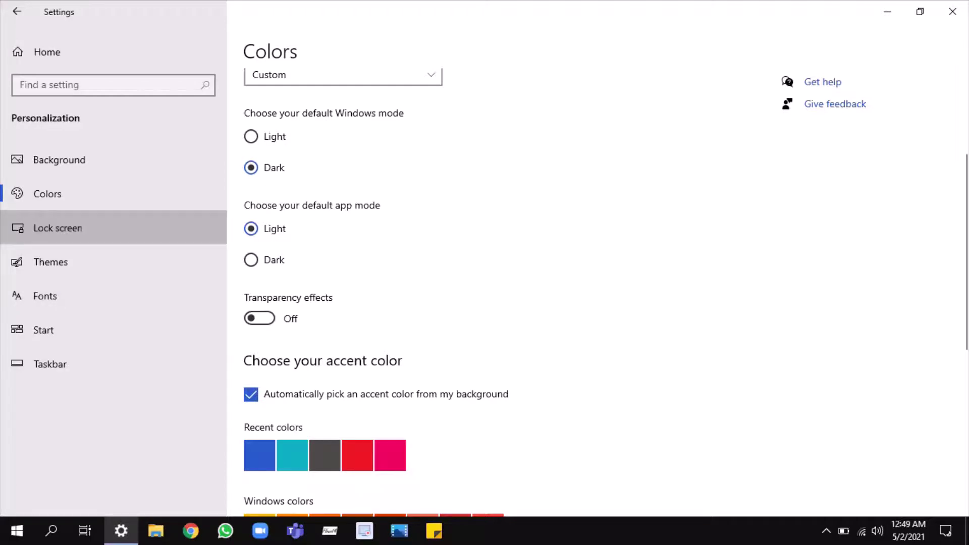
{"action": "left_click", "coordinate": [57, 228]}
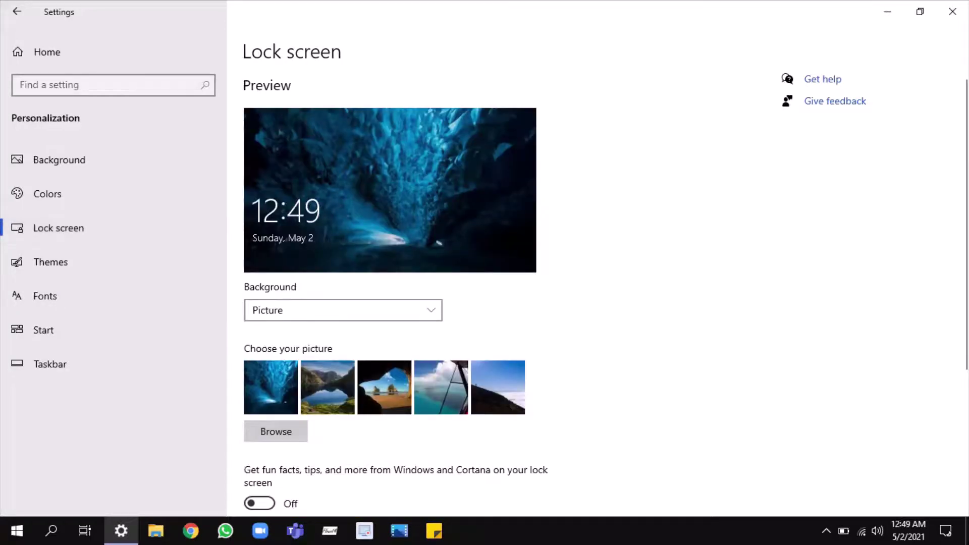
{"action": "scroll", "coordinate": [606, 288], "scroll_direction": "down", "scroll_amount": 3}
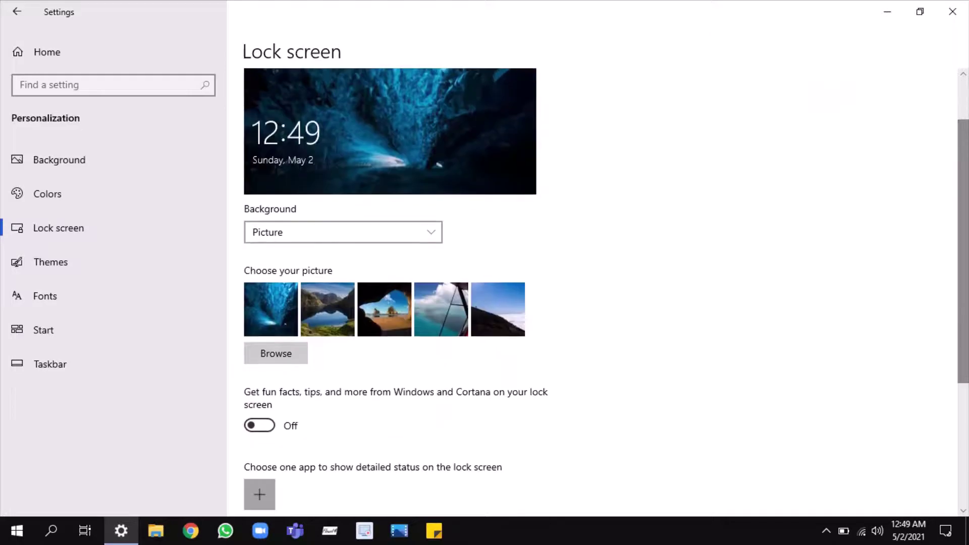
{"action": "left_click", "coordinate": [343, 232]}
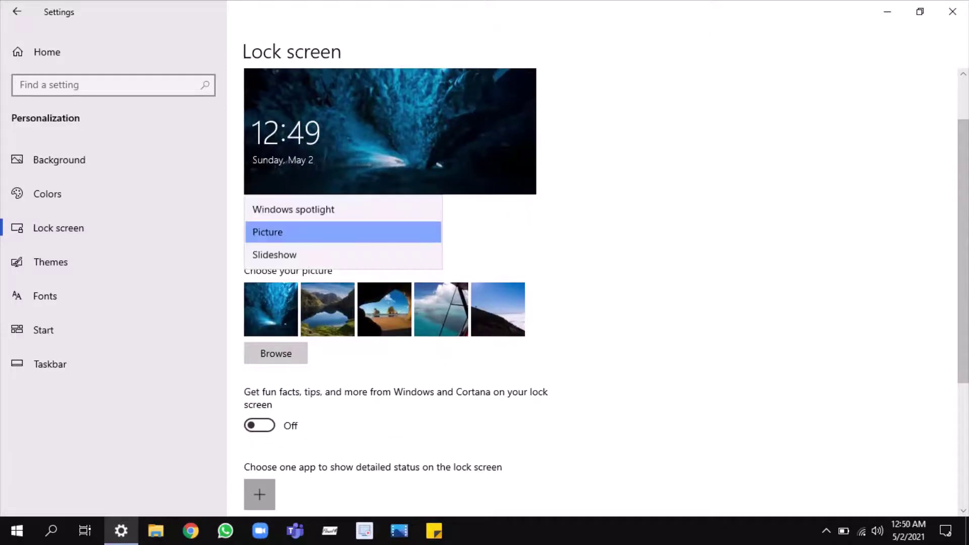
{"action": "left_click", "coordinate": [343, 232]}
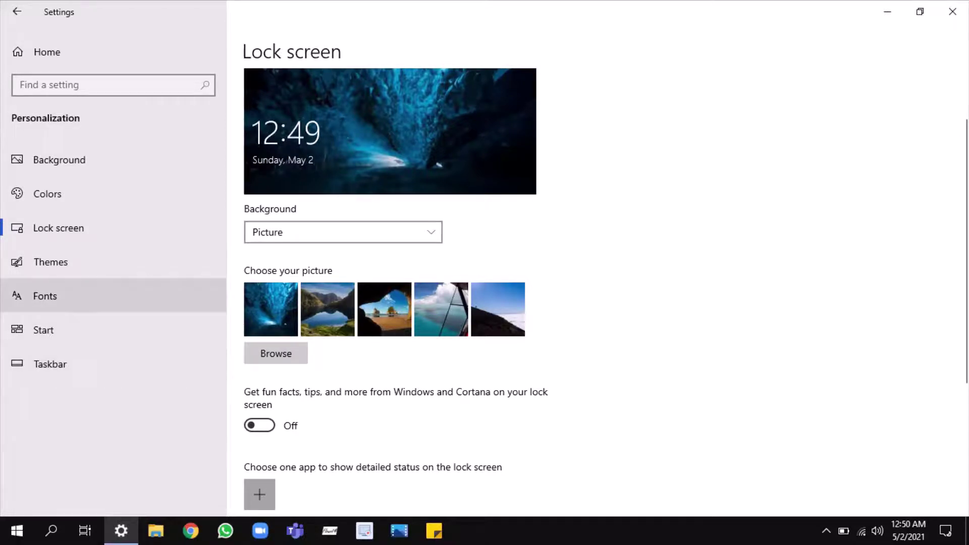
- Review the available themes on the Themes page and browse the installed fonts on the Fonts page
{"action": "left_click", "coordinate": [51, 262]}
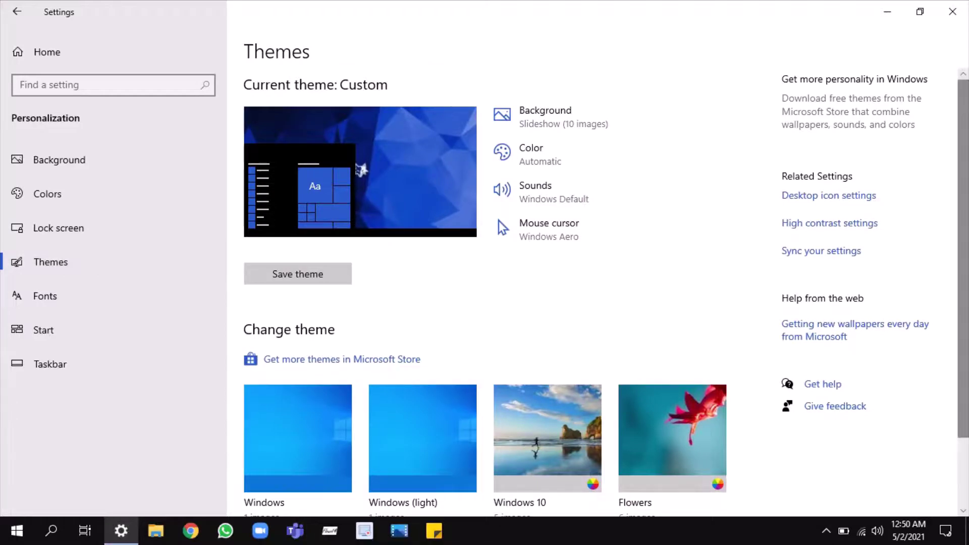
{"action": "scroll", "coordinate": [484, 282], "scroll_direction": "down", "scroll_amount": 2}
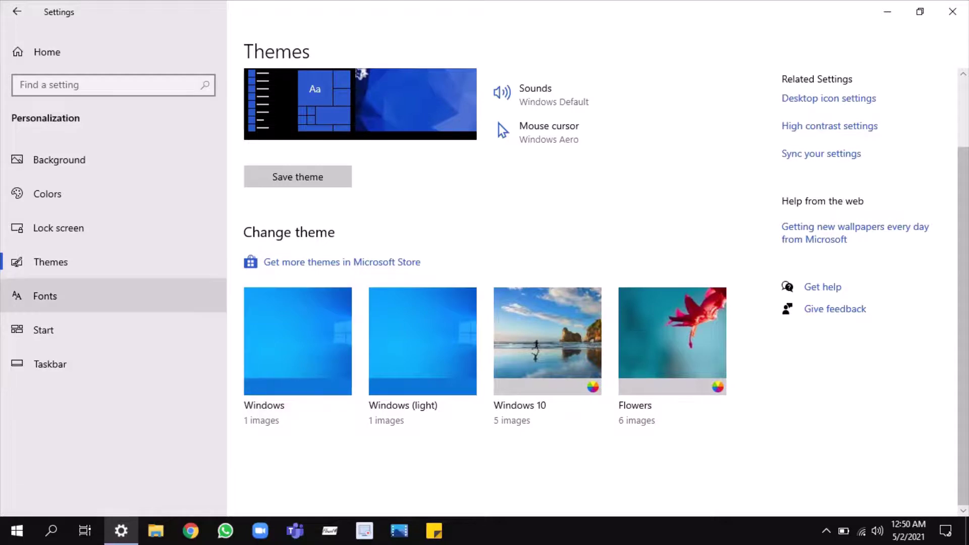
{"action": "left_click", "coordinate": [45, 296]}
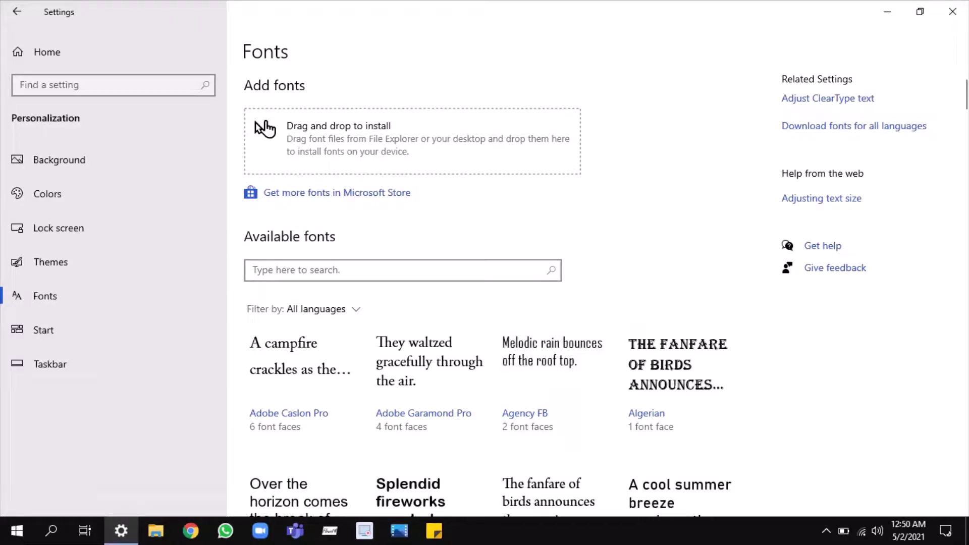
{"action": "scroll", "coordinate": [264, 129], "scroll_direction": "down", "scroll_amount": 15}
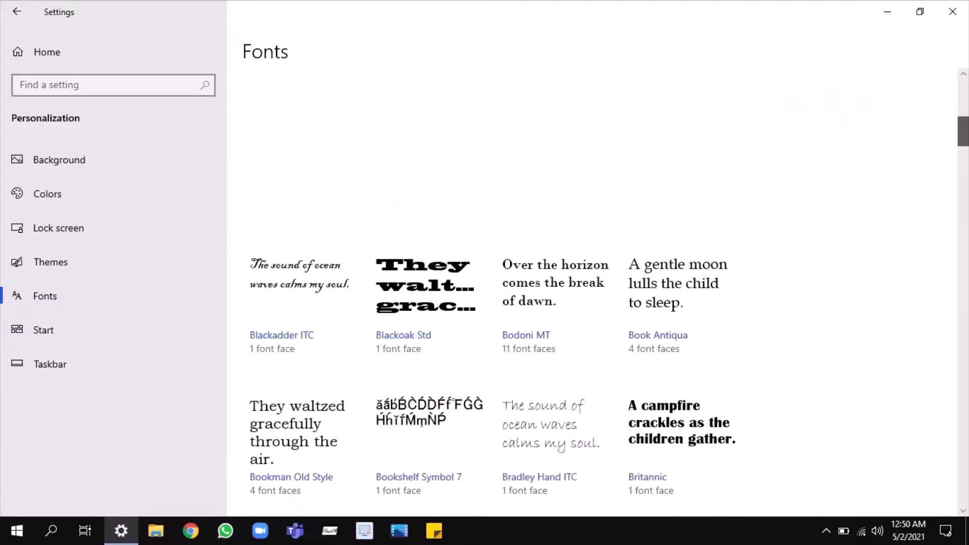
{"action": "scroll", "coordinate": [595, 303], "scroll_direction": "down", "scroll_amount": 10}
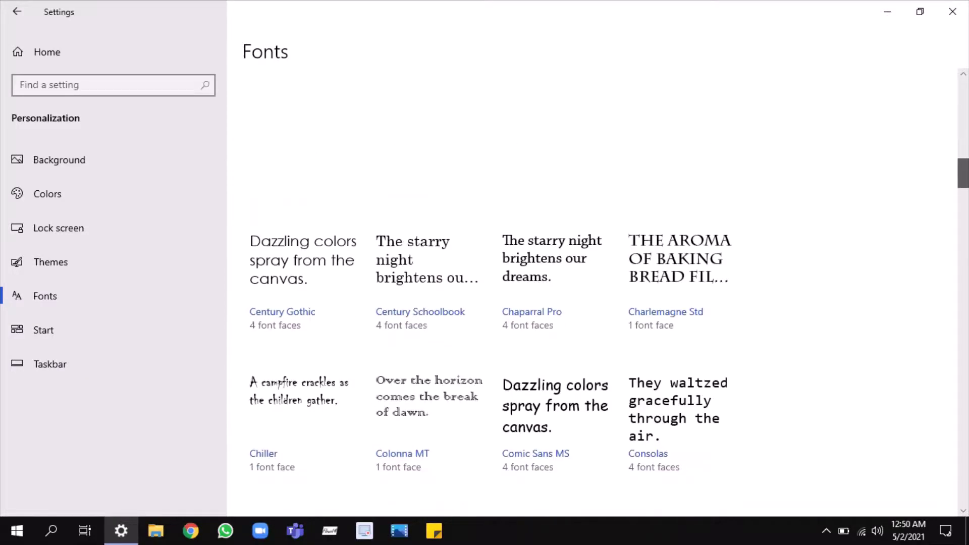
{"action": "left_click_drag", "start_coordinate": [963, 184], "coordinate": [962, 95]}
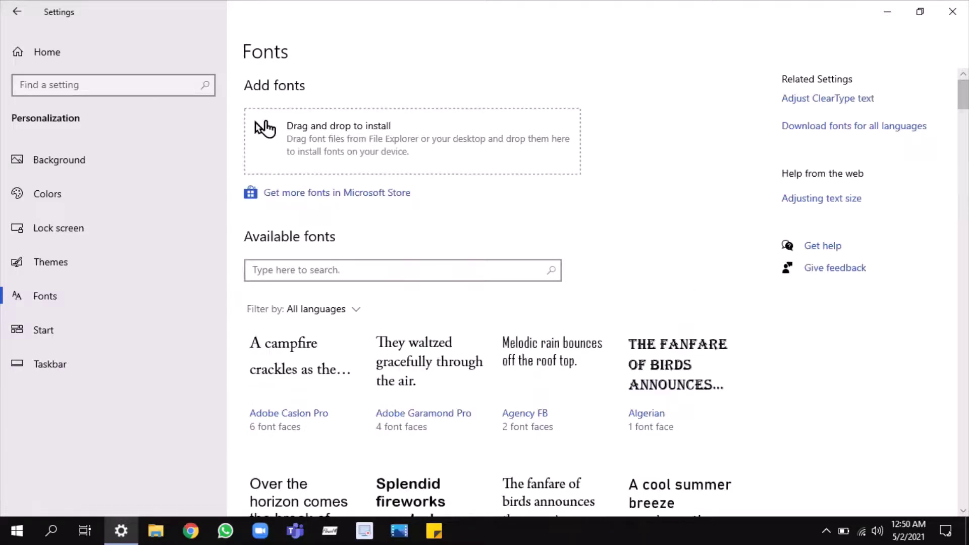
- Open the Start page of Personalization and view the current Start menu layout
{"action": "left_click", "coordinate": [43, 330]}
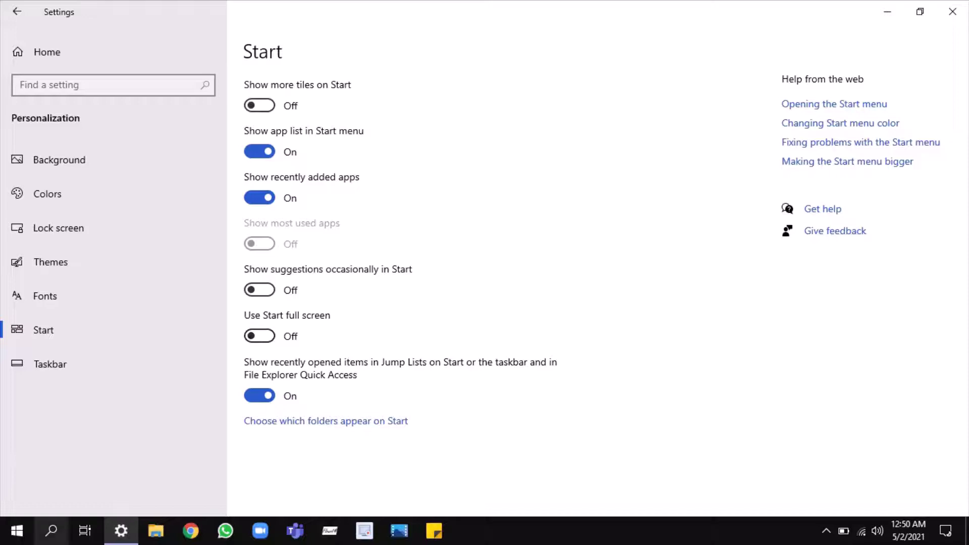
{"action": "left_click", "coordinate": [16, 530]}
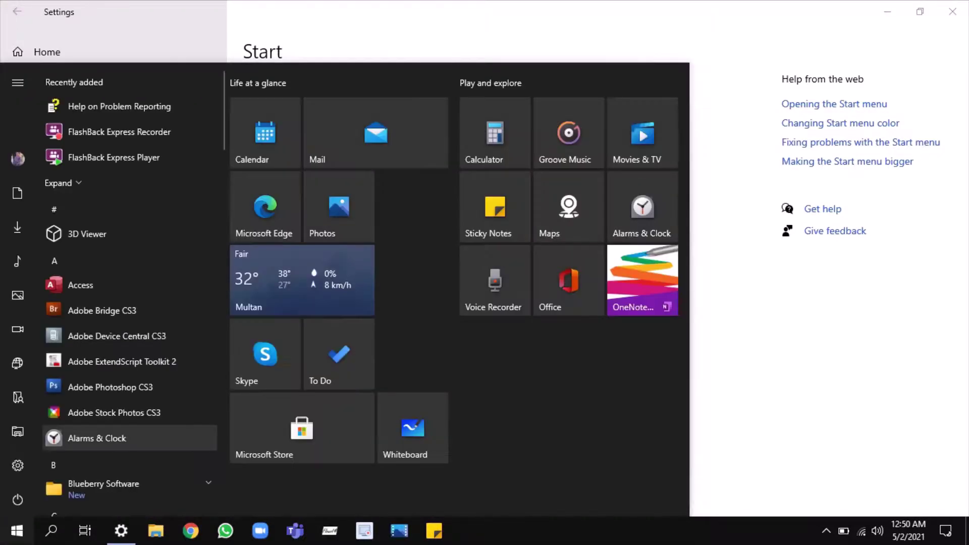
{"action": "left_click", "coordinate": [732, 343]}
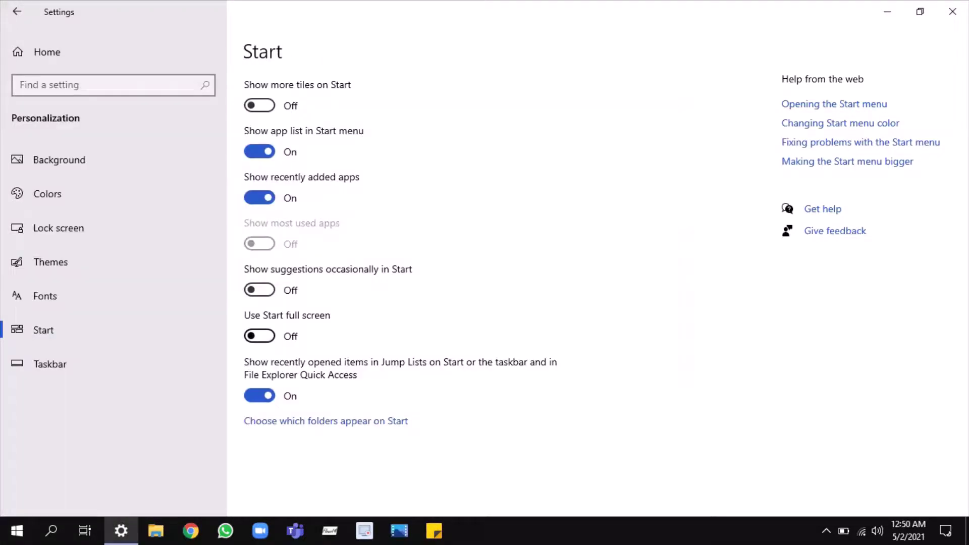
- Turn on full-screen Start, view the full-screen Start menu, and turn the option back off
{"action": "left_click", "coordinate": [259, 336]}
{"action": "left_click", "coordinate": [16, 530]}
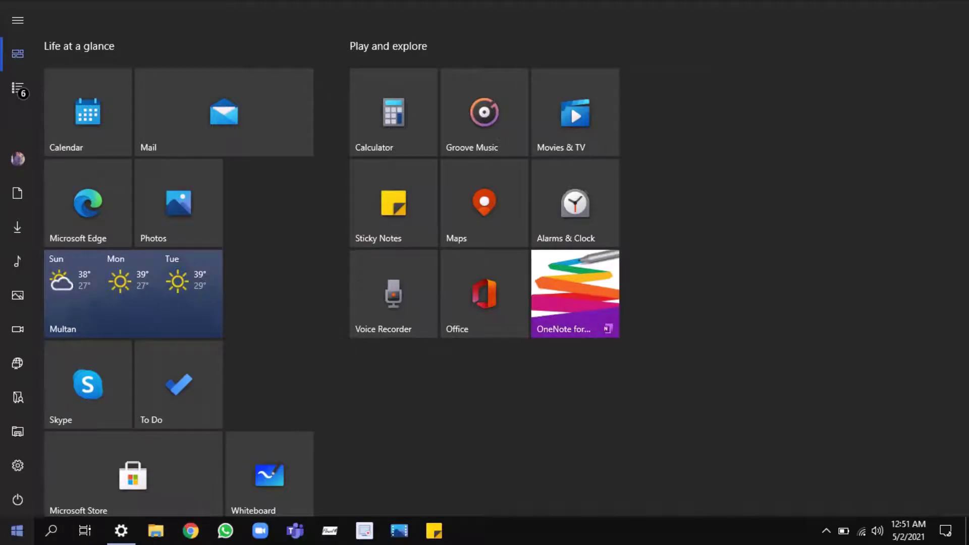
{"action": "left_click", "coordinate": [17, 530]}
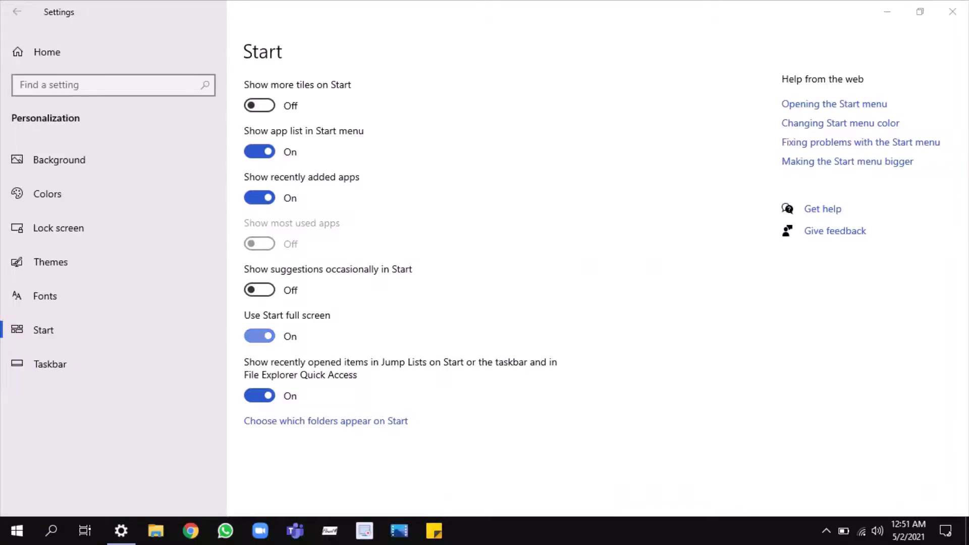
{"action": "left_click", "coordinate": [260, 336]}
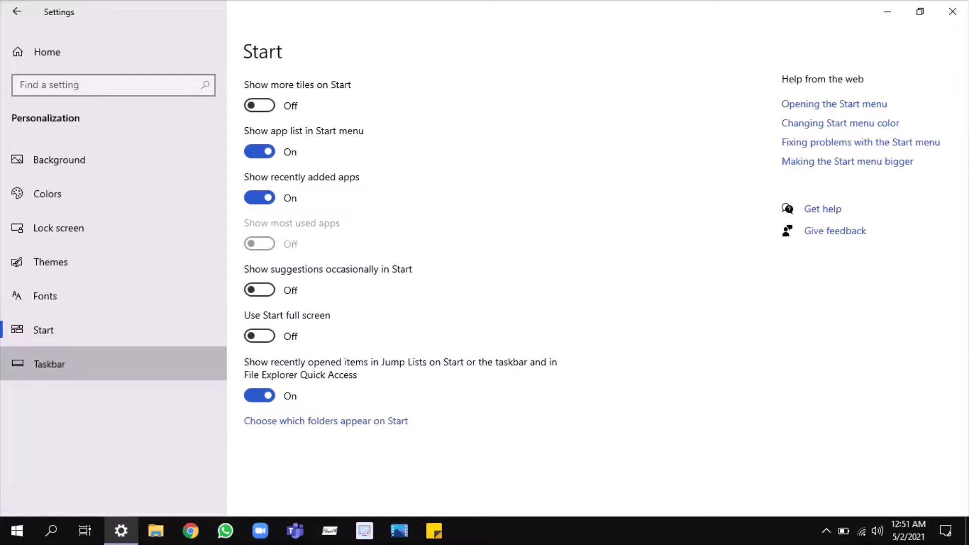
- On the Taskbar page, switch small taskbar buttons on and back off, and toggle the PowerShell replacement option off and on again
{"action": "left_click", "coordinate": [49, 364]}
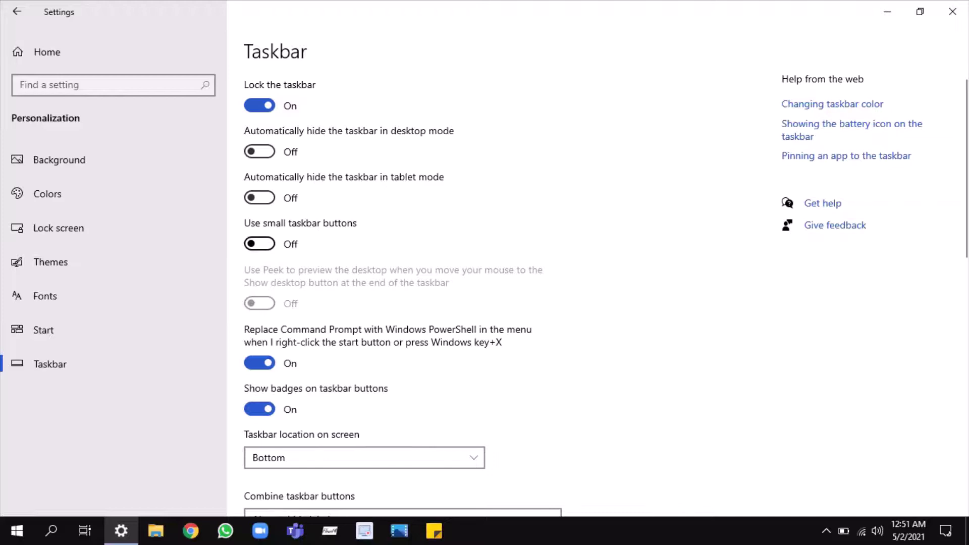
{"action": "left_click", "coordinate": [260, 243]}
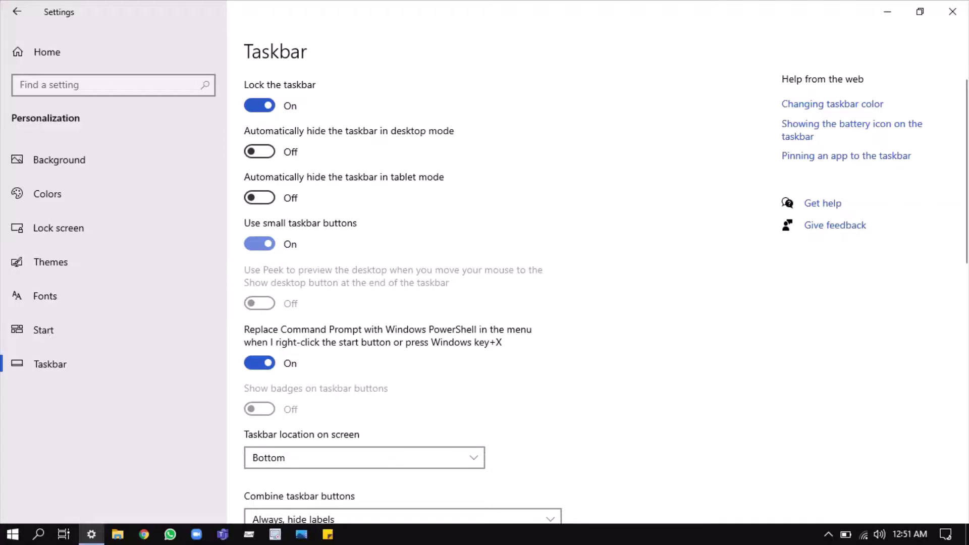
{"action": "left_click", "coordinate": [259, 244]}
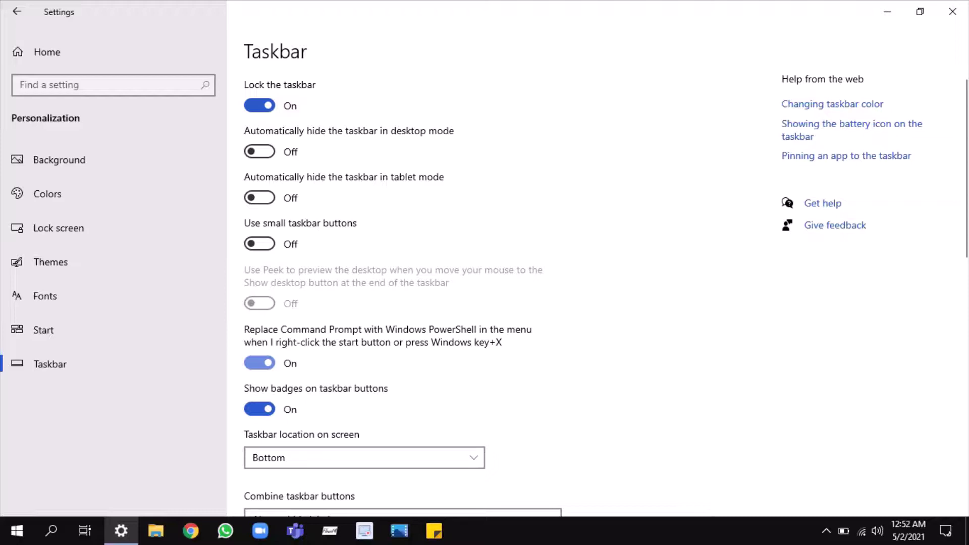
{"action": "left_click", "coordinate": [259, 363]}
{"action": "left_click", "coordinate": [260, 363]}
- Move the taskbar to the Right, Top and Left of the screen in turn, and return it to Bottom
{"action": "scroll", "coordinate": [606, 287], "scroll_direction": "down", "scroll_amount": 3}
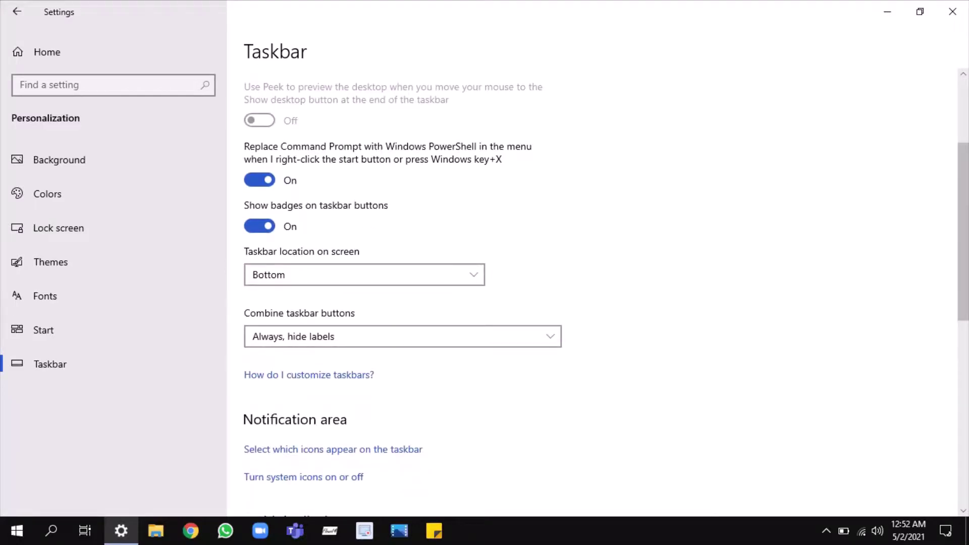
{"action": "left_click", "coordinate": [363, 274]}
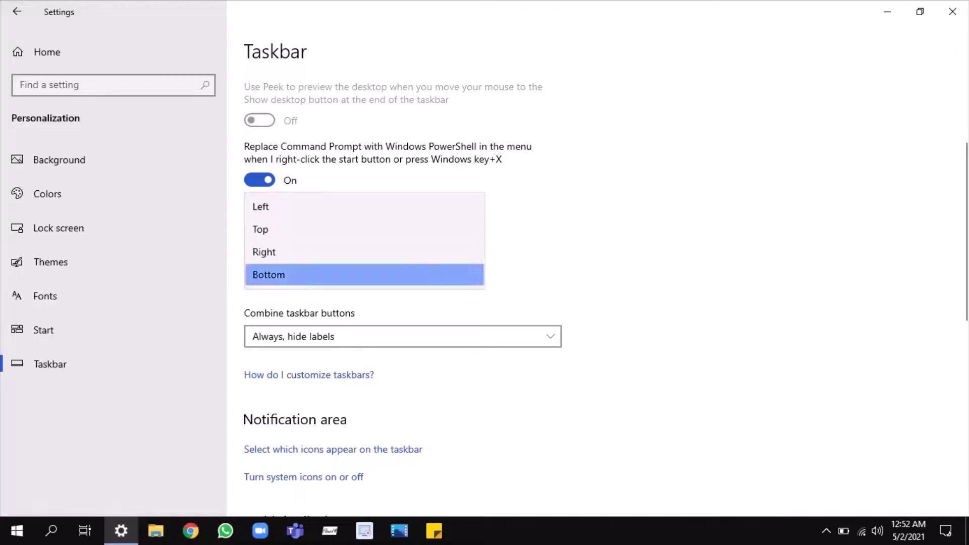
{"action": "left_click", "coordinate": [363, 251]}
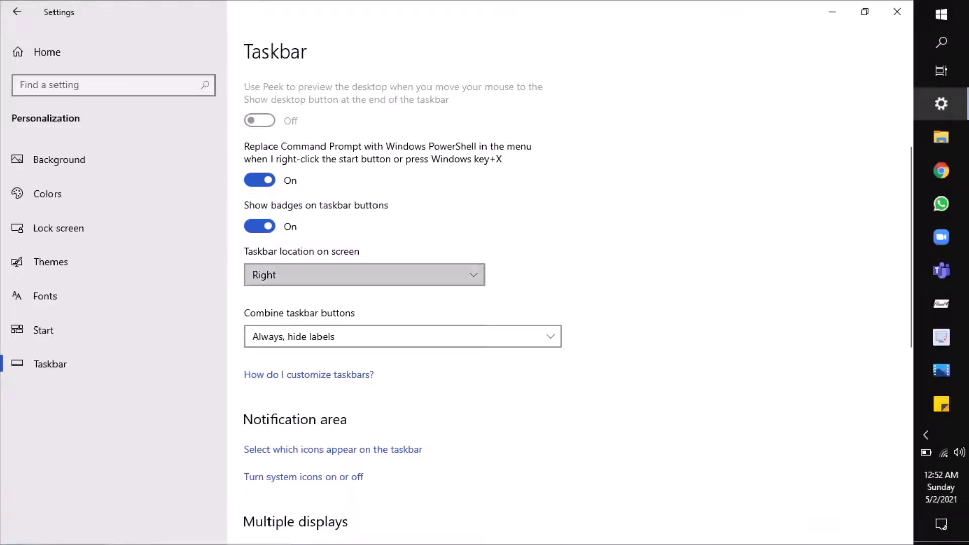
{"action": "left_click", "coordinate": [363, 275]}
{"action": "left_click", "coordinate": [363, 251]}
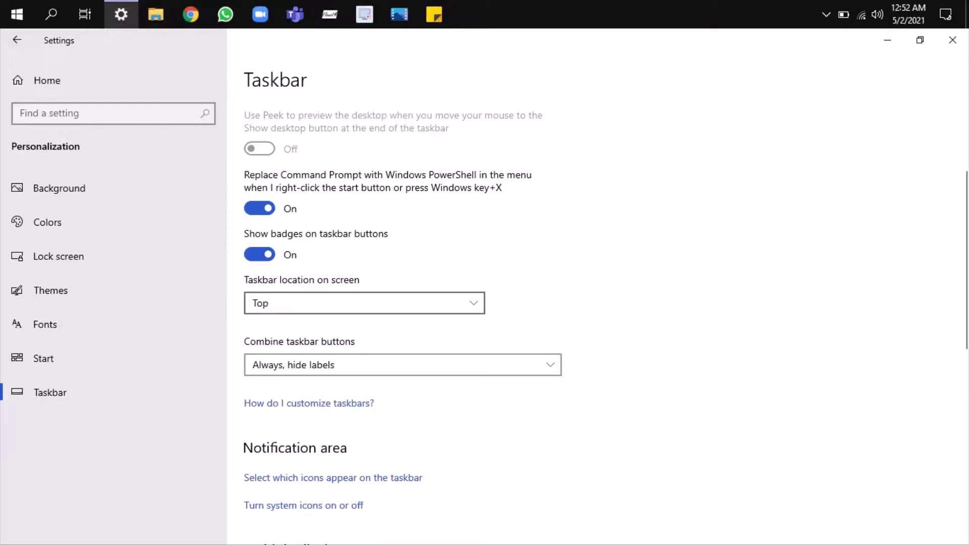
{"action": "left_click", "coordinate": [364, 303]}
{"action": "left_click", "coordinate": [363, 280]}
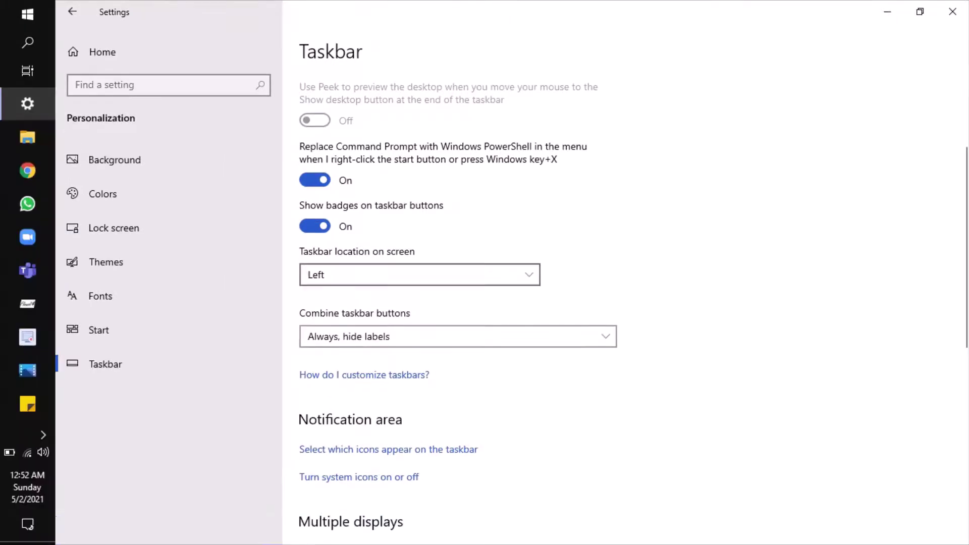
{"action": "left_click", "coordinate": [419, 275]}
{"action": "left_click", "coordinate": [419, 342]}
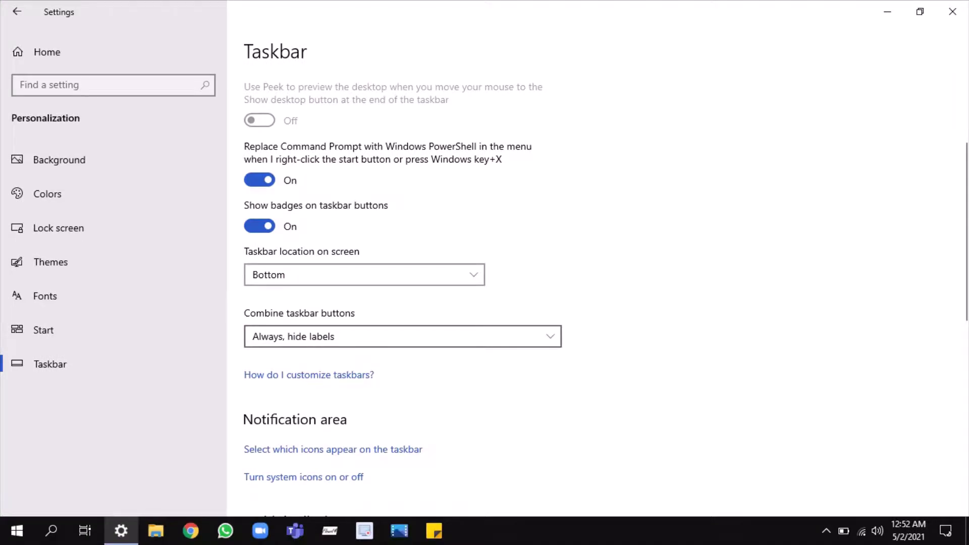
- Set Combine taskbar buttons to When taskbar is full, and return it to Always, hide labels
{"action": "left_click", "coordinate": [403, 336]}
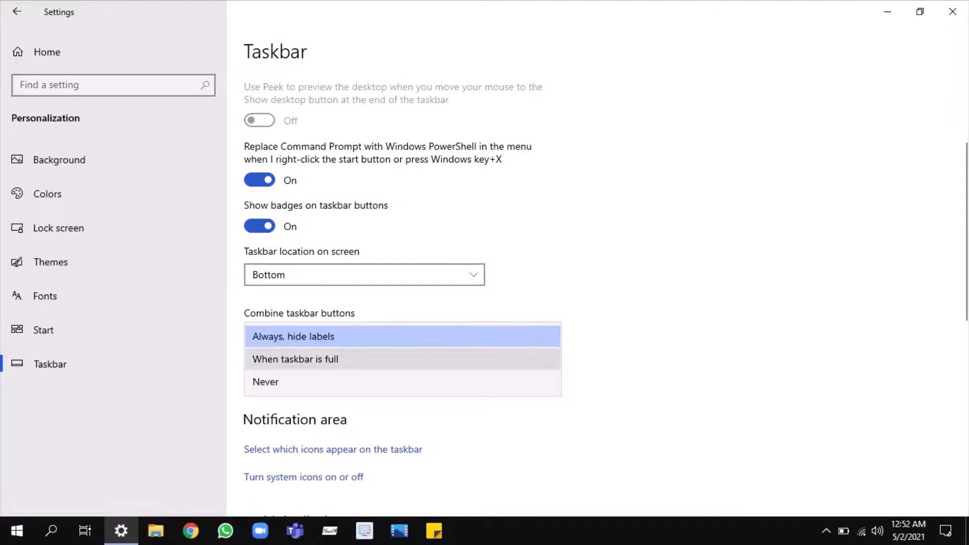
{"action": "left_click", "coordinate": [295, 358]}
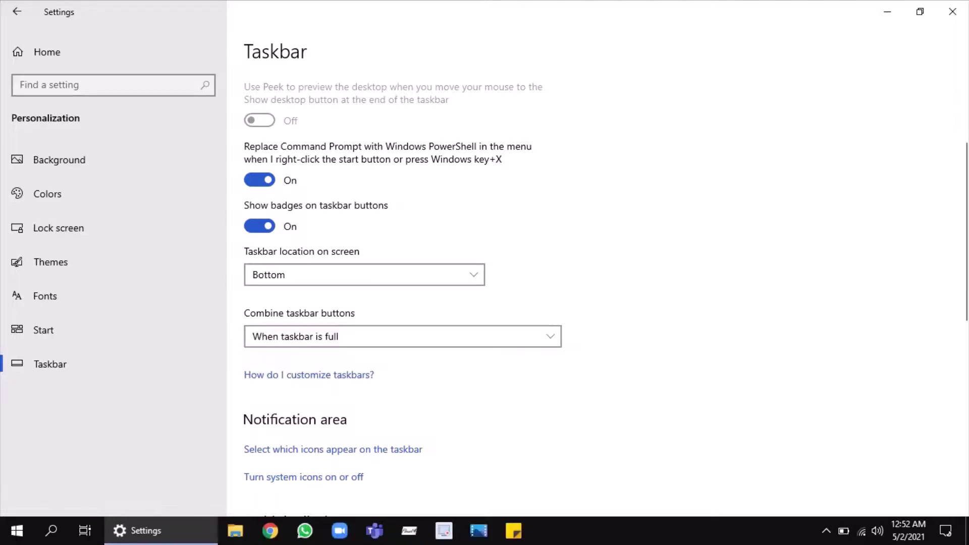
{"action": "left_click", "coordinate": [402, 336]}
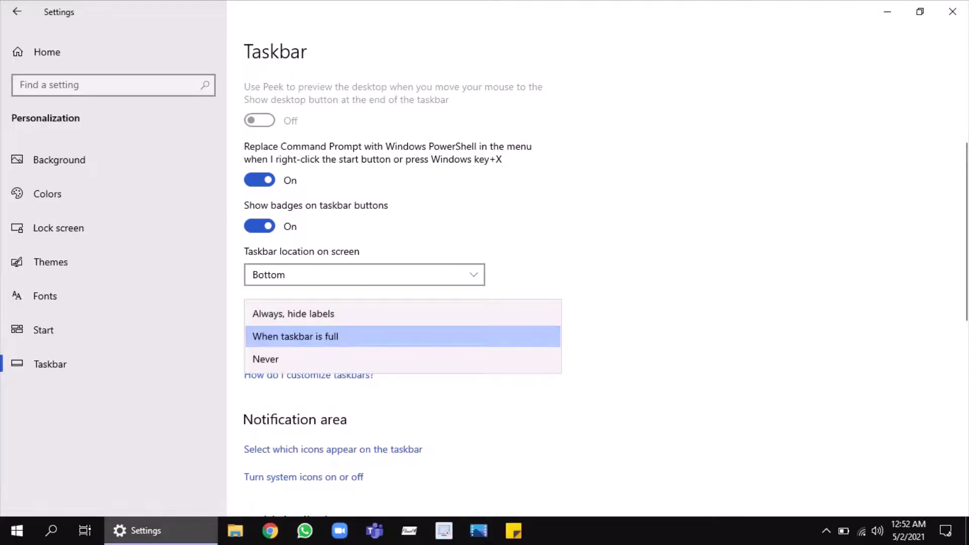
{"action": "left_click", "coordinate": [293, 314]}
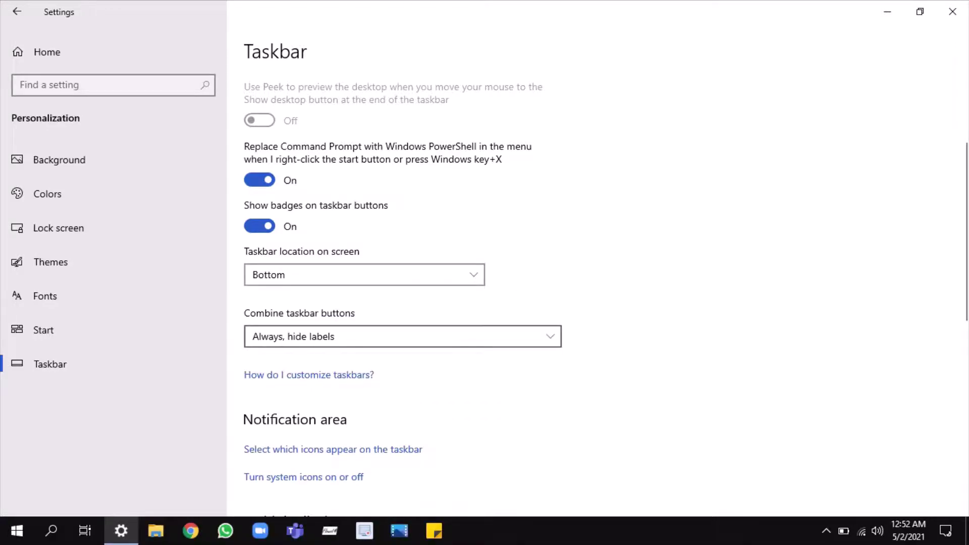
- Review the Notification area, Multiple displays and People sections of the Taskbar page
{"action": "scroll", "coordinate": [606, 282], "scroll_direction": "down", "scroll_amount": 1}
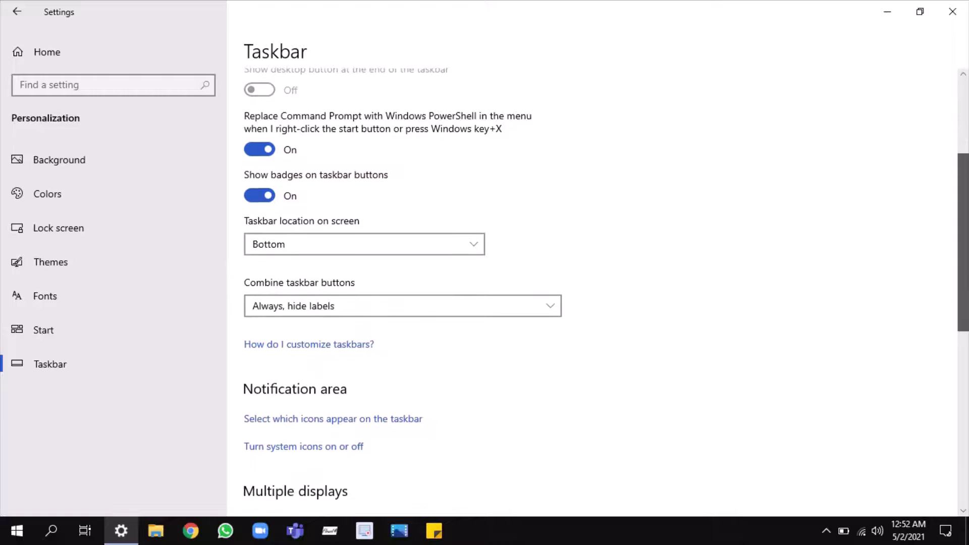
{"action": "scroll", "coordinate": [605, 283], "scroll_direction": "down", "scroll_amount": 3}
{"action": "scroll", "coordinate": [605, 283], "scroll_direction": "down", "scroll_amount": 4}
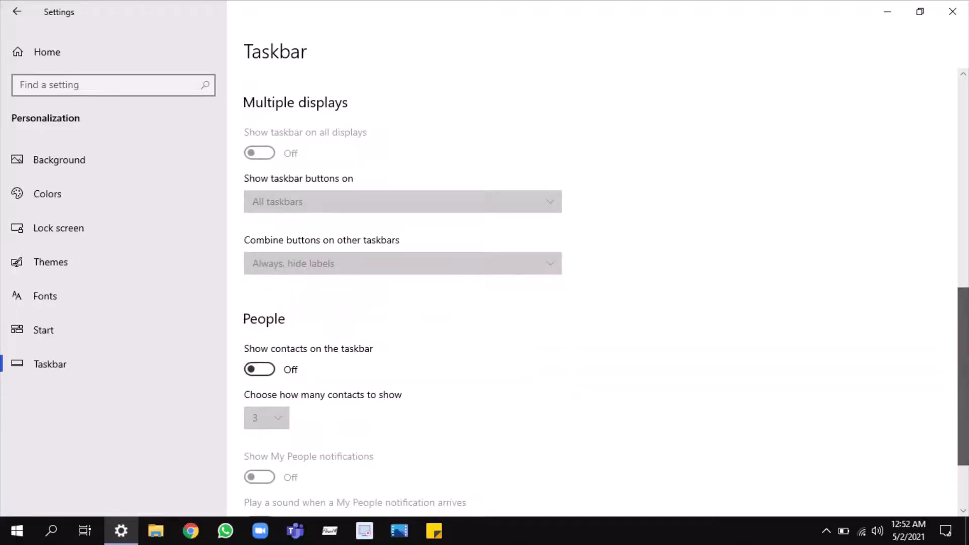
{"action": "scroll", "coordinate": [605, 282], "scroll_direction": "down", "scroll_amount": 2}
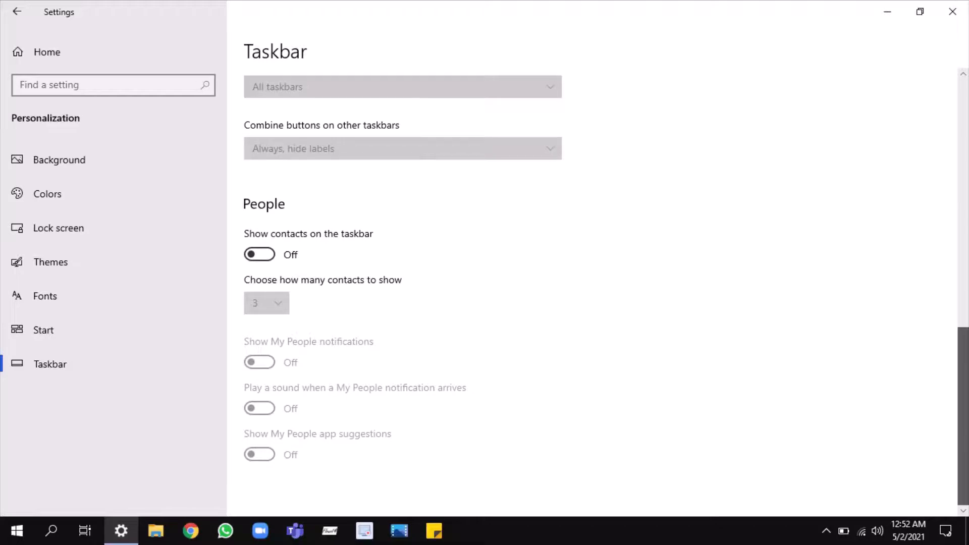
{"action": "scroll", "coordinate": [606, 283], "scroll_direction": "up", "scroll_amount": 10}
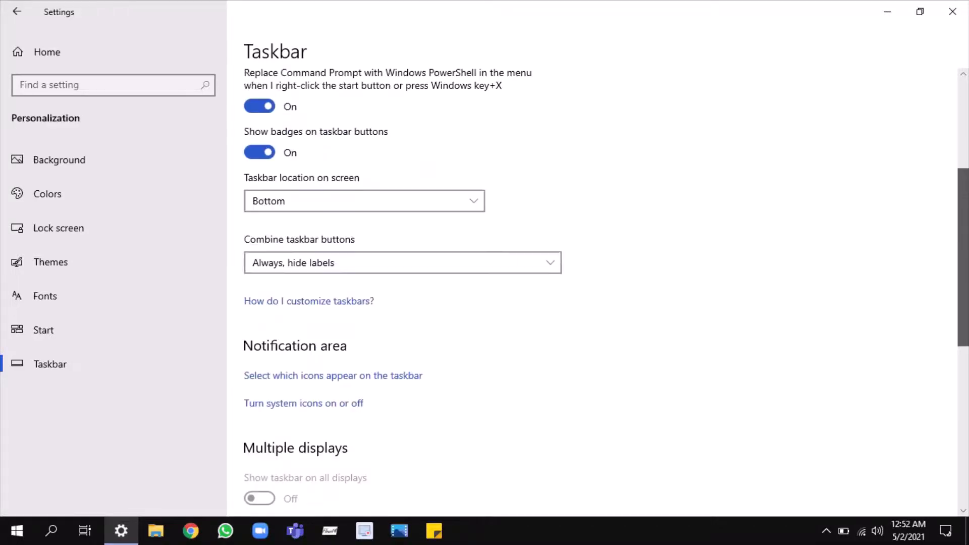
{"action": "scroll", "coordinate": [606, 293], "scroll_direction": "down", "scroll_amount": 7}
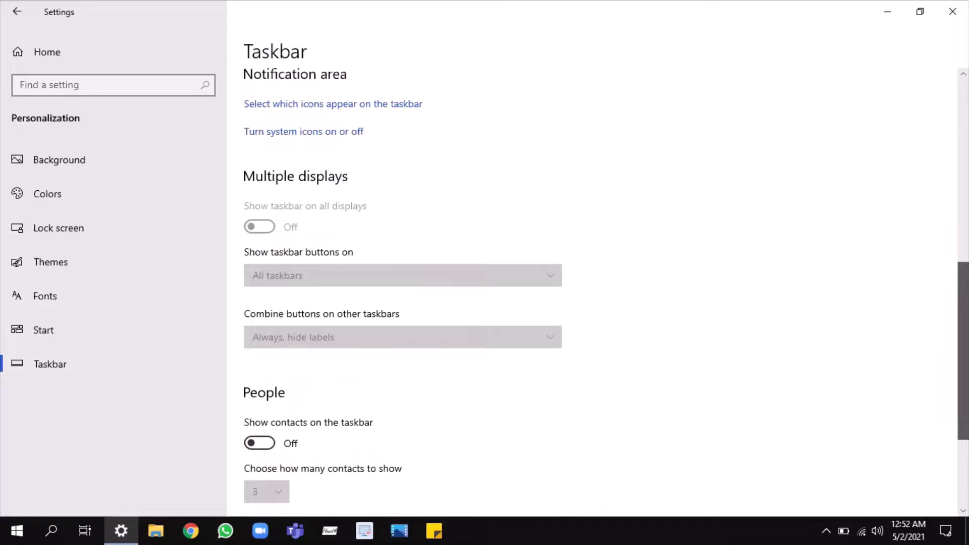
{"action": "left_click_drag", "start_coordinate": [962, 397], "coordinate": [963, 416]}
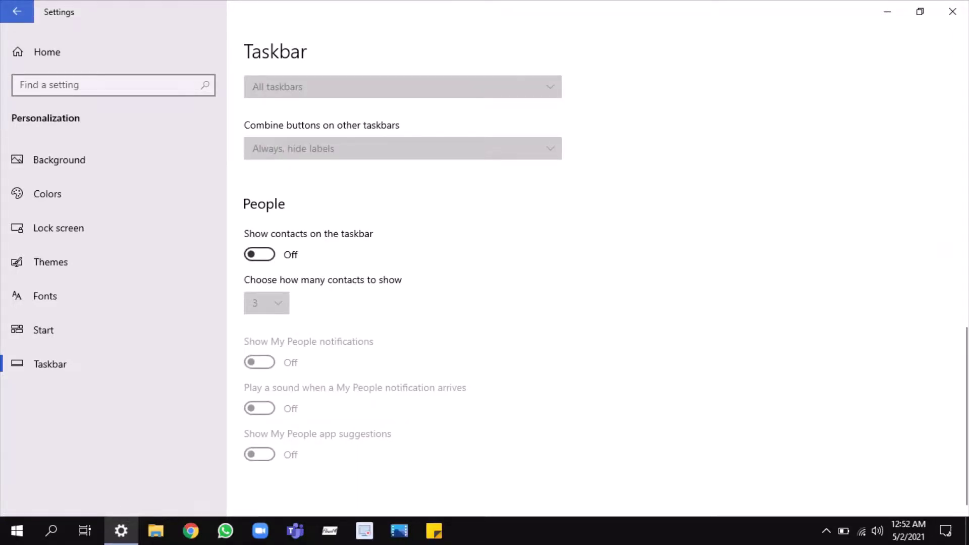
- Leave Personalization for the Apps & features page of Apps, and view the sorting choices for the app list without changing them
{"action": "left_click", "coordinate": [17, 11]}
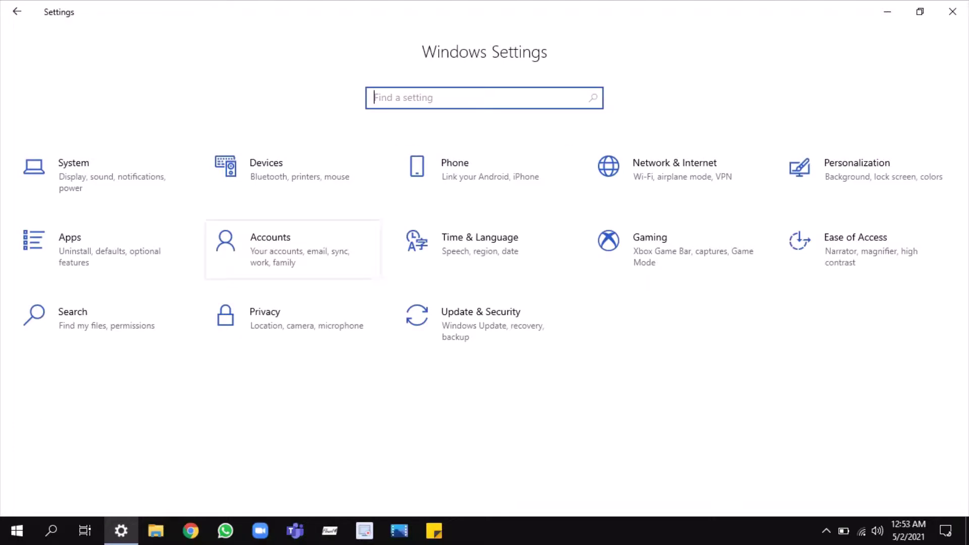
{"action": "left_click", "coordinate": [101, 235]}
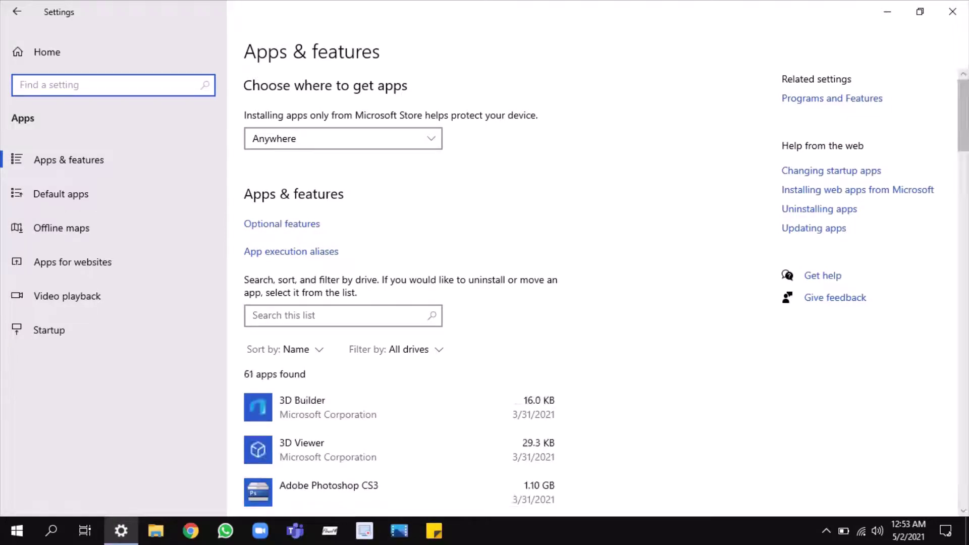
{"action": "left_click", "coordinate": [296, 349]}
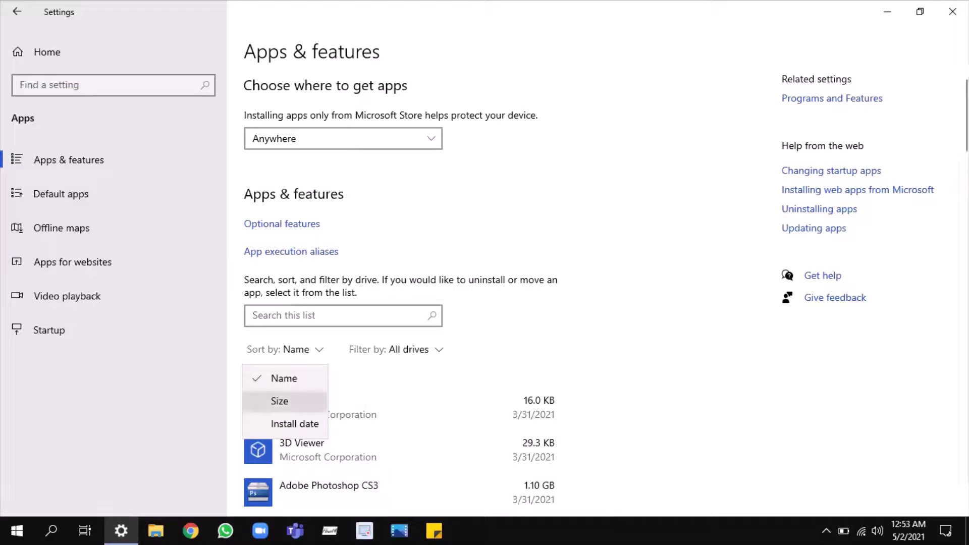
{"action": "key", "text": "Escape"}
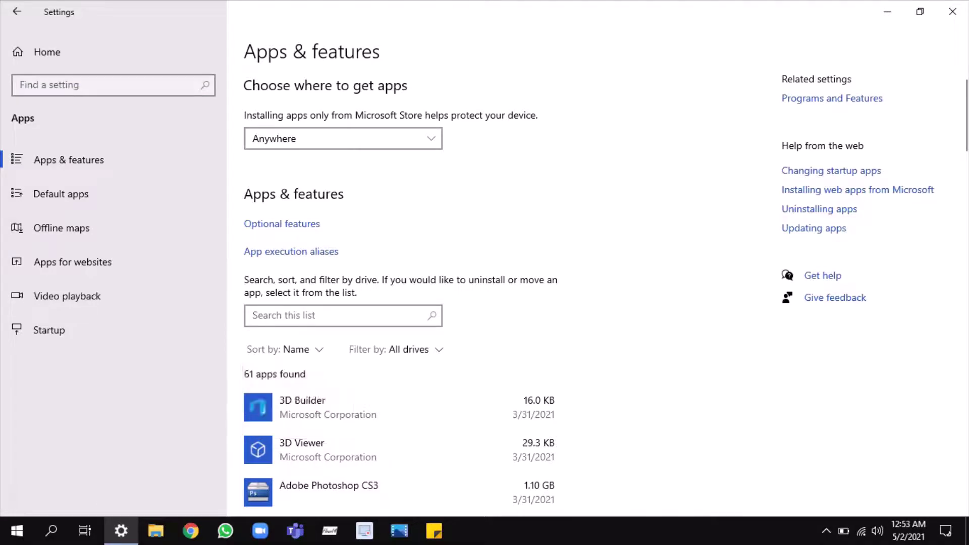
- Look through the installed apps list and expand the Sticky Notes entry to show its Move and Uninstall options
{"action": "scroll", "coordinate": [600, 293], "scroll_direction": "down", "scroll_amount": 20}
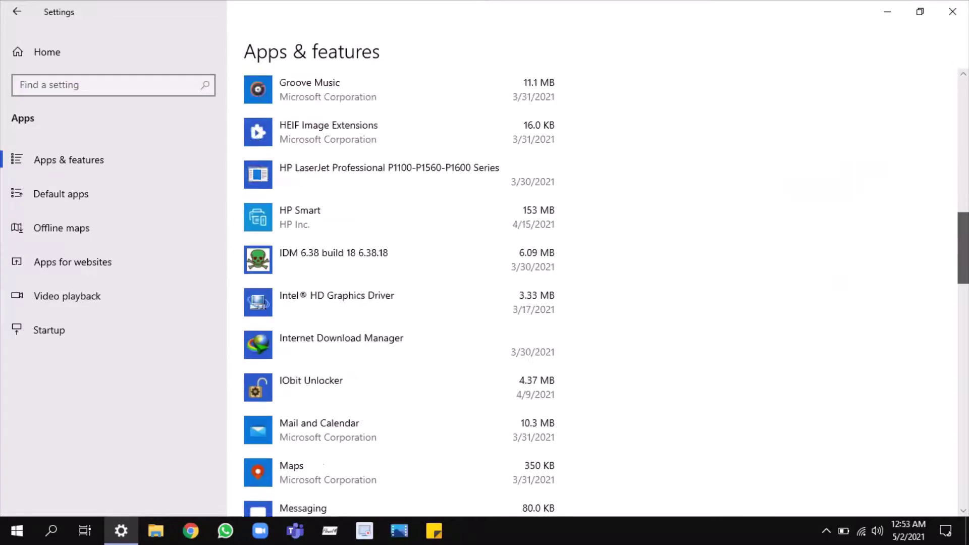
{"action": "scroll", "coordinate": [600, 293], "scroll_direction": "down", "scroll_amount": 8}
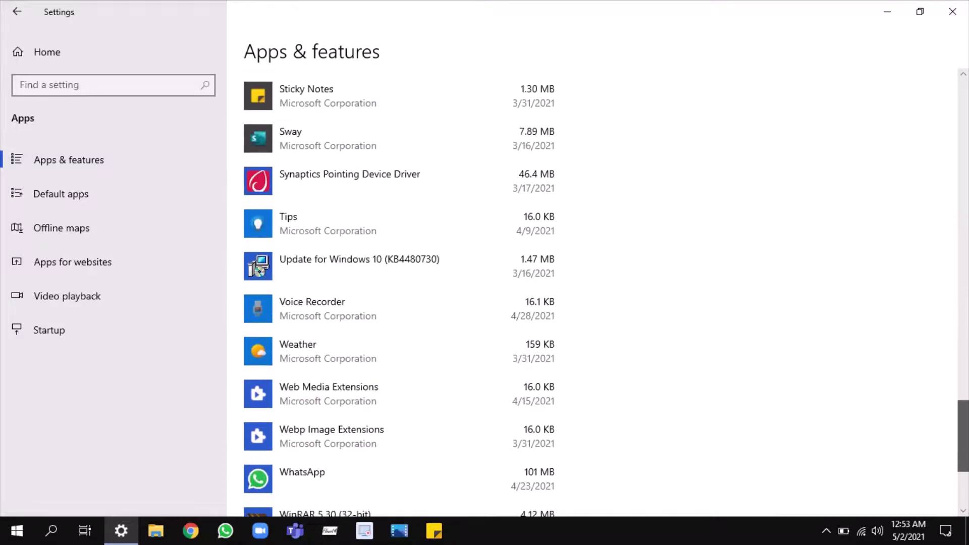
{"action": "scroll", "coordinate": [600, 293], "scroll_direction": "up", "scroll_amount": 10}
{"action": "scroll", "coordinate": [399, 275], "scroll_direction": "down", "scroll_amount": 4}
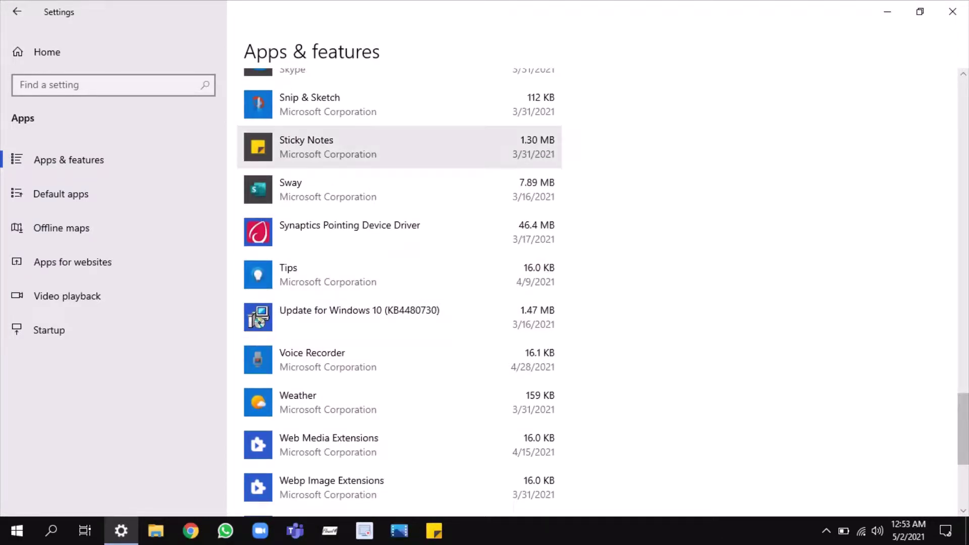
{"action": "left_click", "coordinate": [353, 147]}
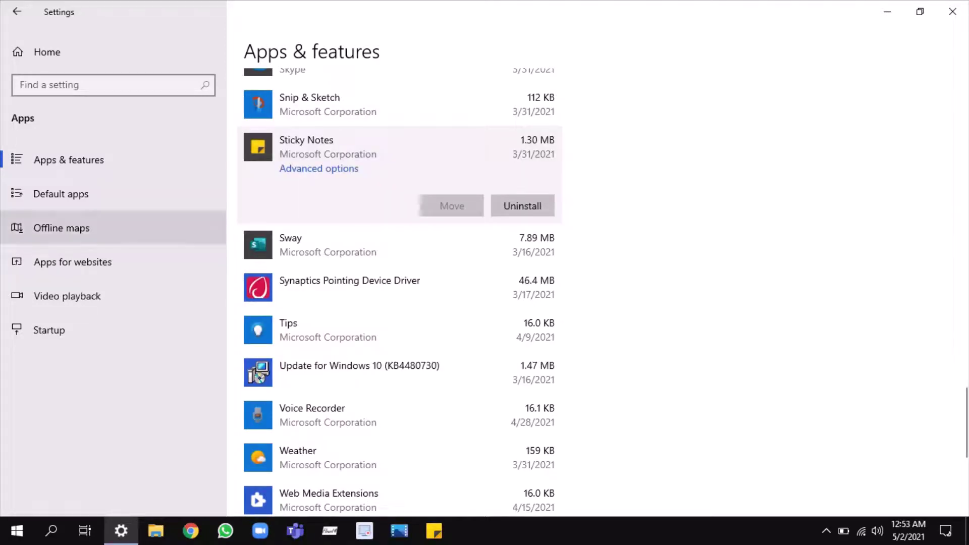
- Review the default app assignments on the Default apps page, and briefly view the Start menu's app list
{"action": "left_click", "coordinate": [60, 194]}
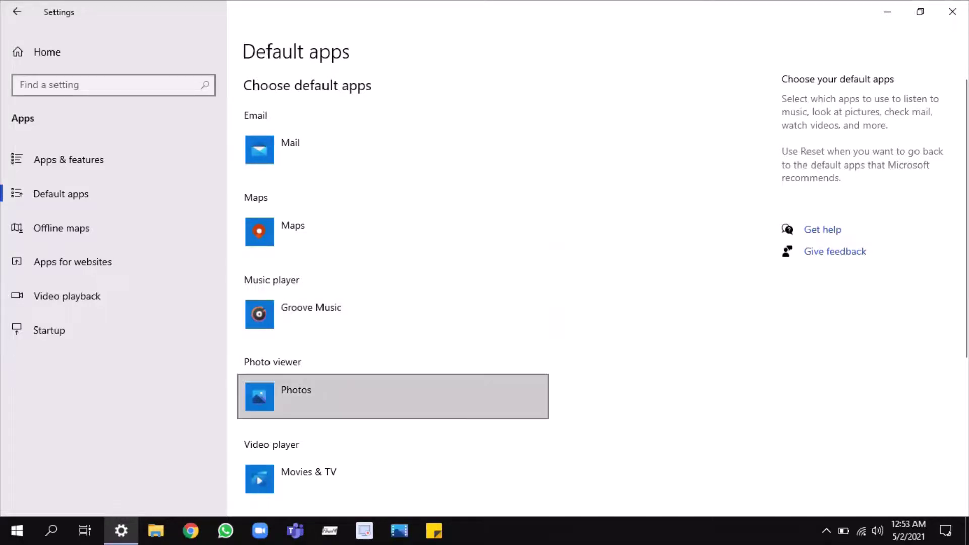
{"action": "scroll", "coordinate": [393, 303], "scroll_direction": "down", "scroll_amount": 3}
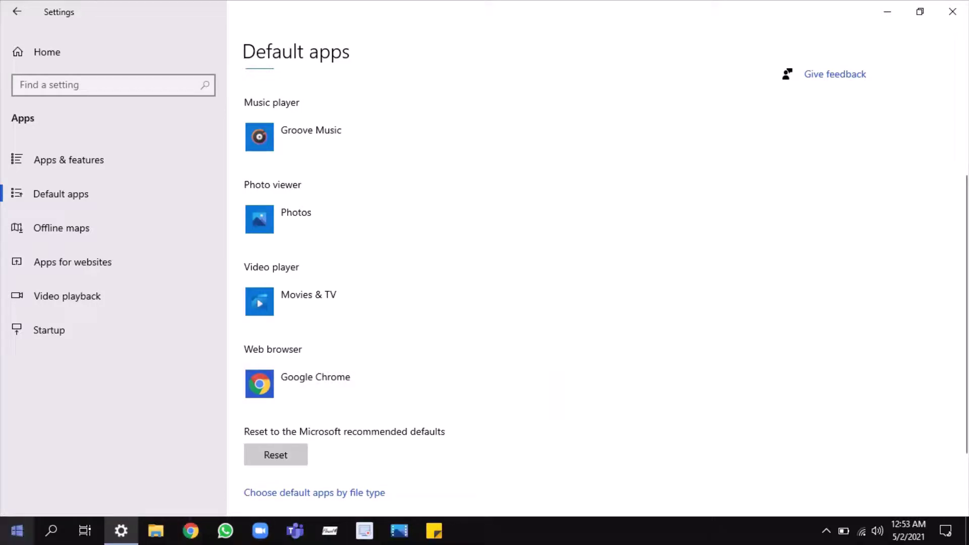
{"action": "left_click", "coordinate": [16, 530]}
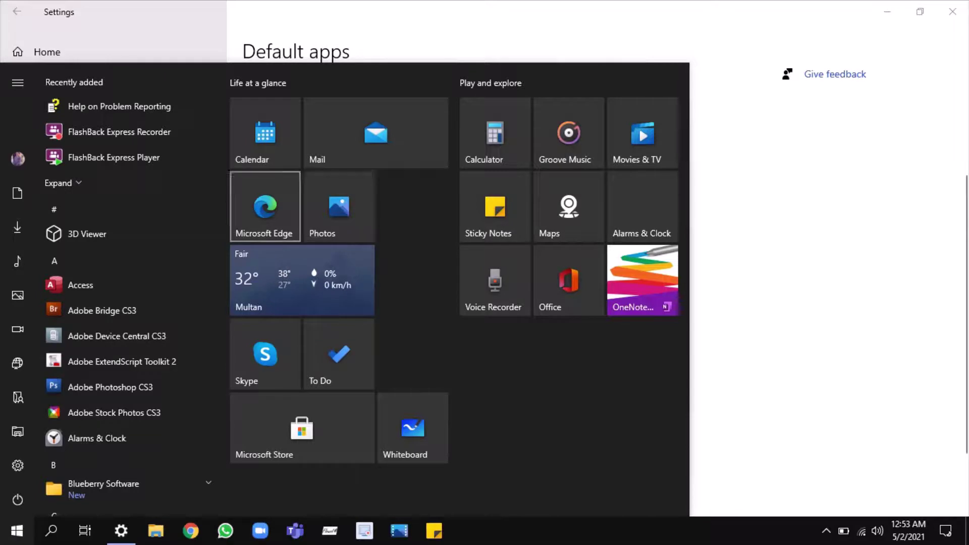
{"action": "key", "text": "super"}
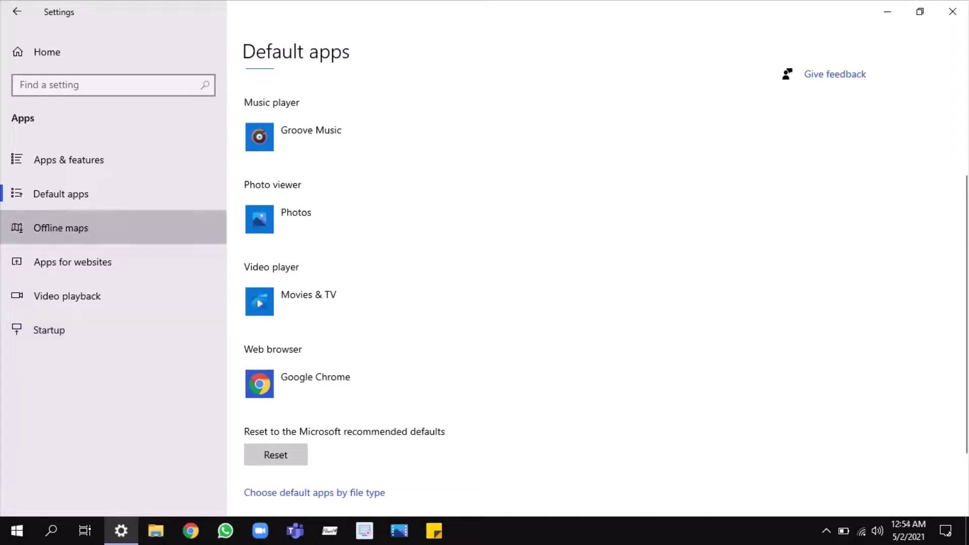
- View the Offline maps page, and examine which apps are associated with websites on the Apps for websites page
{"action": "left_click", "coordinate": [61, 227]}
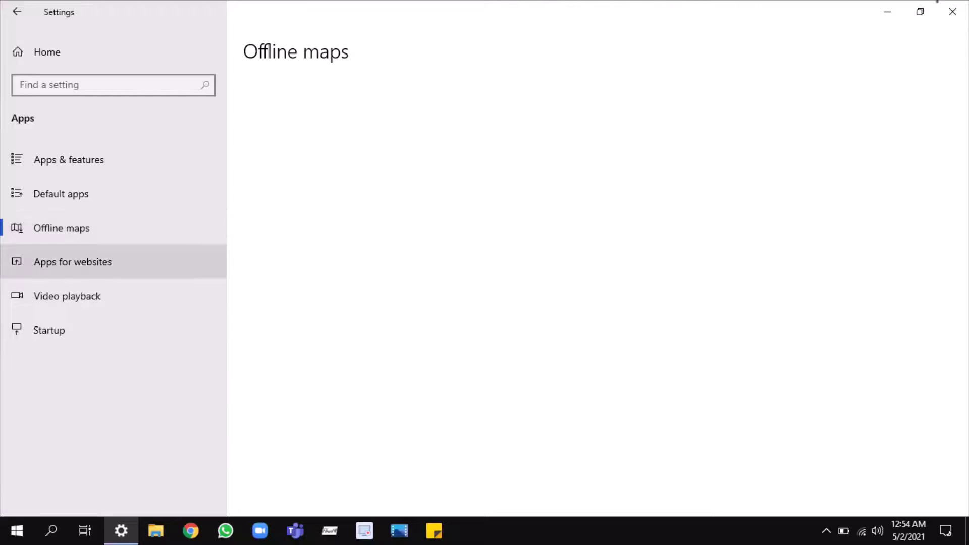
{"action": "left_click", "coordinate": [73, 261]}
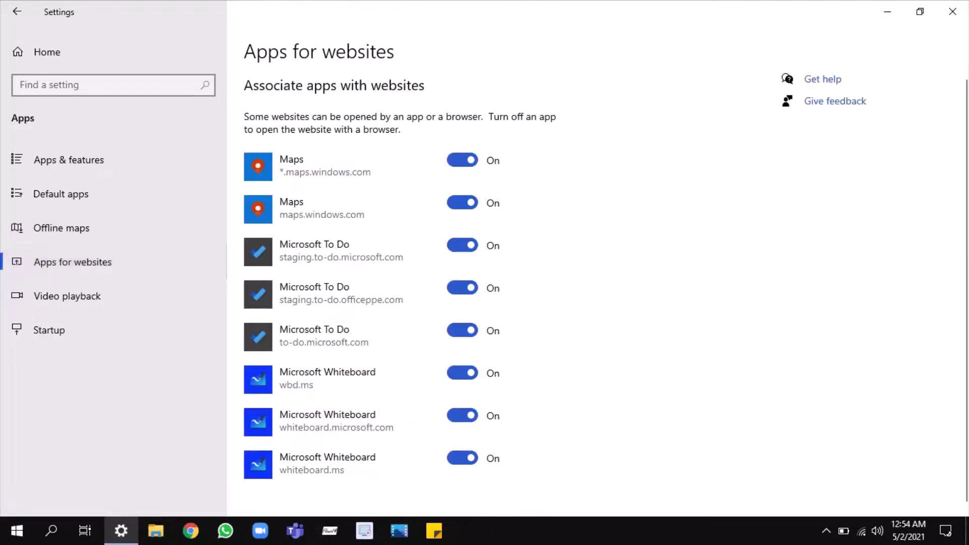
{"action": "scroll", "coordinate": [598, 272], "scroll_direction": "down", "scroll_amount": 1}
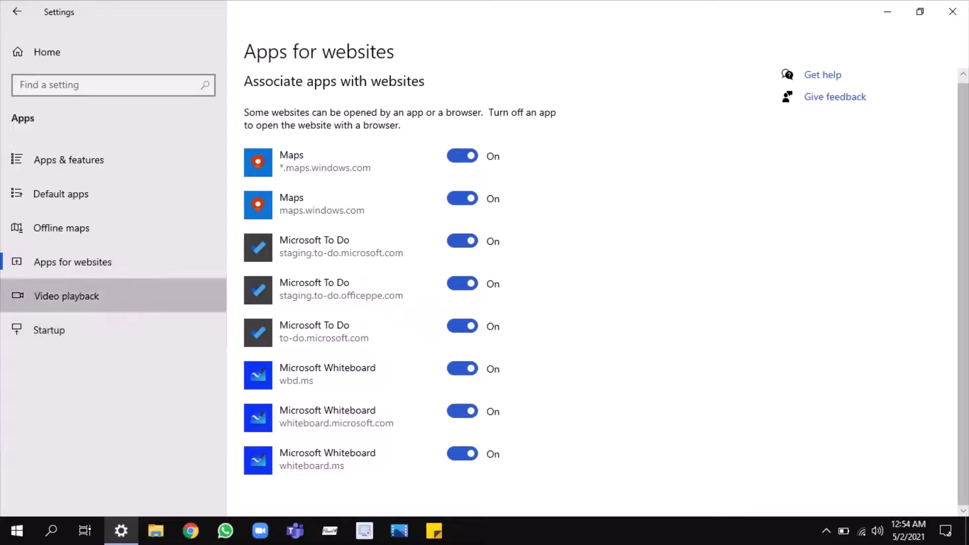
- On the Video playback page, turn on automatic video processing for enhancement
{"action": "left_click", "coordinate": [66, 296]}
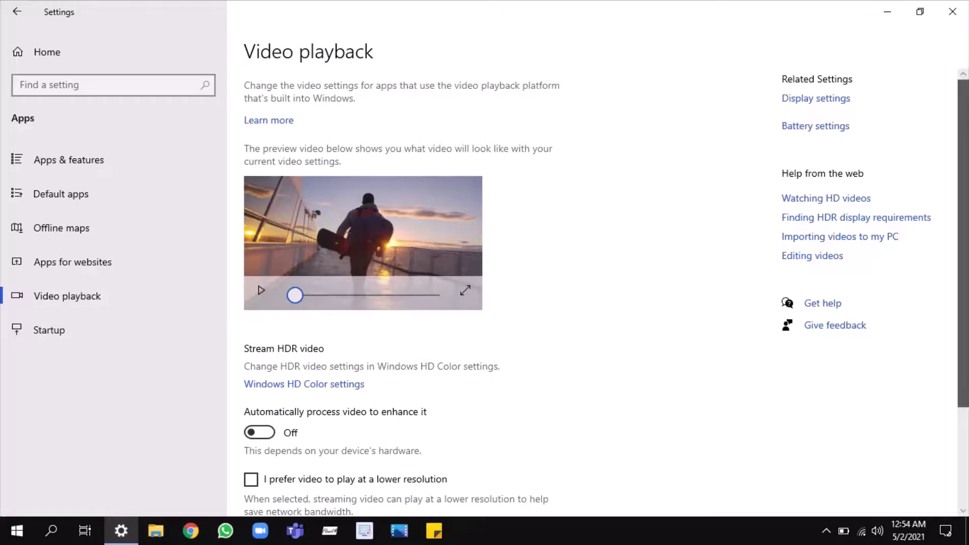
{"action": "scroll", "coordinate": [605, 292], "scroll_direction": "down", "scroll_amount": 1}
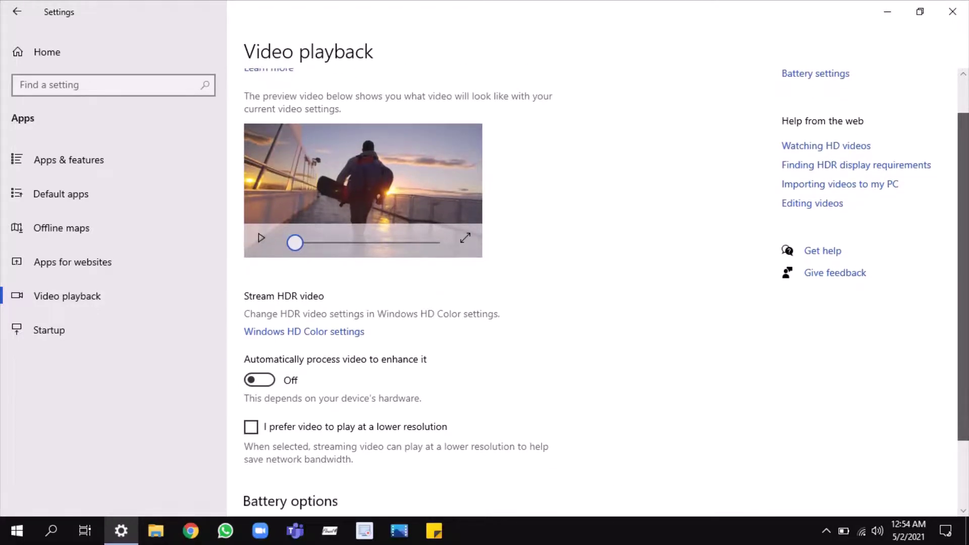
{"action": "left_click", "coordinate": [259, 380]}
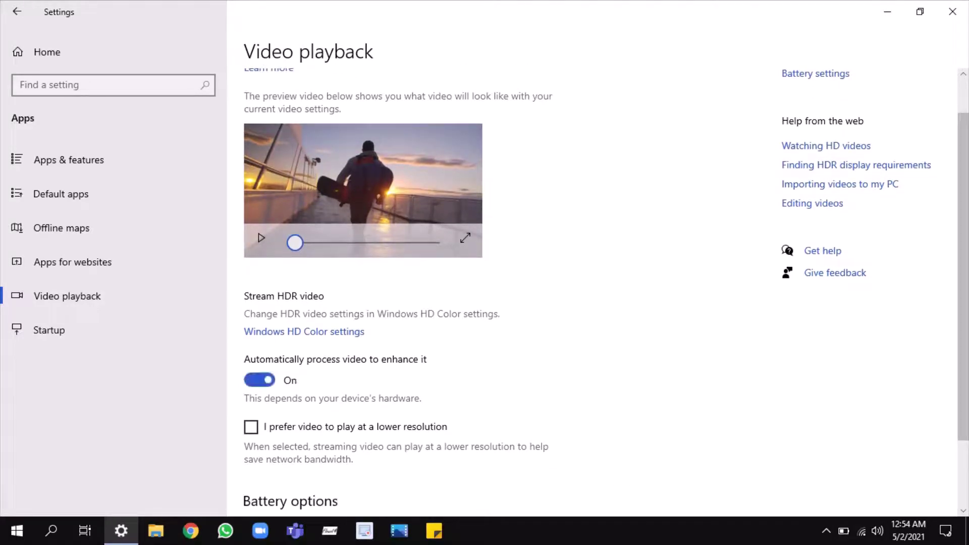
{"action": "scroll", "coordinate": [606, 293], "scroll_direction": "down", "scroll_amount": 2}
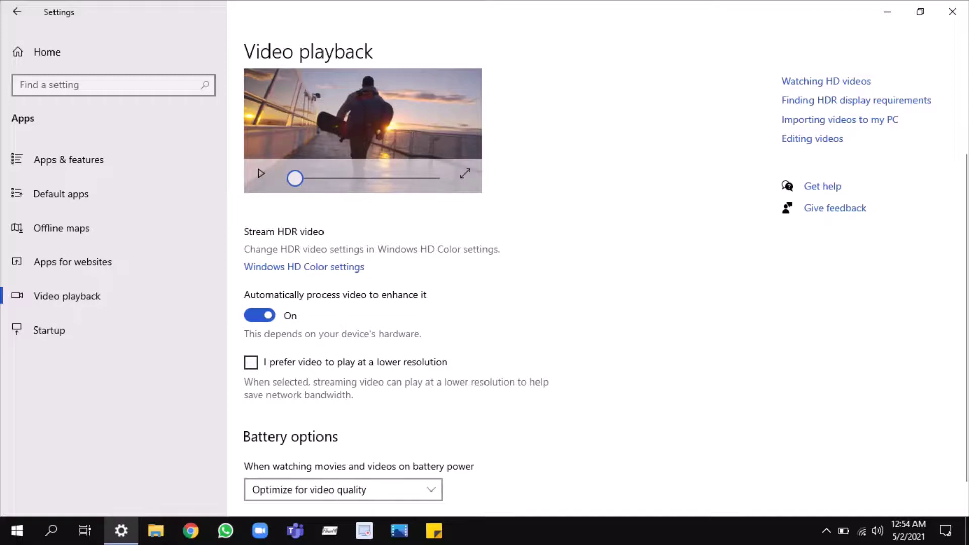
- View the battery options for watching movies and videos, keeping Optimize for video quality selected
{"action": "scroll", "coordinate": [605, 288], "scroll_direction": "down", "scroll_amount": 1}
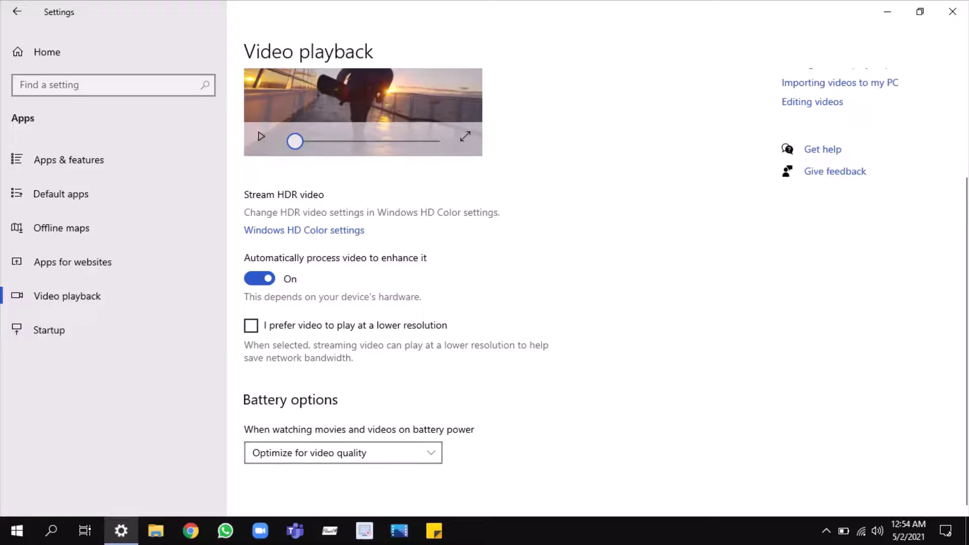
{"action": "left_click", "coordinate": [343, 453]}
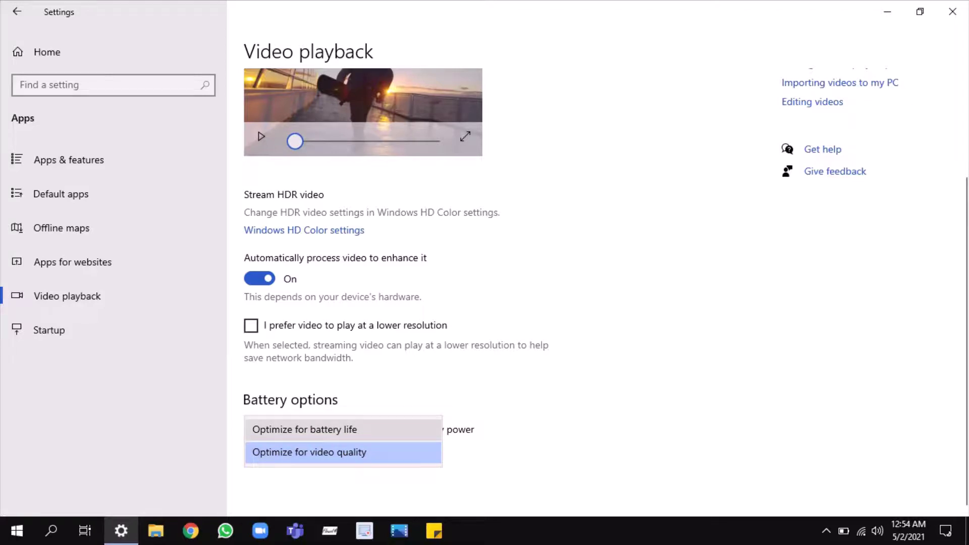
{"action": "left_click", "coordinate": [343, 453]}
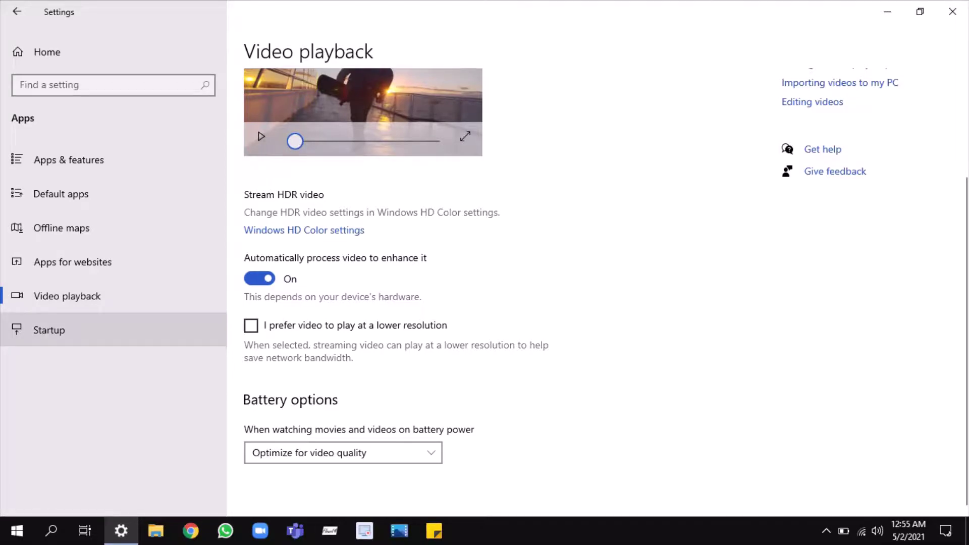
- Open the Startup page and review which apps are set to start at login
{"action": "left_click", "coordinate": [49, 330]}
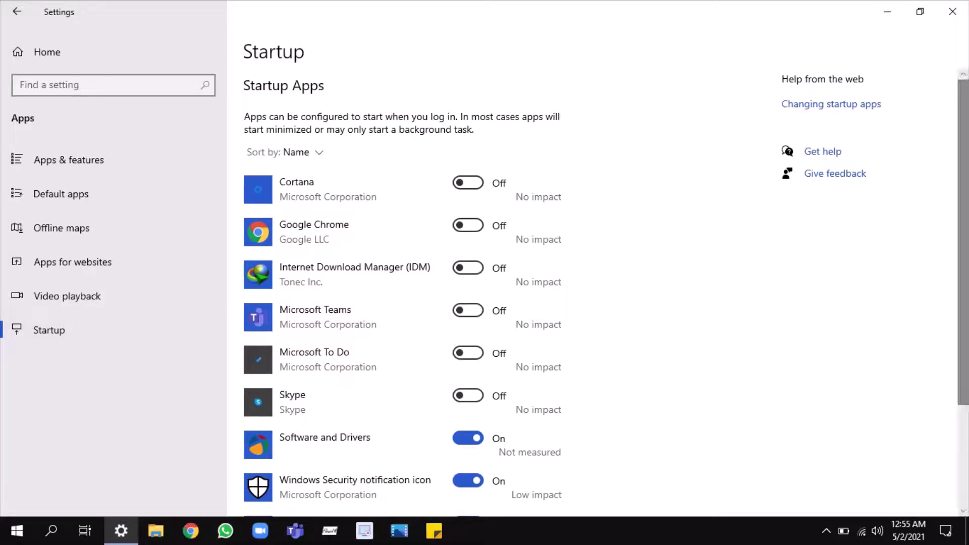
{"action": "scroll", "coordinate": [605, 290], "scroll_direction": "down", "scroll_amount": 5}
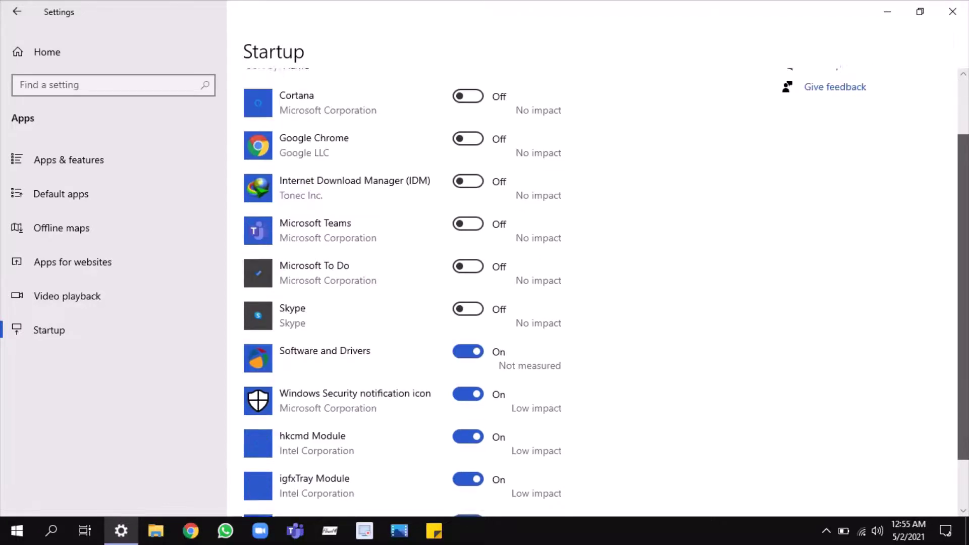
{"action": "scroll", "coordinate": [606, 290], "scroll_direction": "up", "scroll_amount": 5}
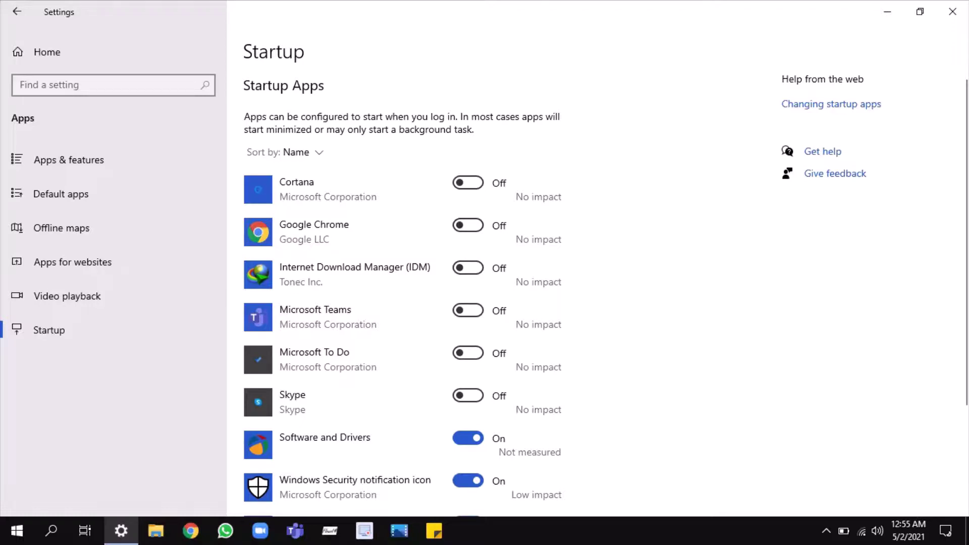
- Check the remaining startup apps, and view the Accounts pages from Your info through Access work or school
{"action": "scroll", "coordinate": [467, 192], "scroll_direction": "down", "scroll_amount": 3}
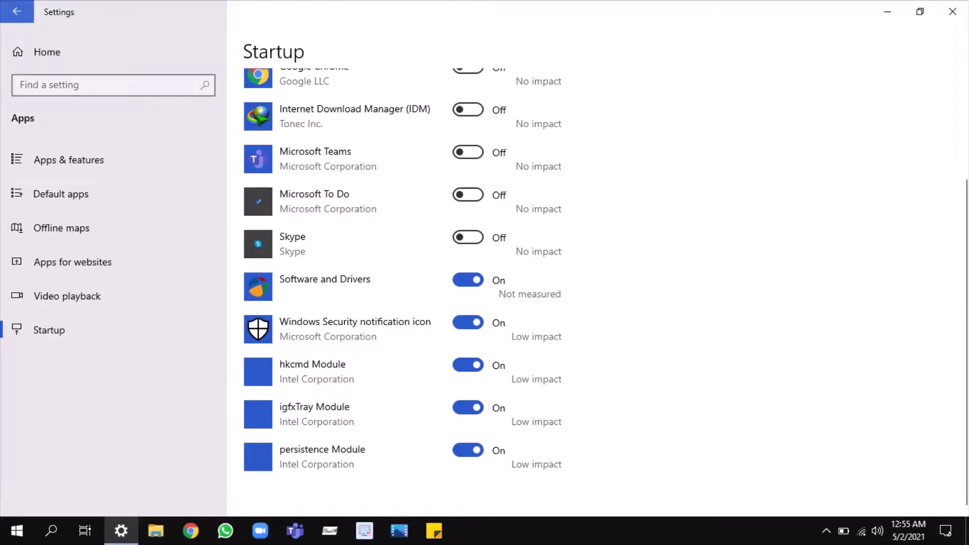
{"action": "left_click", "coordinate": [17, 11]}
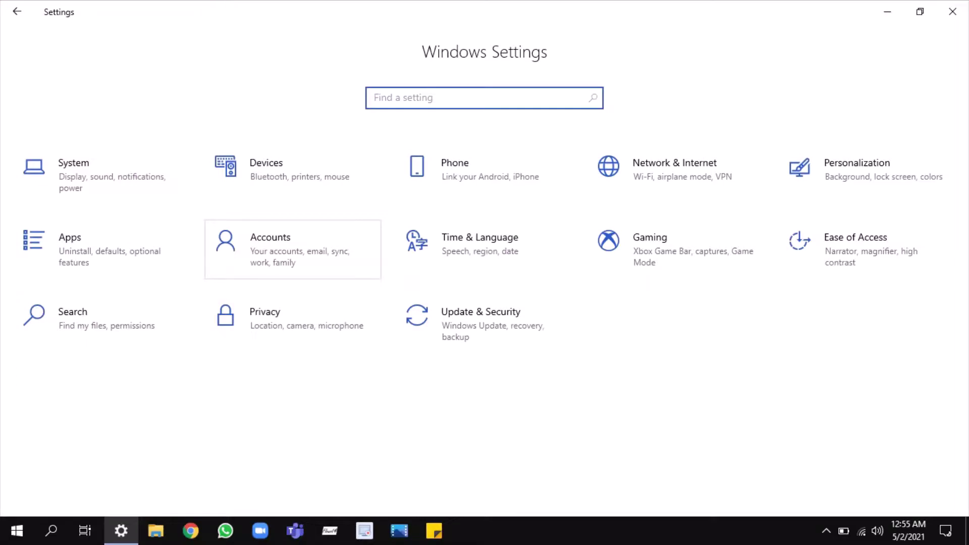
{"action": "left_click", "coordinate": [293, 250]}
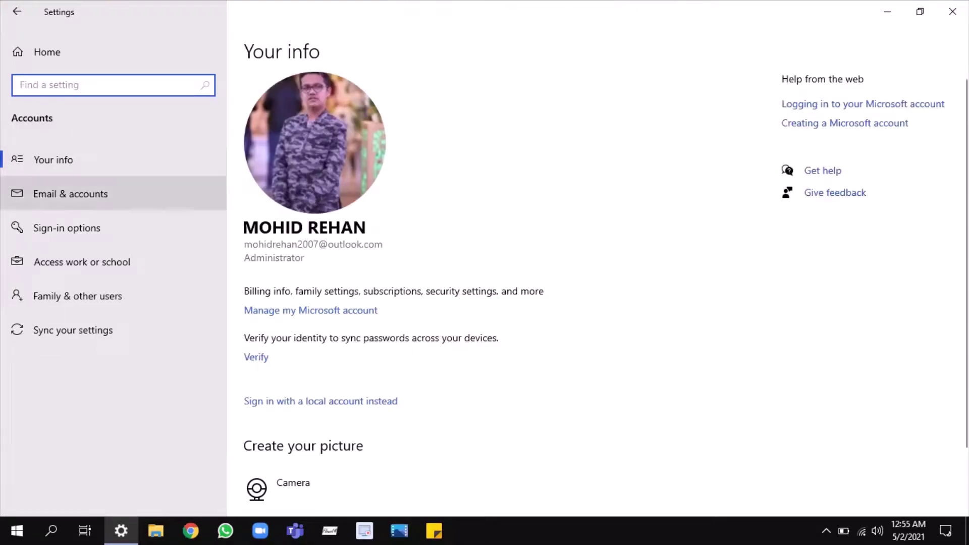
{"action": "left_click", "coordinate": [70, 194]}
{"action": "left_click", "coordinate": [67, 227]}
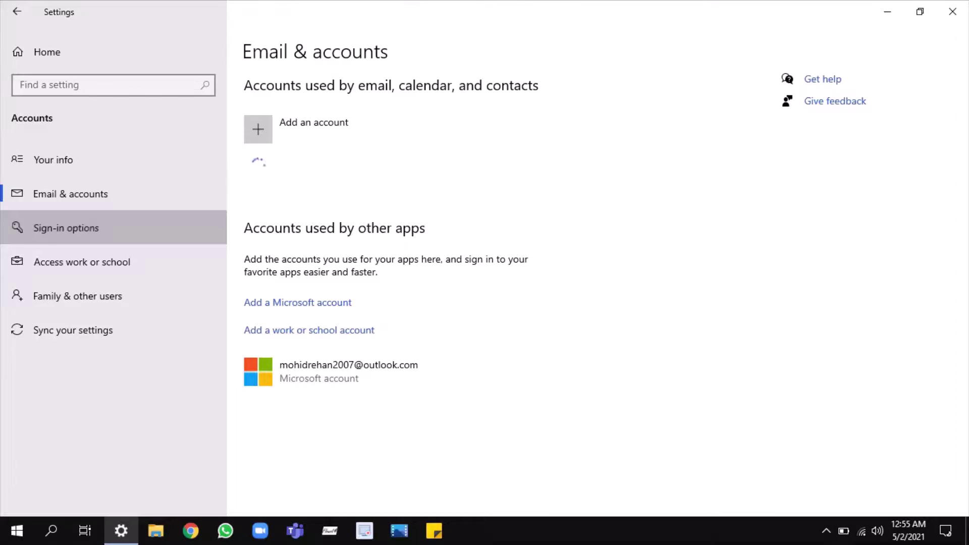
{"action": "left_click", "coordinate": [82, 261]}
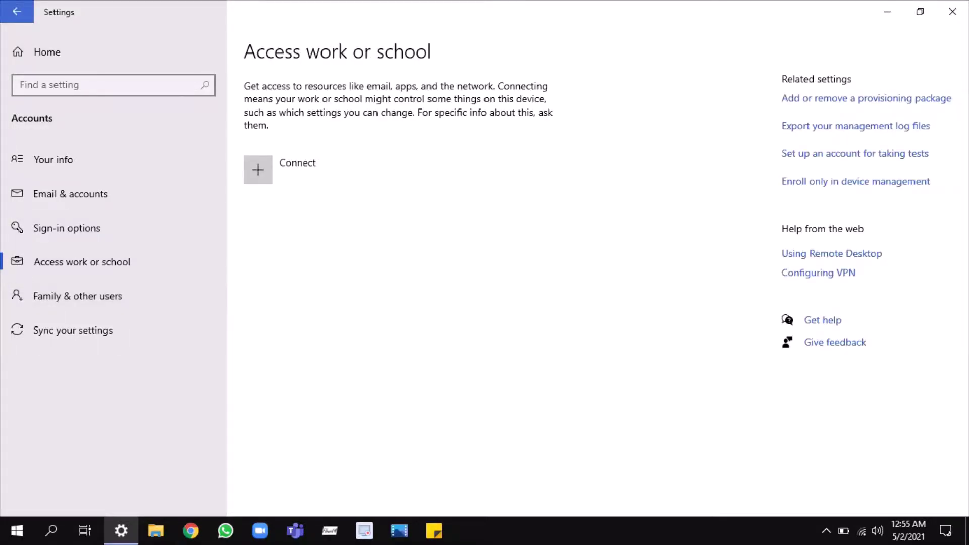
- Open the Time & Language section and review the Date & time and Region pages
{"action": "left_click", "coordinate": [16, 12]}
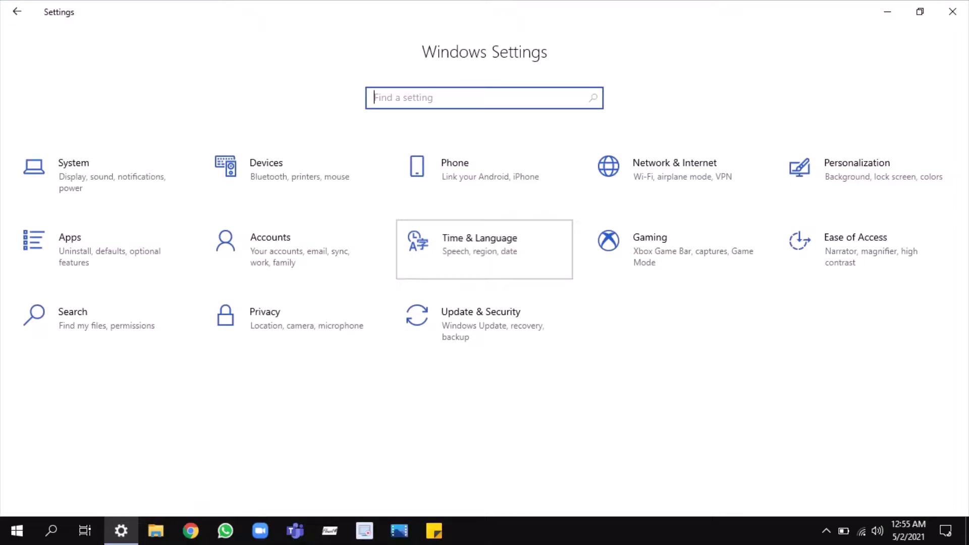
{"action": "left_click", "coordinate": [479, 245]}
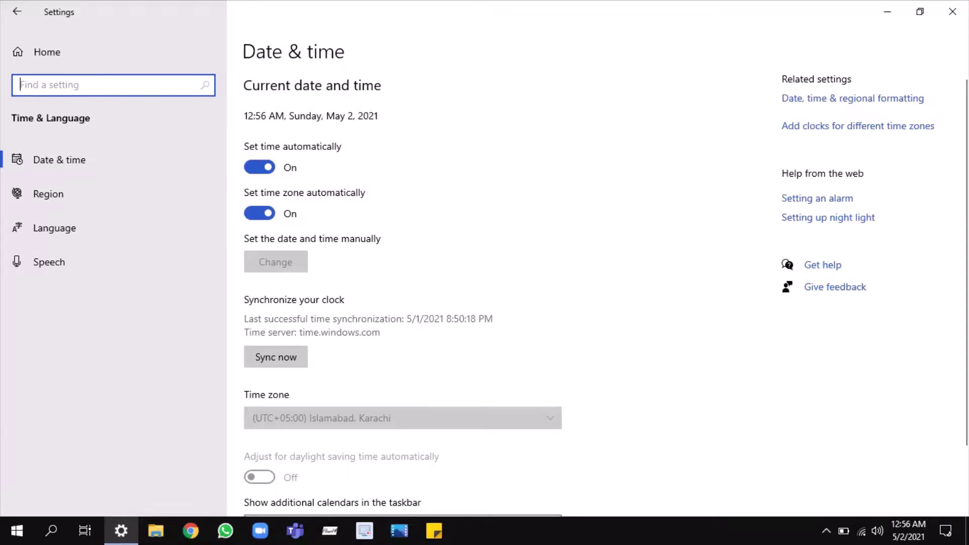
{"action": "scroll", "coordinate": [596, 283], "scroll_direction": "down", "scroll_amount": 3}
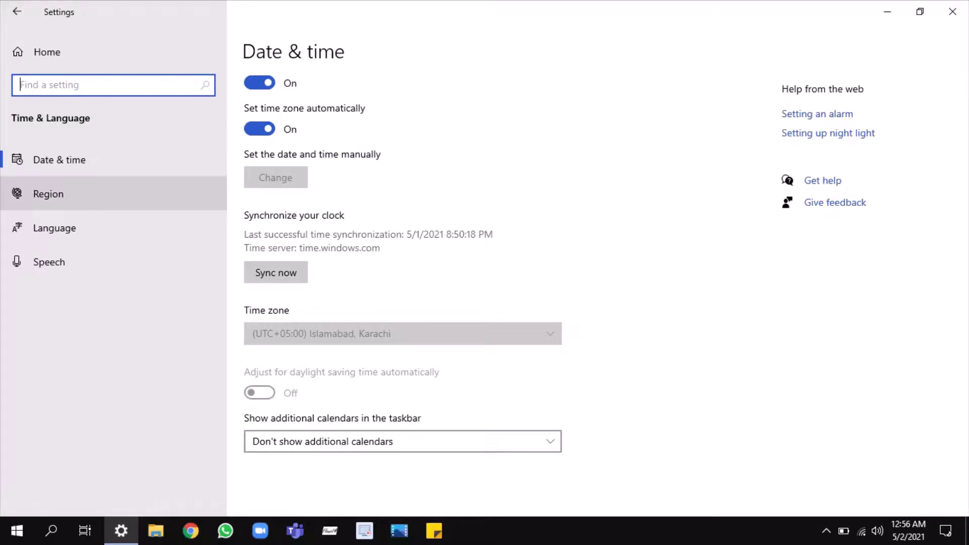
{"action": "left_click", "coordinate": [48, 194]}
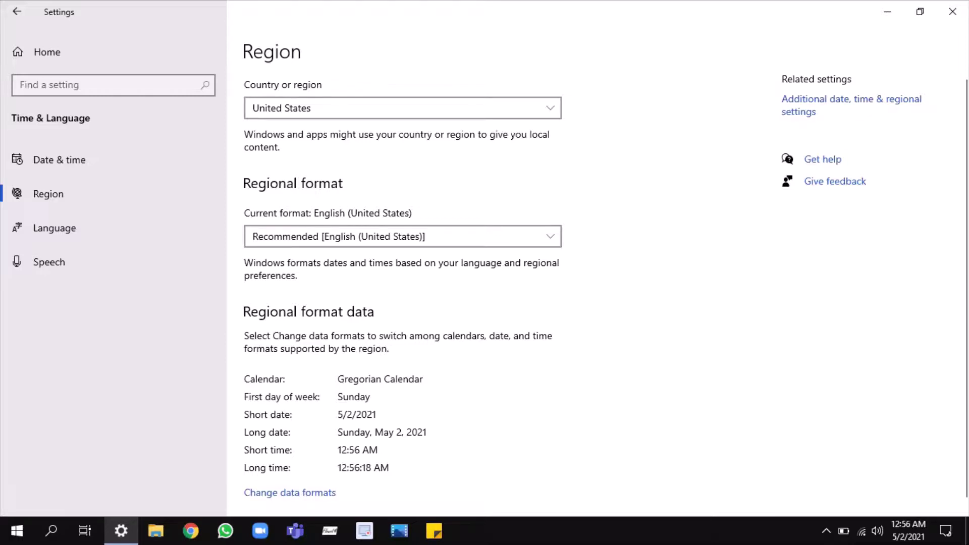
- Review the Language page and the Speech page, including its microphone and voice options
{"action": "left_click", "coordinate": [54, 228]}
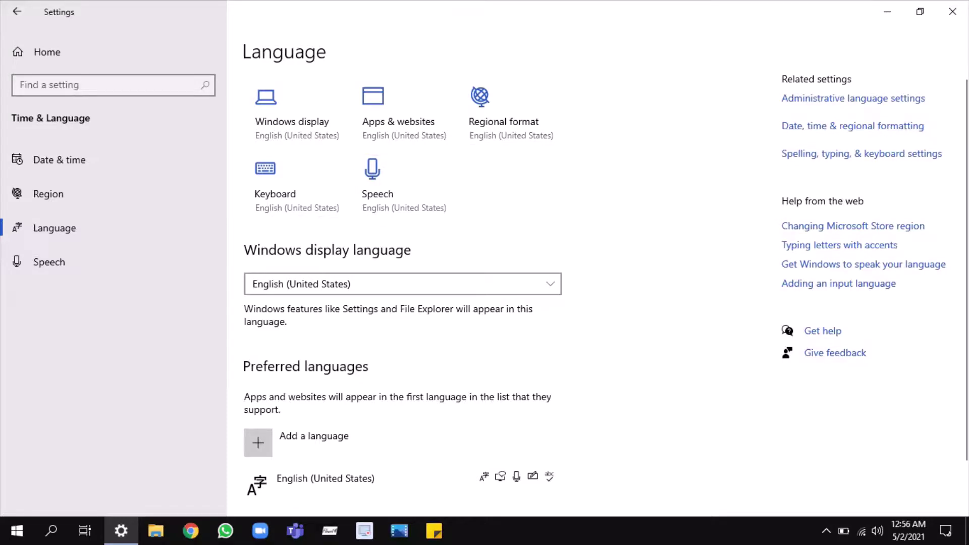
{"action": "scroll", "coordinate": [605, 288], "scroll_direction": "down", "scroll_amount": 2}
{"action": "scroll", "coordinate": [606, 288], "scroll_direction": "up", "scroll_amount": 2}
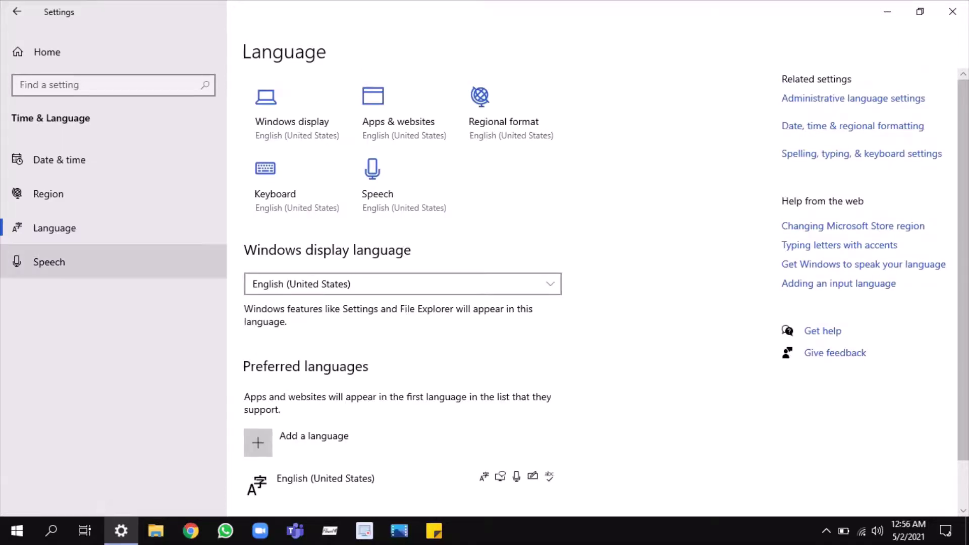
{"action": "left_click", "coordinate": [48, 261]}
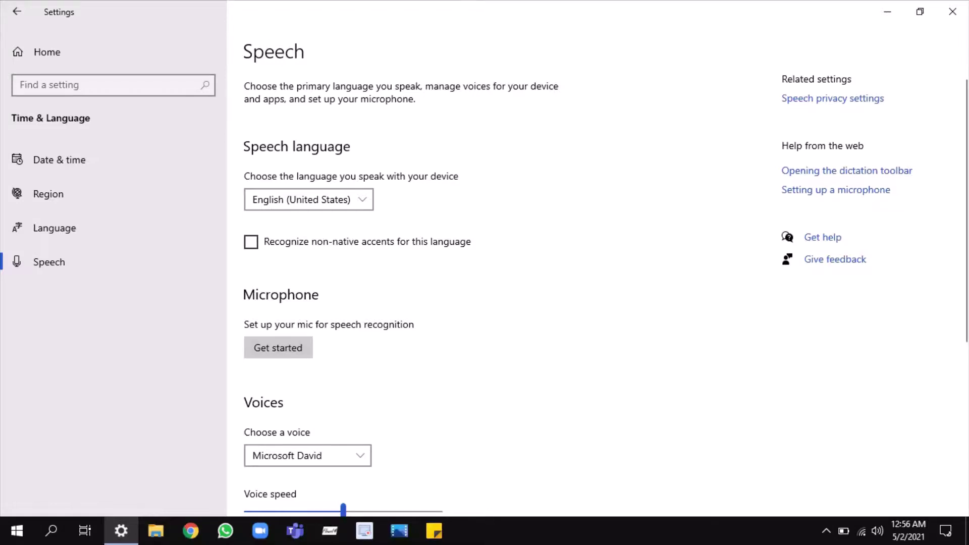
{"action": "scroll", "coordinate": [596, 293], "scroll_direction": "down", "scroll_amount": 2}
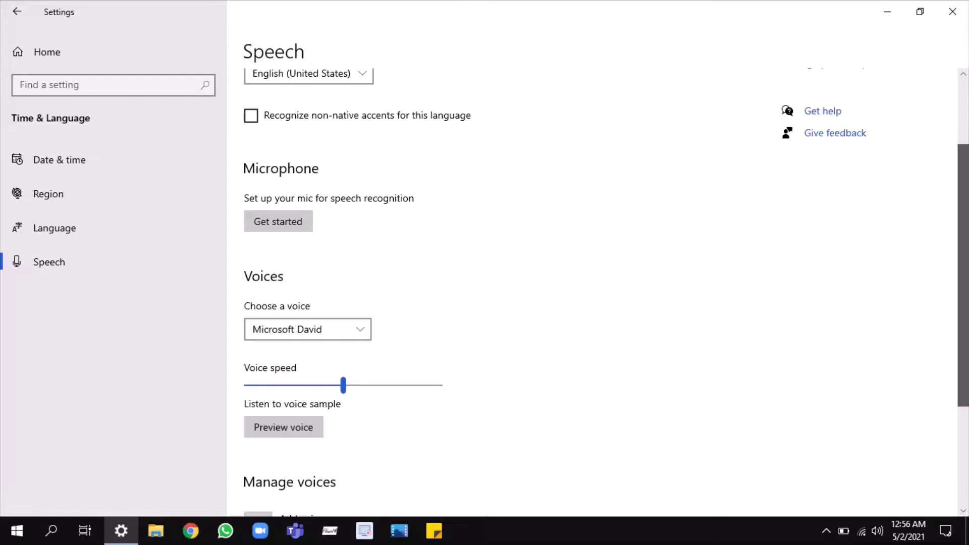
{"action": "scroll", "coordinate": [595, 293], "scroll_direction": "down", "scroll_amount": 1}
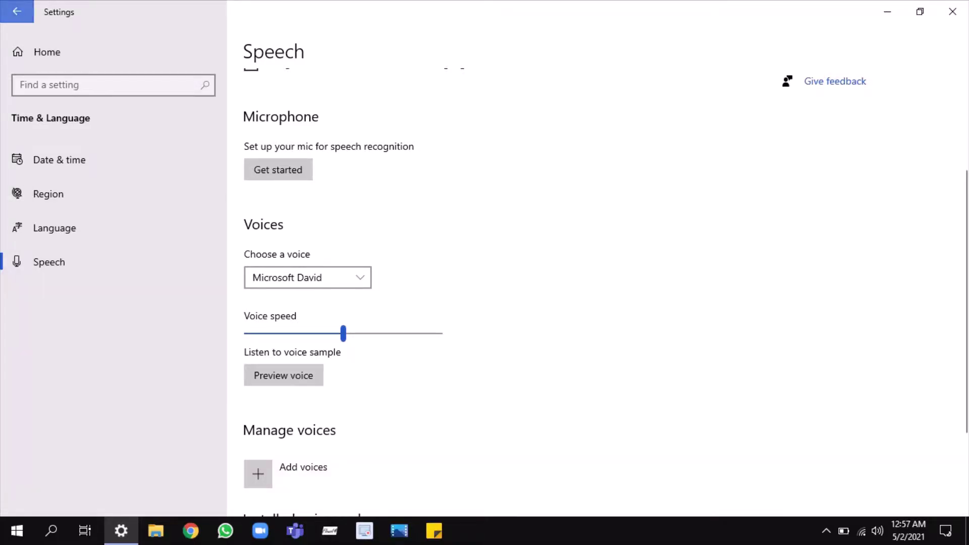
- Open the Gaming section and view the Xbox Game Bar, Captures, Game Mode and Xbox Networking pages
{"action": "left_click", "coordinate": [17, 12]}
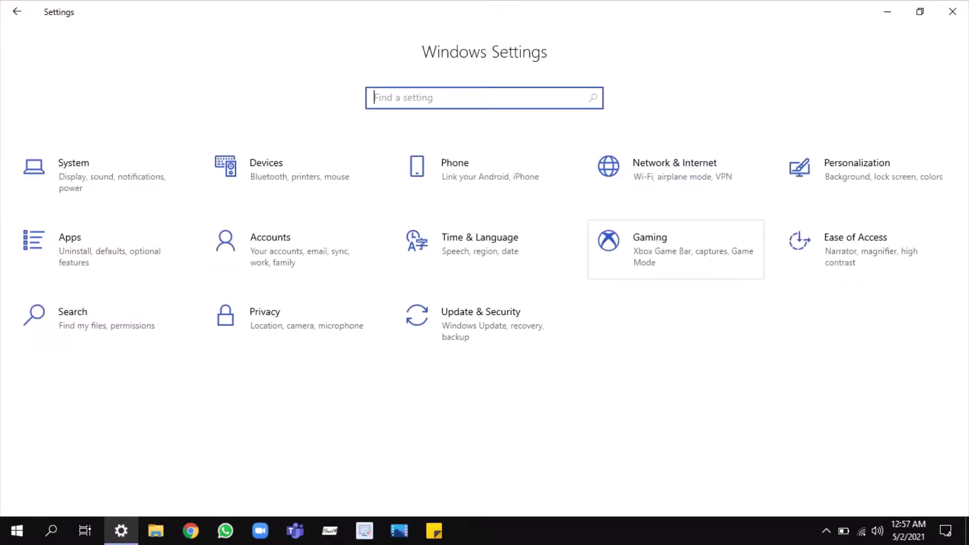
{"action": "left_click", "coordinate": [676, 249]}
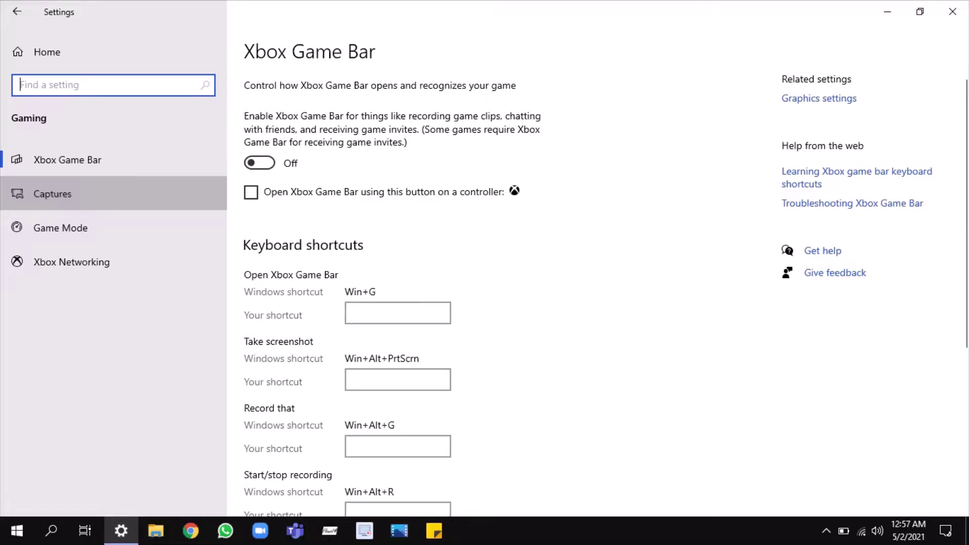
{"action": "left_click", "coordinate": [53, 194]}
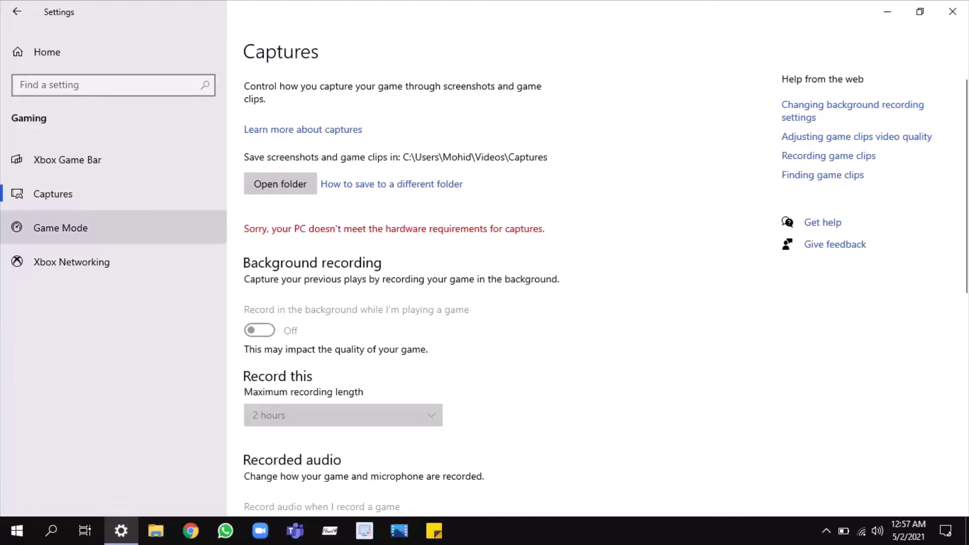
{"action": "left_click", "coordinate": [60, 227]}
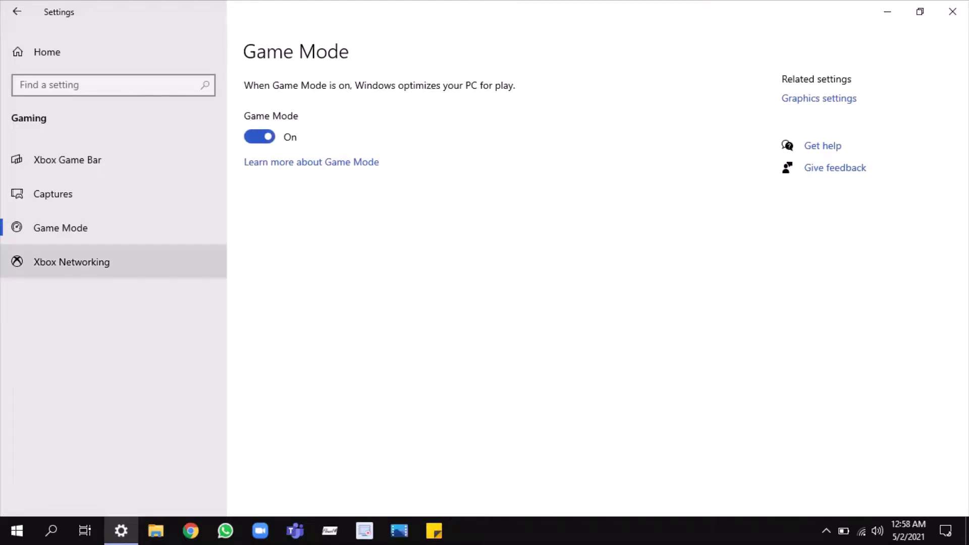
{"action": "left_click", "coordinate": [71, 261]}
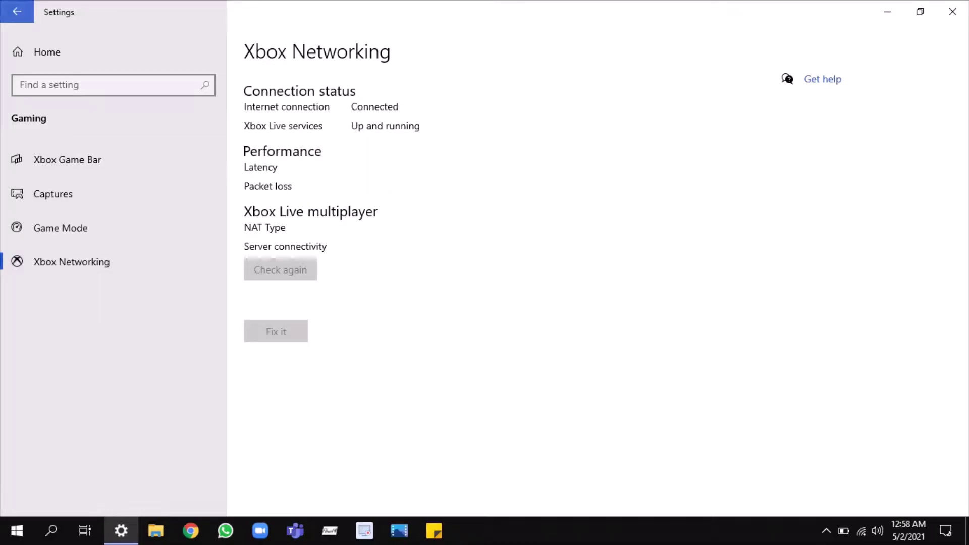
- Open the Ease of Access section and review the Display page's text size, scaling, brightness and simplification options
{"action": "left_click", "coordinate": [17, 11]}
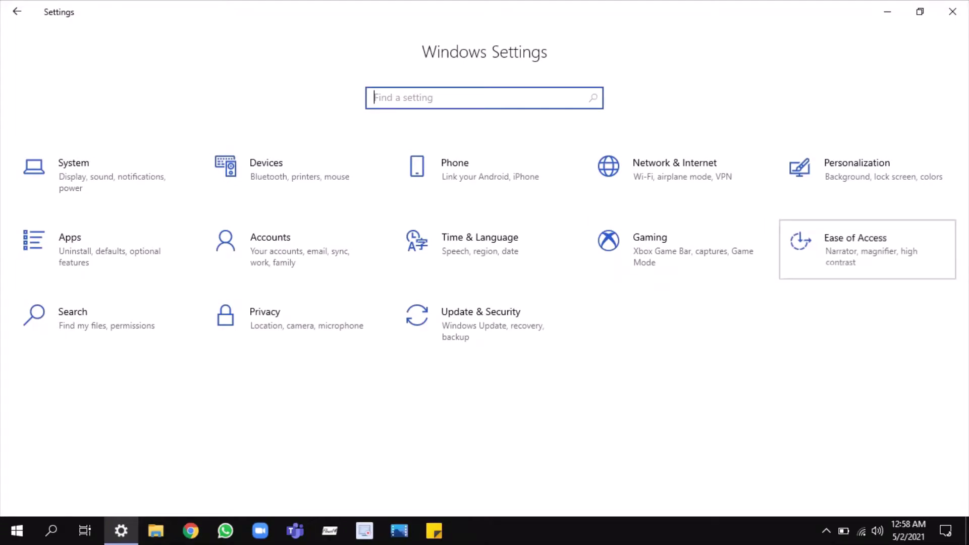
{"action": "left_click", "coordinate": [854, 243]}
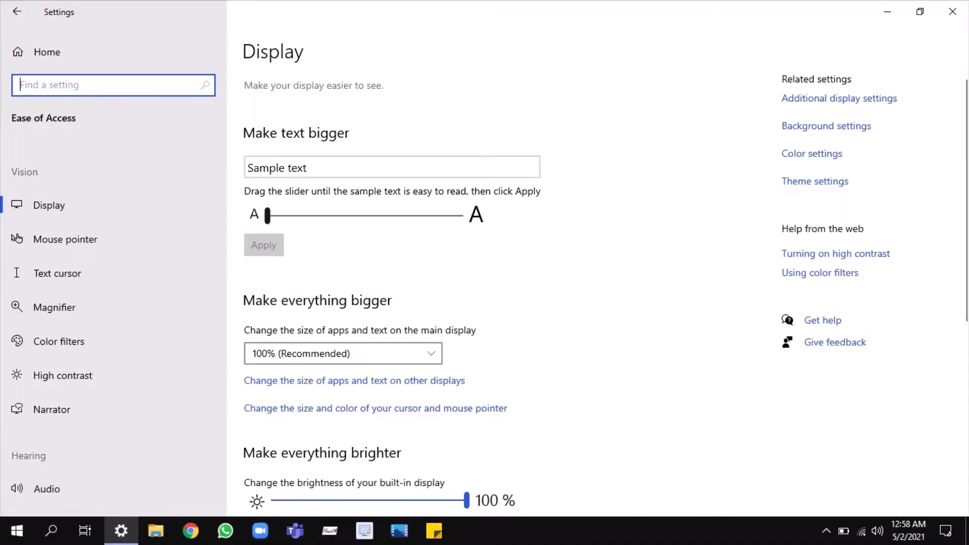
{"action": "left_click", "coordinate": [267, 216]}
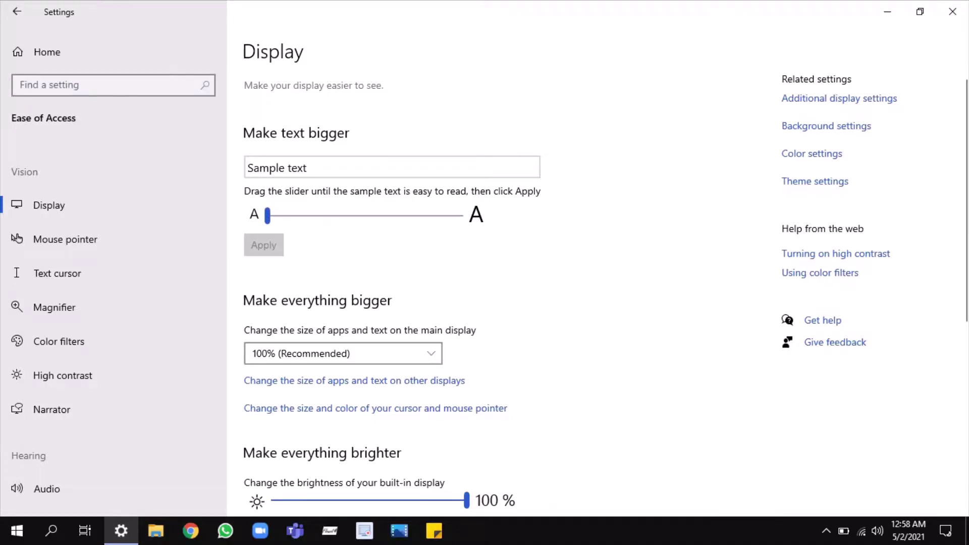
{"action": "left_click_drag", "start_coordinate": [963, 201], "coordinate": [962, 378]}
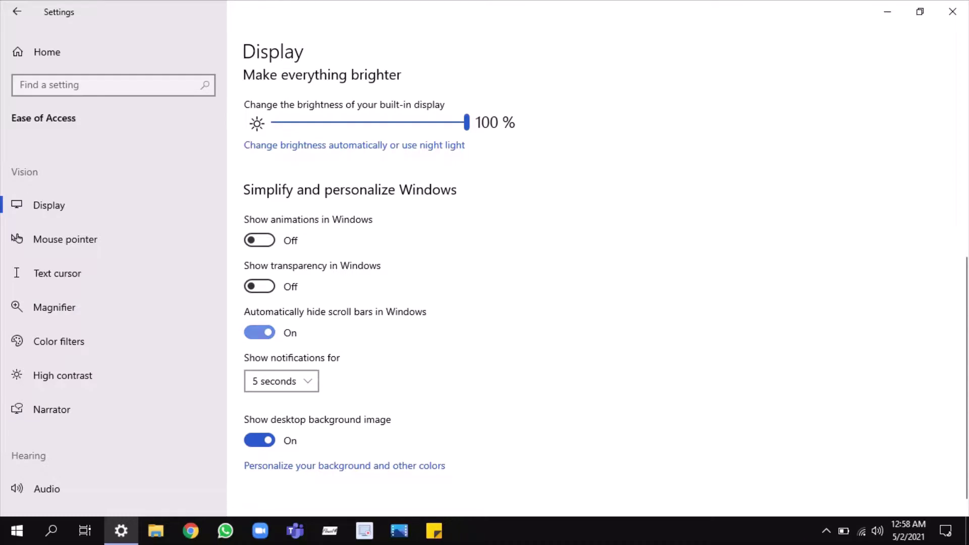
- Turn off automatic hiding of scroll bars in Windows, check the scroll bars, and turn the option on again
{"action": "left_click", "coordinate": [259, 332]}
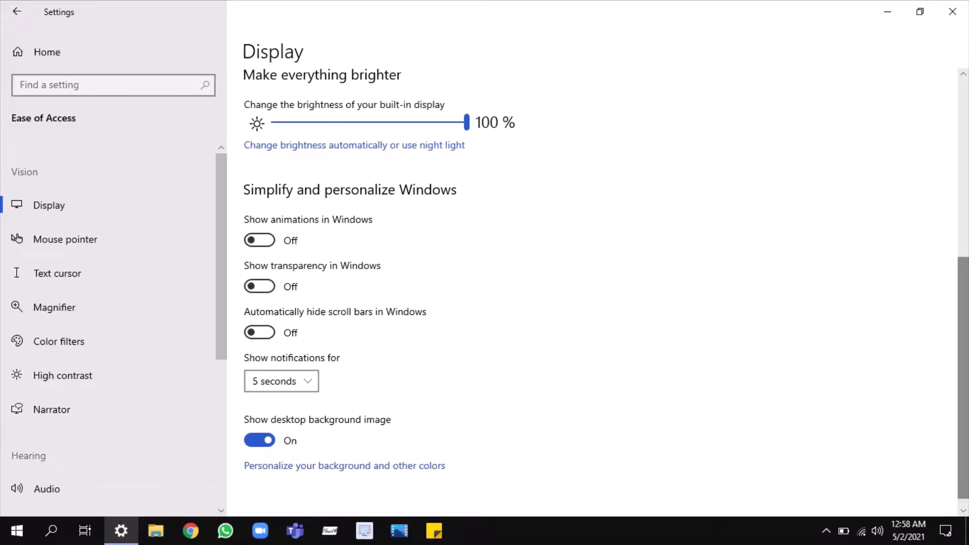
{"action": "scroll", "coordinate": [605, 287], "scroll_direction": "down", "scroll_amount": 1}
{"action": "scroll", "coordinate": [606, 287], "scroll_direction": "up", "scroll_amount": 2}
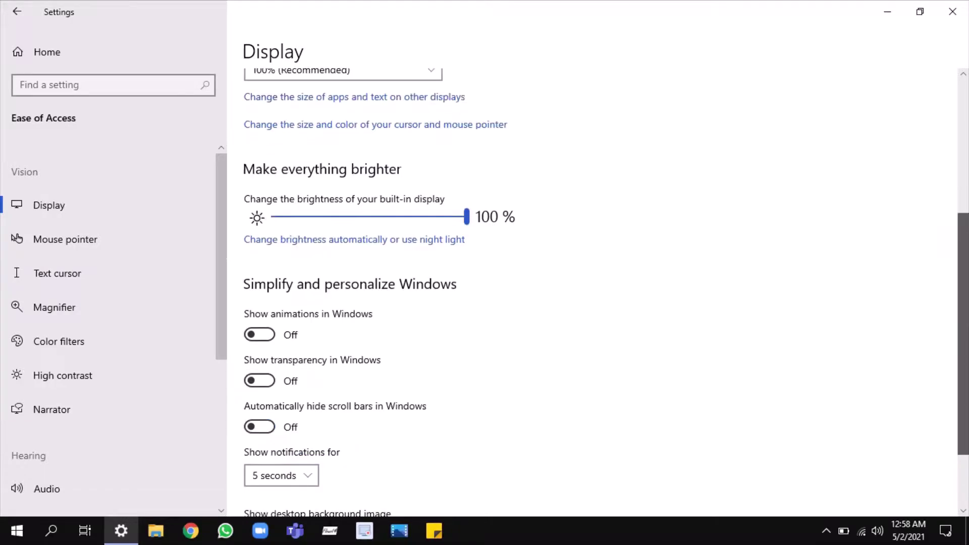
{"action": "scroll", "coordinate": [606, 287], "scroll_direction": "down", "scroll_amount": 2}
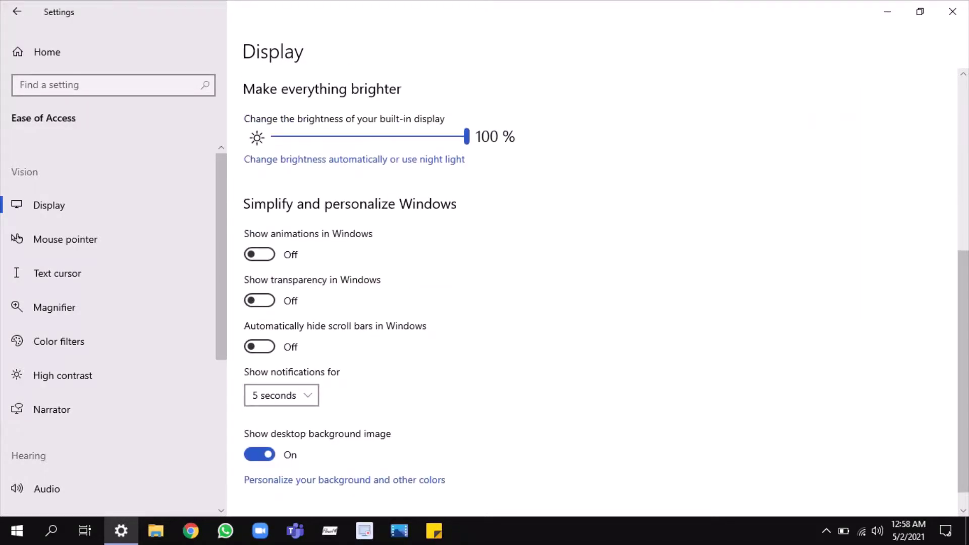
{"action": "left_click", "coordinate": [260, 347]}
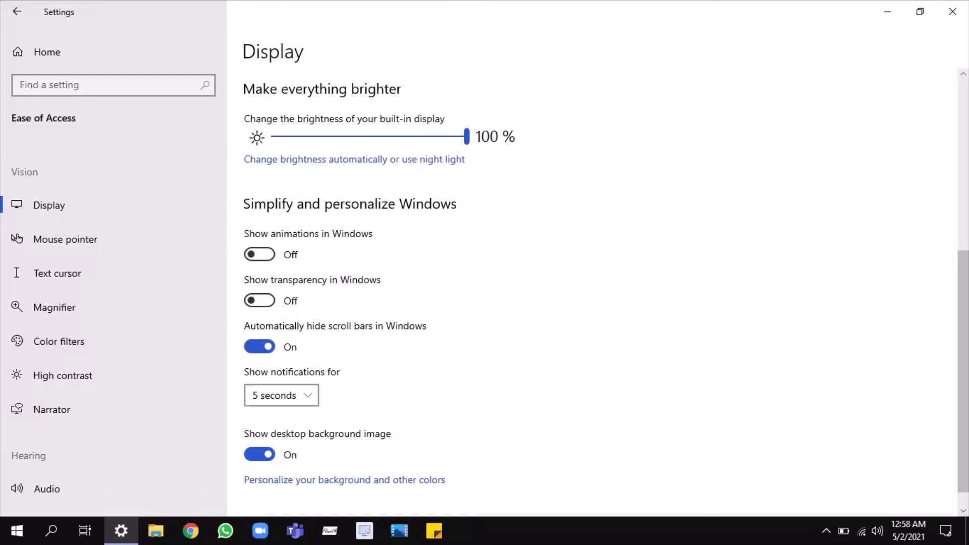
- View the available durations for showing notifications, keeping 5 seconds selected
{"action": "scroll", "coordinate": [605, 288], "scroll_direction": "down", "scroll_amount": 1}
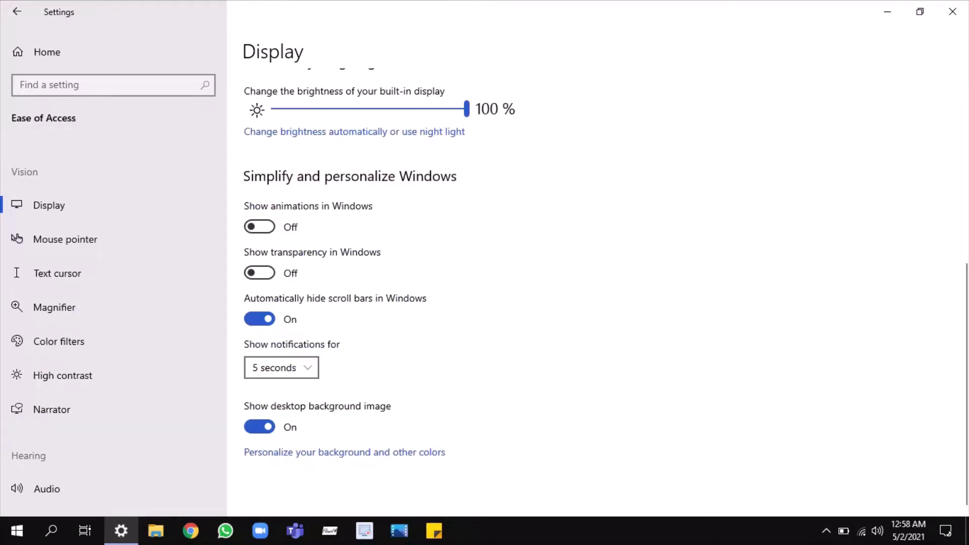
{"action": "left_click", "coordinate": [281, 368]}
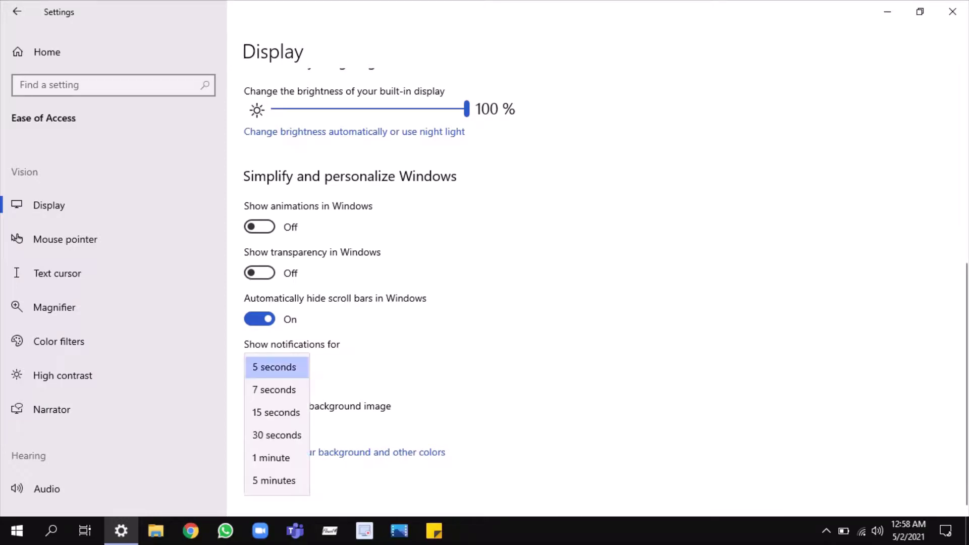
{"action": "key", "text": "Escape"}
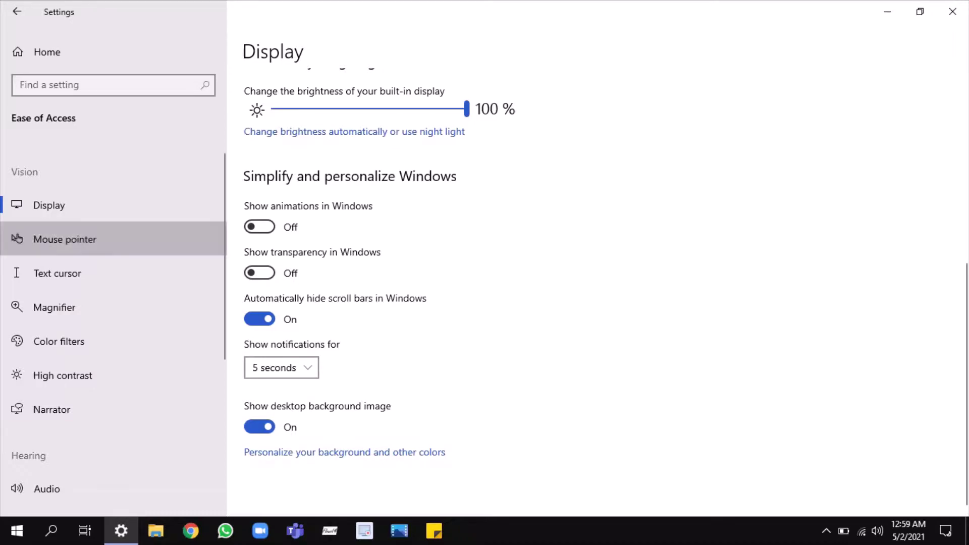
- Open the Mouse pointer page, try the largest pointer size and restore the smallest one
{"action": "left_click", "coordinate": [17, 238]}
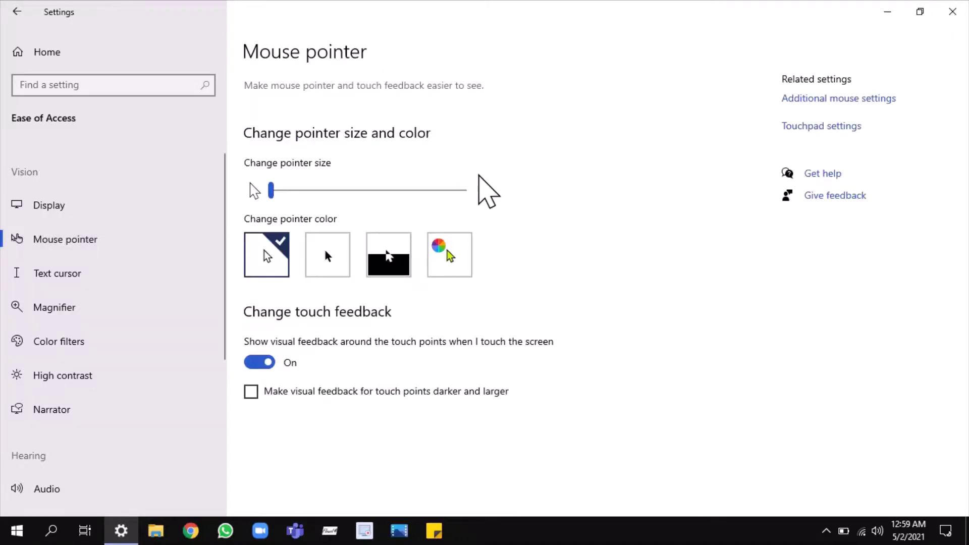
{"action": "left_click_drag", "start_coordinate": [270, 189], "coordinate": [464, 189]}
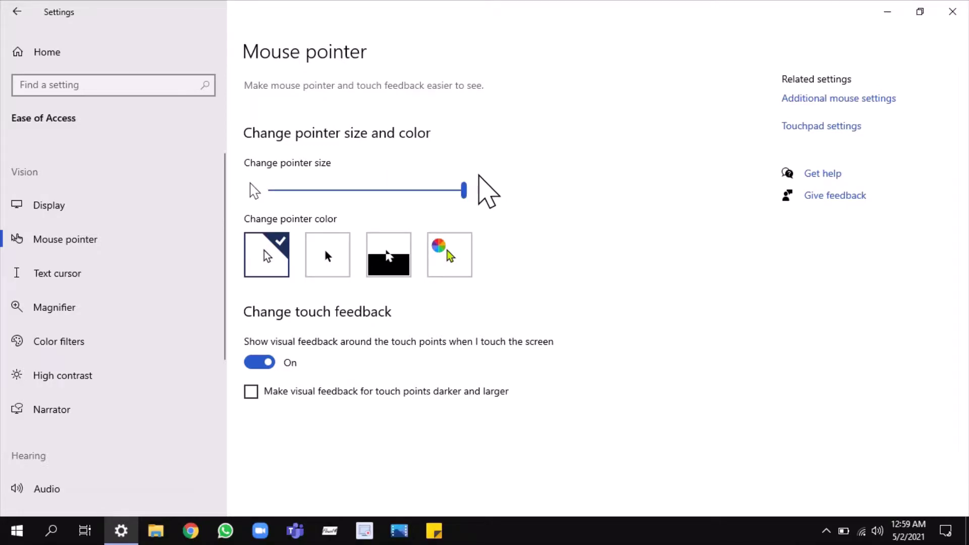
{"action": "left_click_drag", "start_coordinate": [464, 190], "coordinate": [271, 190]}
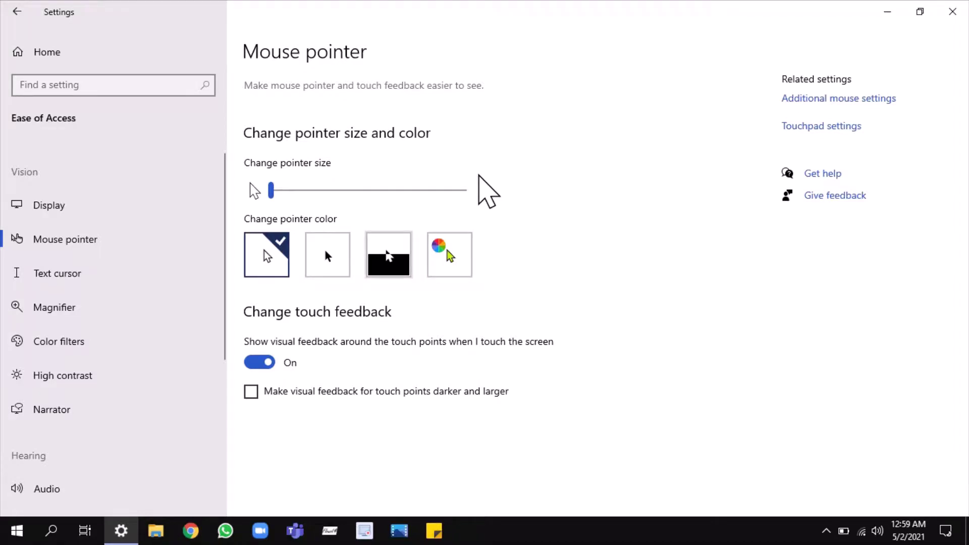
- Try the inverted, black and custom pointer colors, and switch back to the white pointer
{"action": "left_click", "coordinate": [389, 254]}
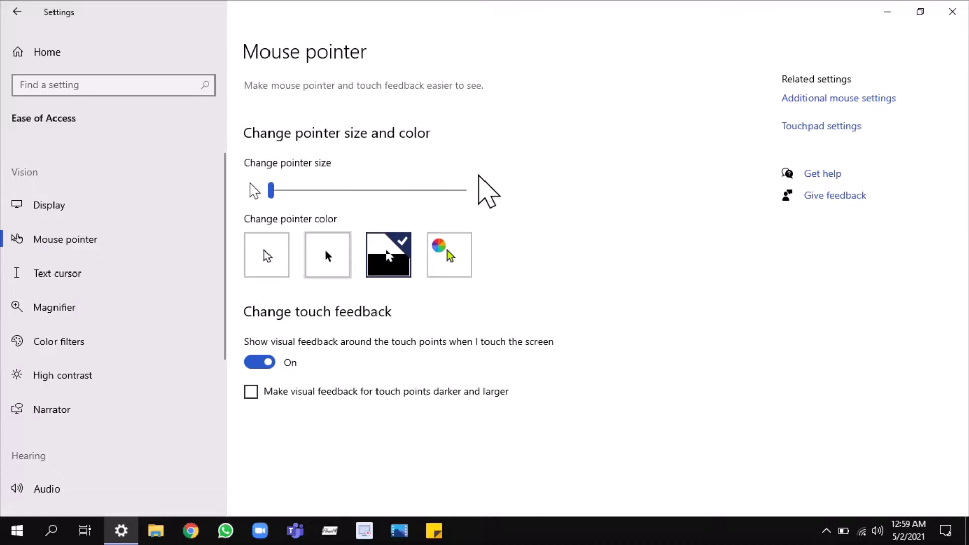
{"action": "left_click", "coordinate": [327, 255]}
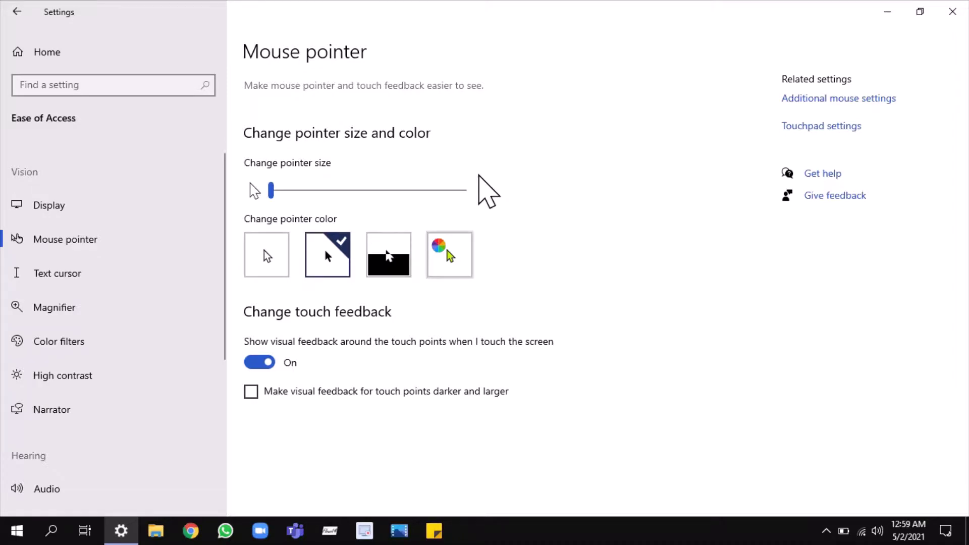
{"action": "left_click", "coordinate": [449, 255]}
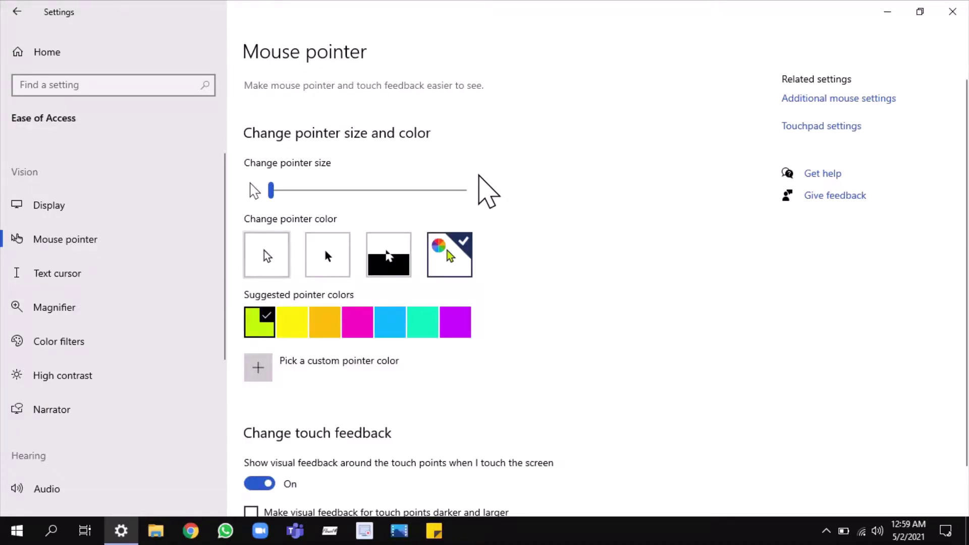
{"action": "left_click", "coordinate": [266, 252]}
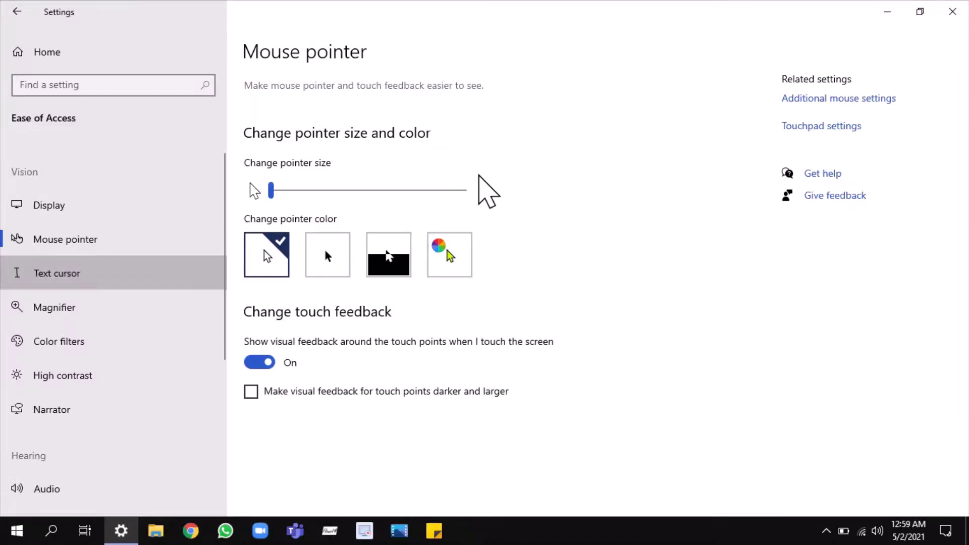
- View the Text cursor, Magnifier, Color filters and High contrast pages
{"action": "left_click", "coordinate": [57, 273]}
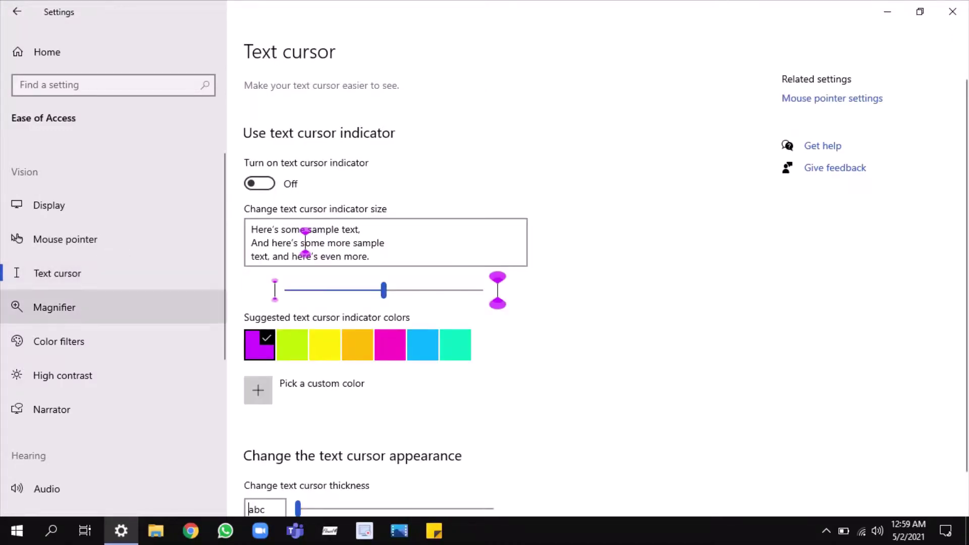
{"action": "left_click", "coordinate": [54, 307]}
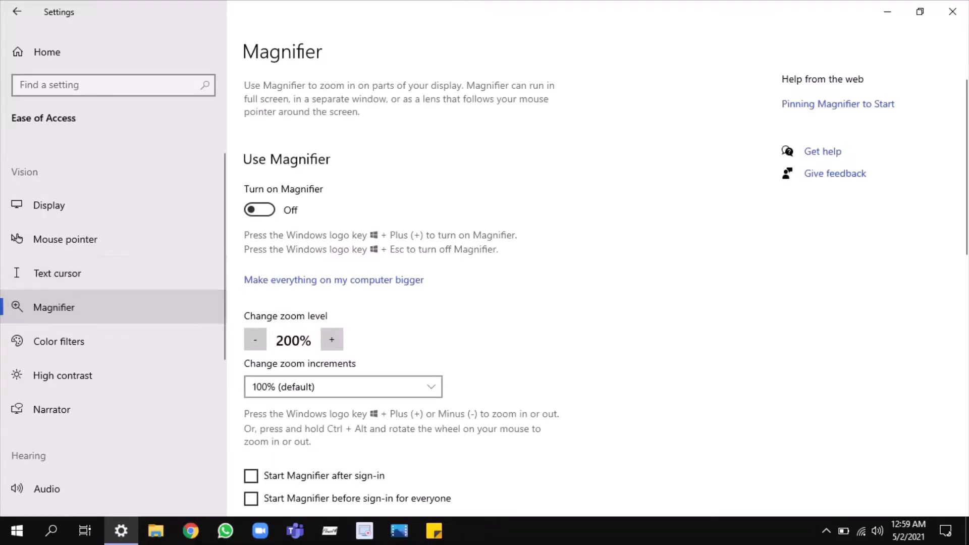
{"action": "left_click", "coordinate": [58, 341]}
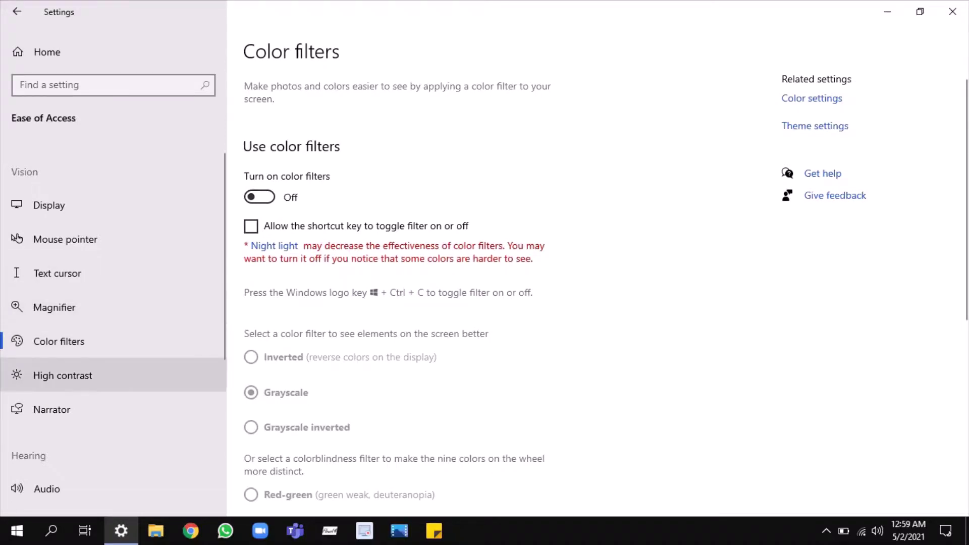
{"action": "left_click", "coordinate": [61, 375]}
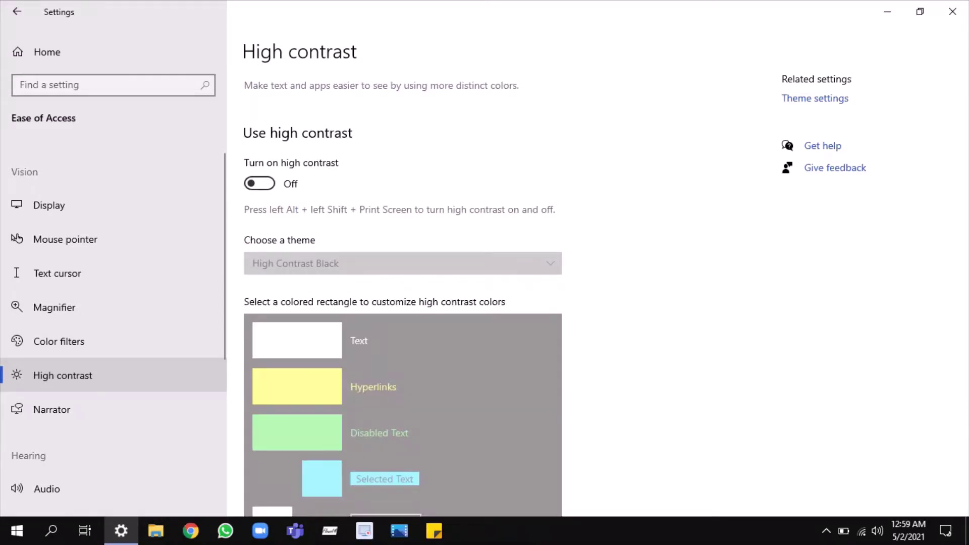
- Open the Narrator page and review its options down to the cursor and braille settings
{"action": "left_click", "coordinate": [51, 410]}
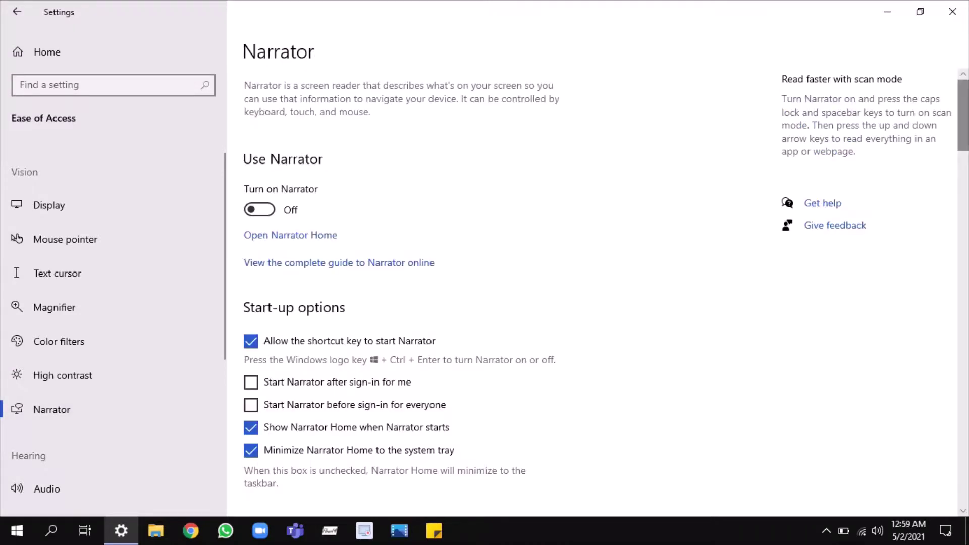
{"action": "scroll", "coordinate": [605, 292], "scroll_direction": "down", "scroll_amount": 10}
{"action": "scroll", "coordinate": [605, 293], "scroll_direction": "down", "scroll_amount": 10}
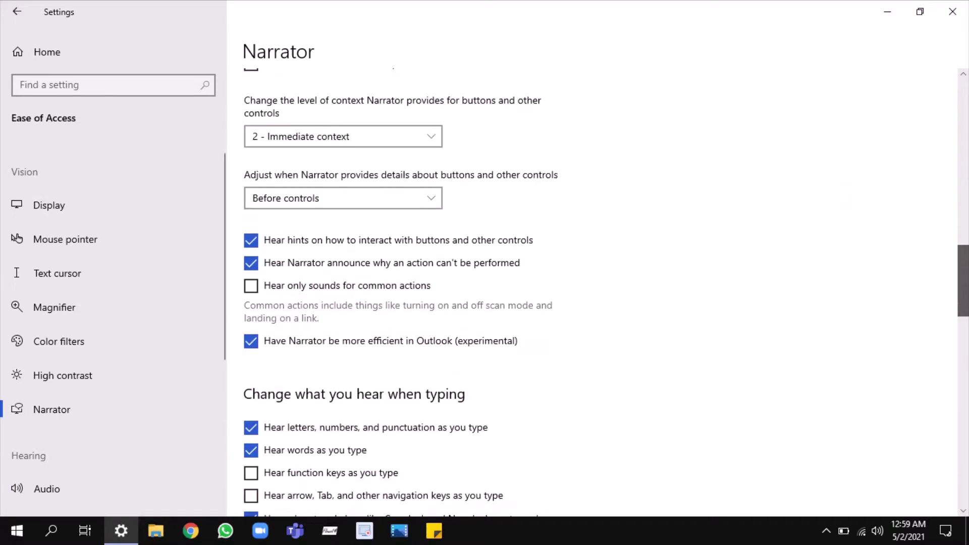
{"action": "scroll", "coordinate": [605, 292], "scroll_direction": "down", "scroll_amount": 15}
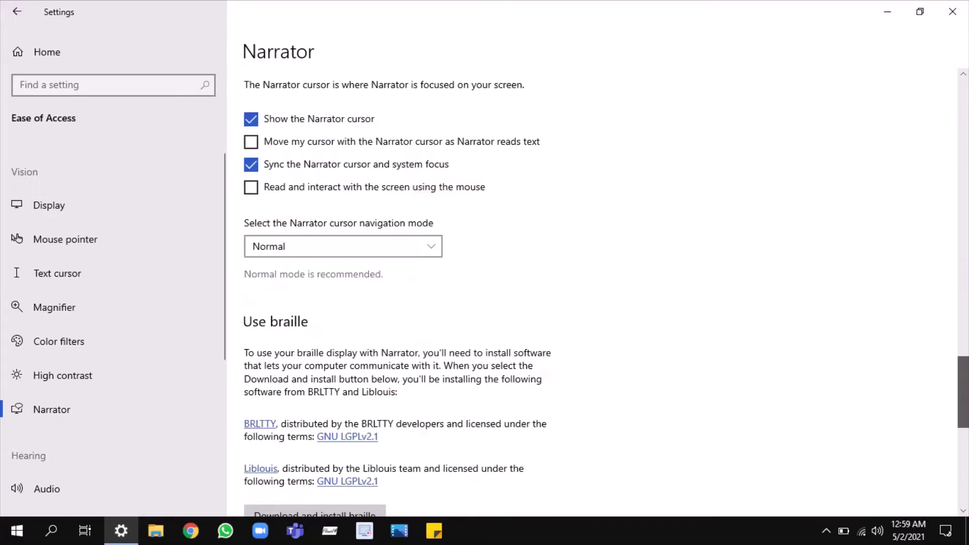
{"action": "scroll", "coordinate": [605, 292], "scroll_direction": "up", "scroll_amount": 20}
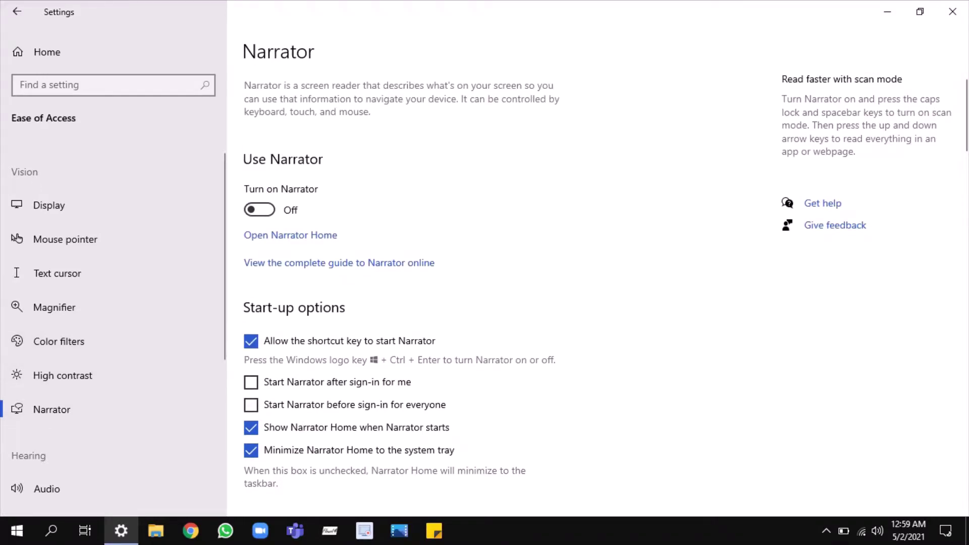
- View the Audio and Closed captions pages under Hearing and the Speech page under Interaction
{"action": "scroll", "coordinate": [111, 303], "scroll_direction": "down", "scroll_amount": 5}
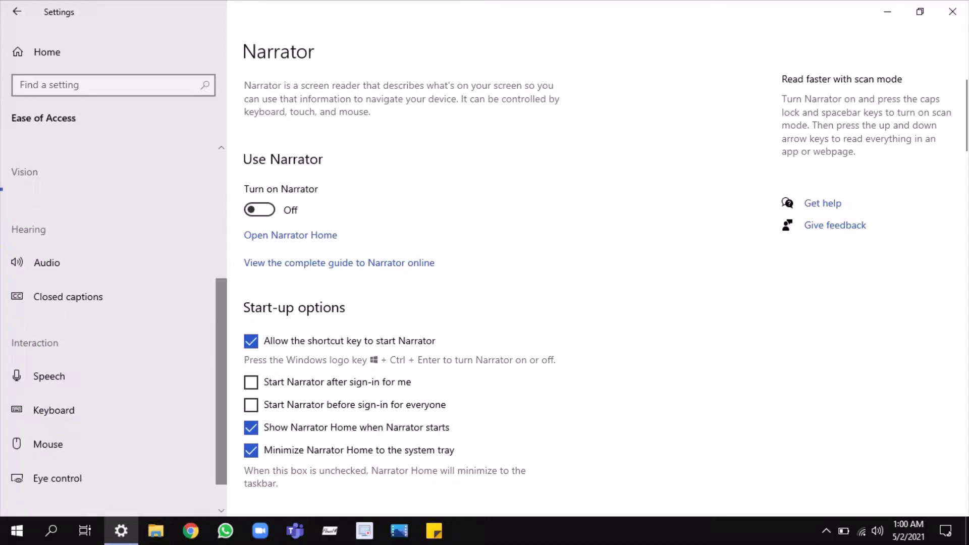
{"action": "left_click", "coordinate": [47, 262]}
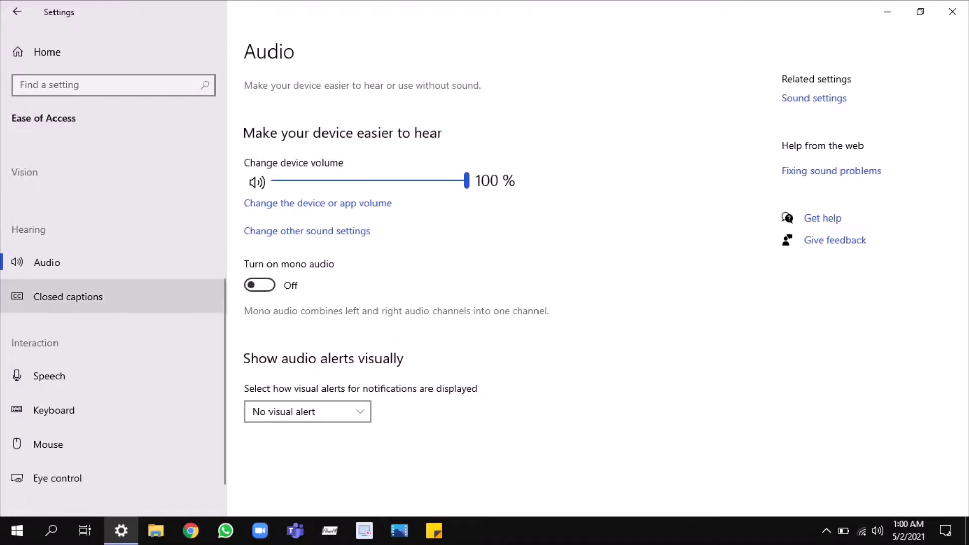
{"action": "left_click", "coordinate": [68, 297]}
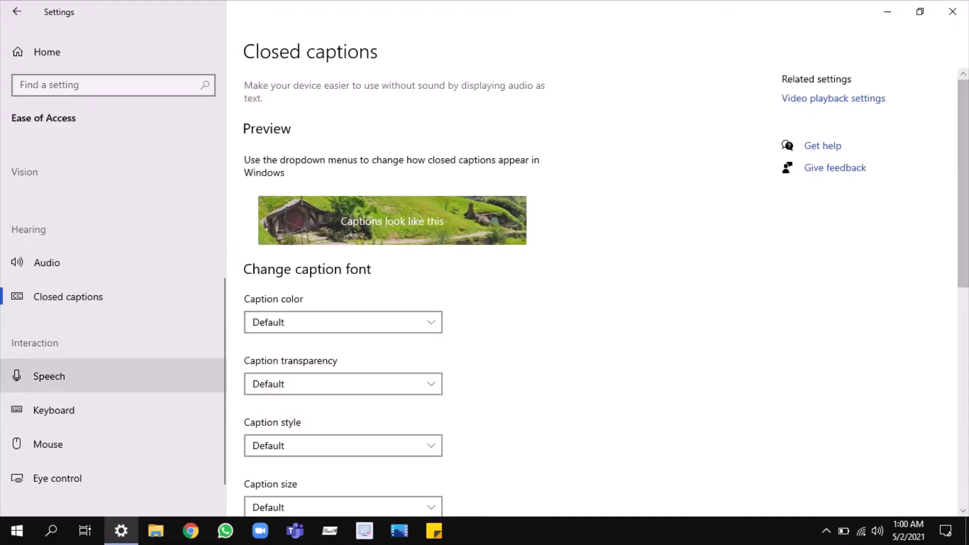
{"action": "left_click", "coordinate": [49, 375]}
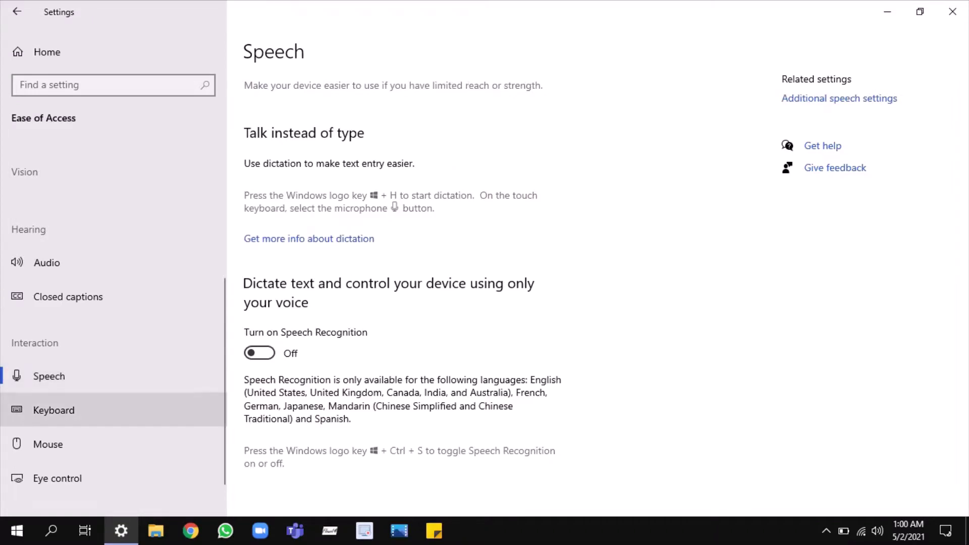
- Review the Keyboard page's options down to Make it easier to type, and view the Mouse and Eye control pages
{"action": "left_click", "coordinate": [54, 410]}
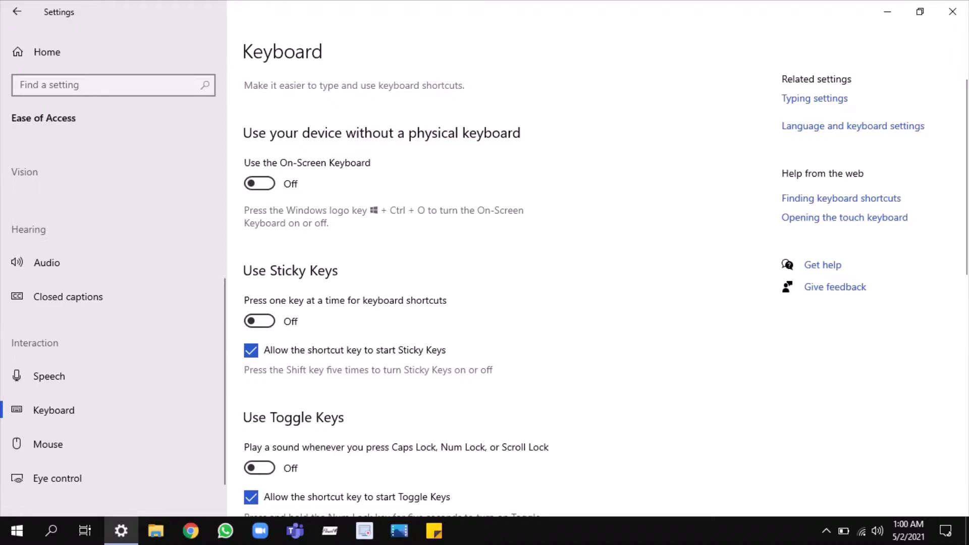
{"action": "scroll", "coordinate": [600, 292], "scroll_direction": "down", "scroll_amount": 3}
{"action": "scroll", "coordinate": [601, 293], "scroll_direction": "down", "scroll_amount": 10}
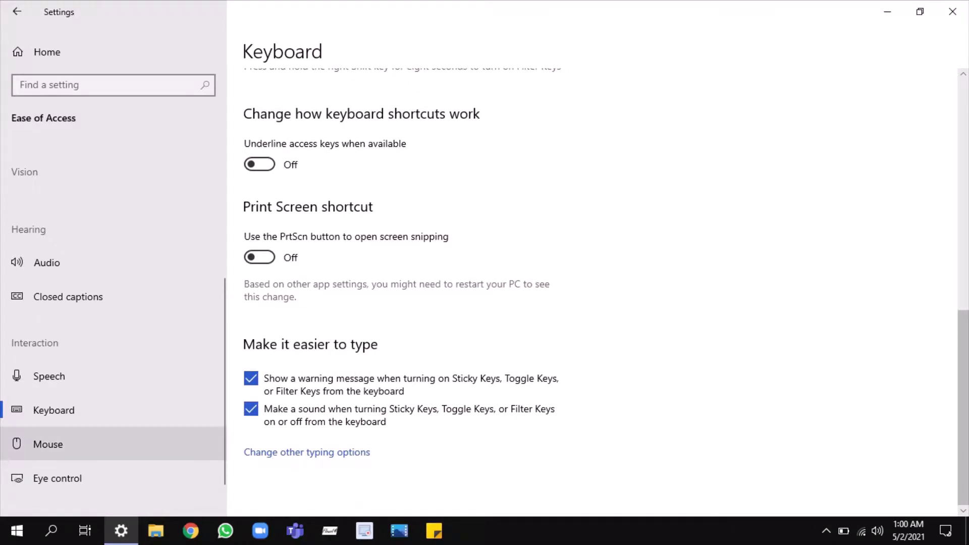
{"action": "left_click", "coordinate": [48, 444]}
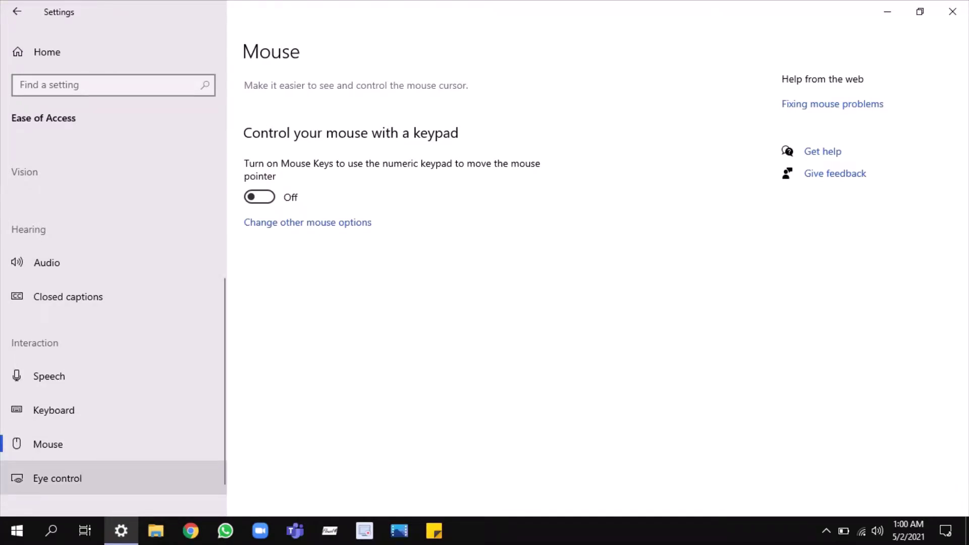
{"action": "left_click", "coordinate": [57, 478]}
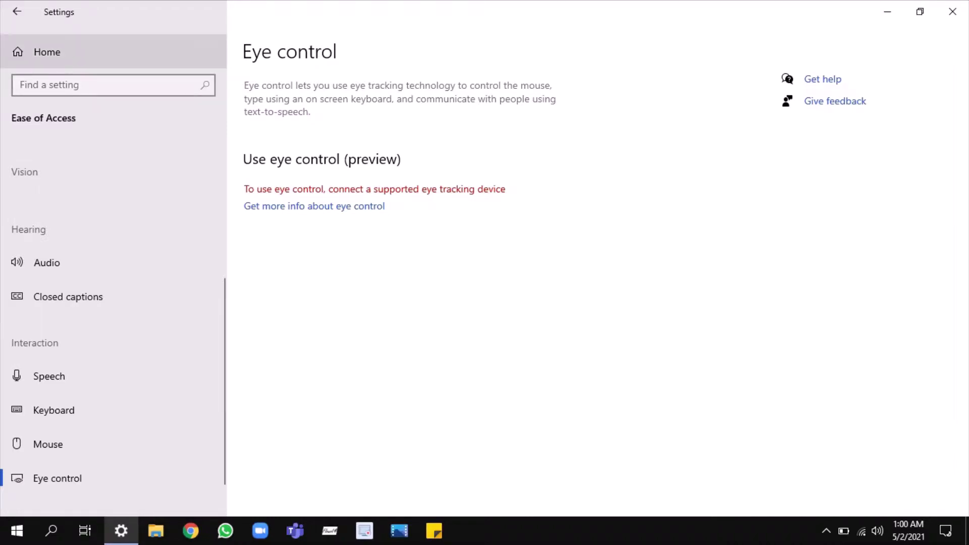
- Open the Search section and view its Permissions & History and Searching Windows pages
{"action": "left_click", "coordinate": [17, 12]}
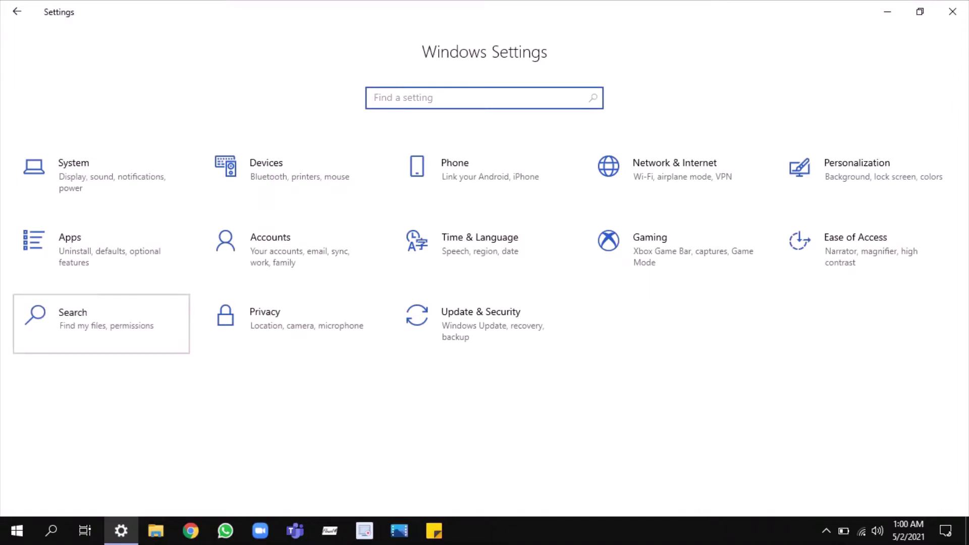
{"action": "left_click", "coordinate": [101, 324]}
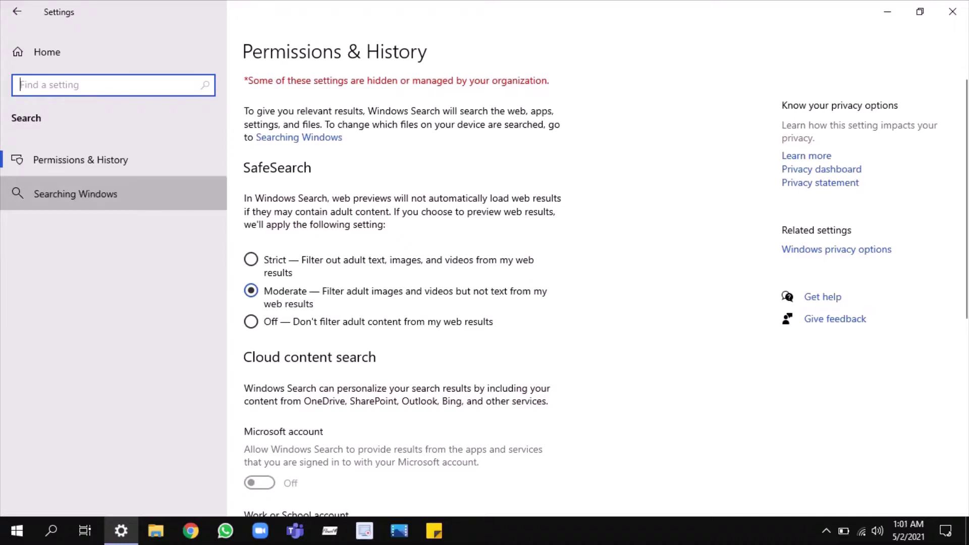
{"action": "left_click", "coordinate": [76, 194]}
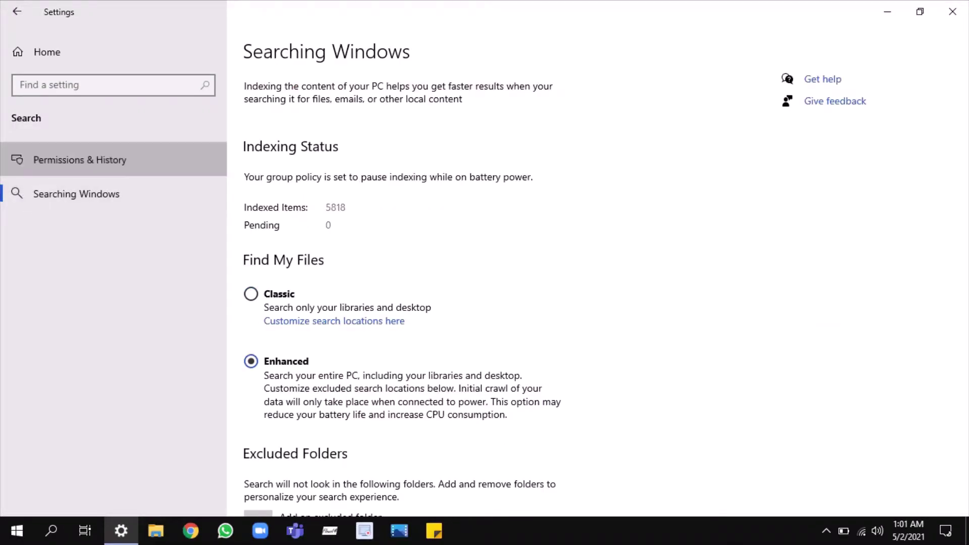
{"action": "left_click", "coordinate": [80, 159]}
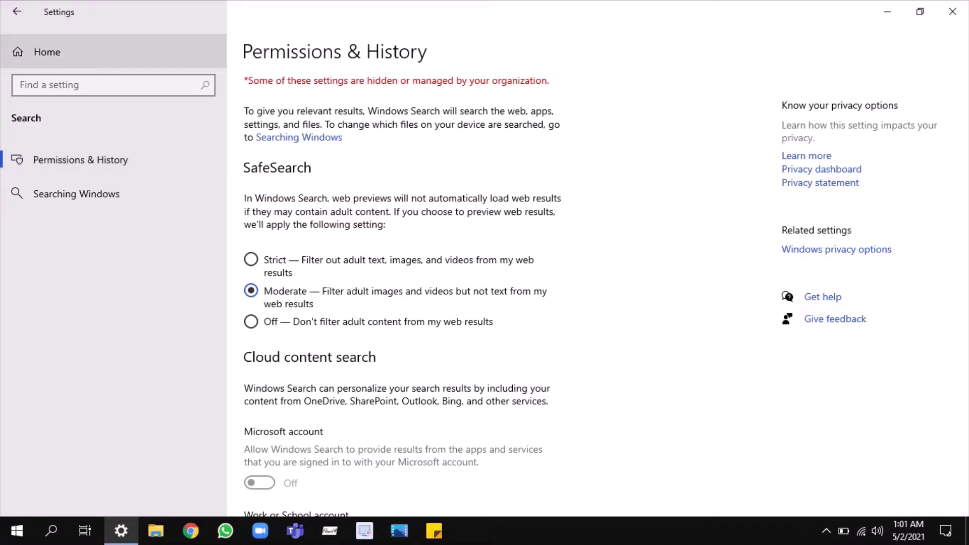
- Open the Privacy section and stop websites from providing locally relevant content by accessing the language list
{"action": "left_click", "coordinate": [16, 11]}
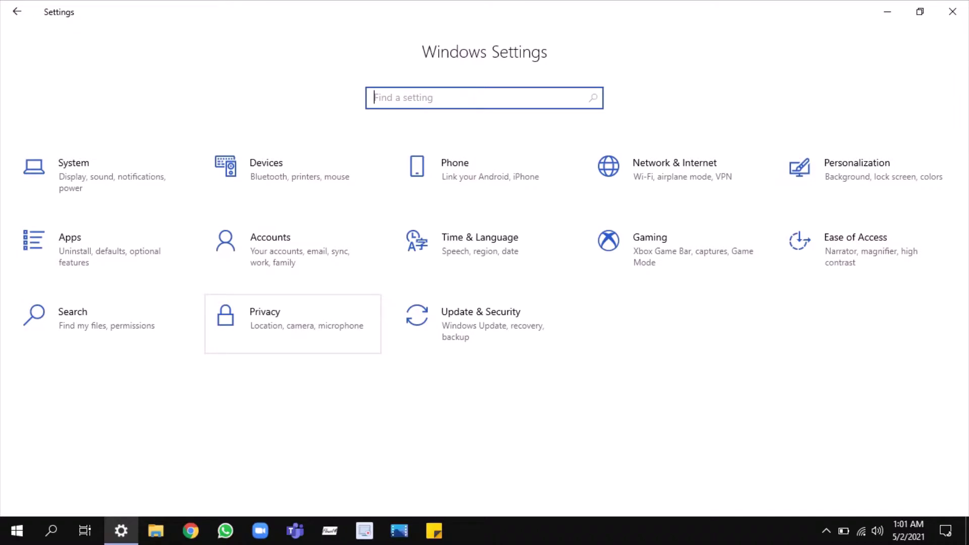
{"action": "left_click", "coordinate": [283, 323]}
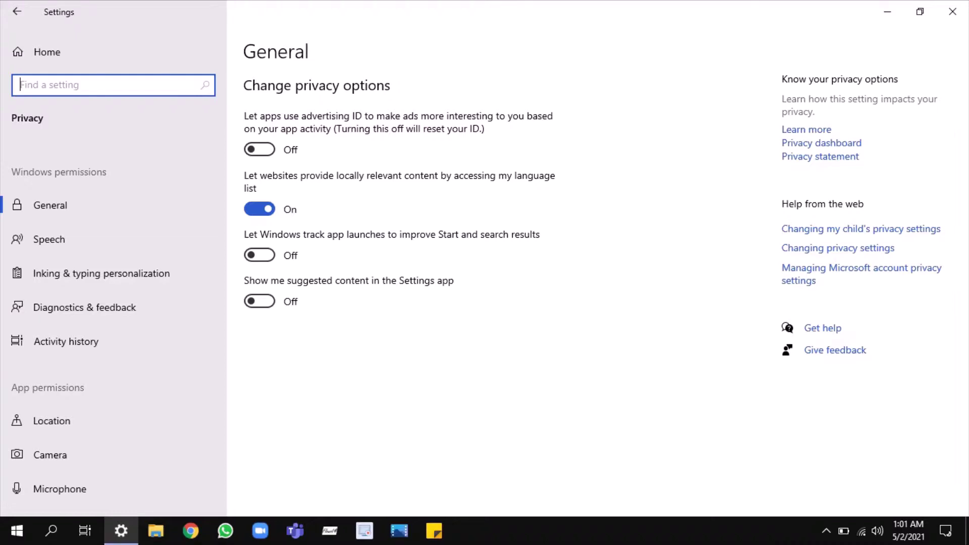
{"action": "left_click", "coordinate": [259, 209]}
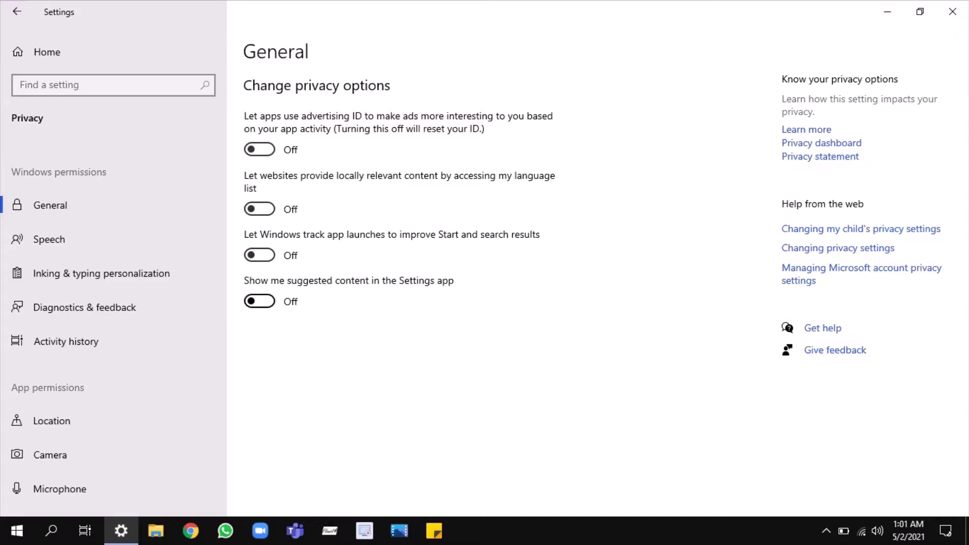
- View the Speech and Inking & typing personalization pages and review Diagnostics & feedback down to View diagnostic data
{"action": "left_click", "coordinate": [76, 239]}
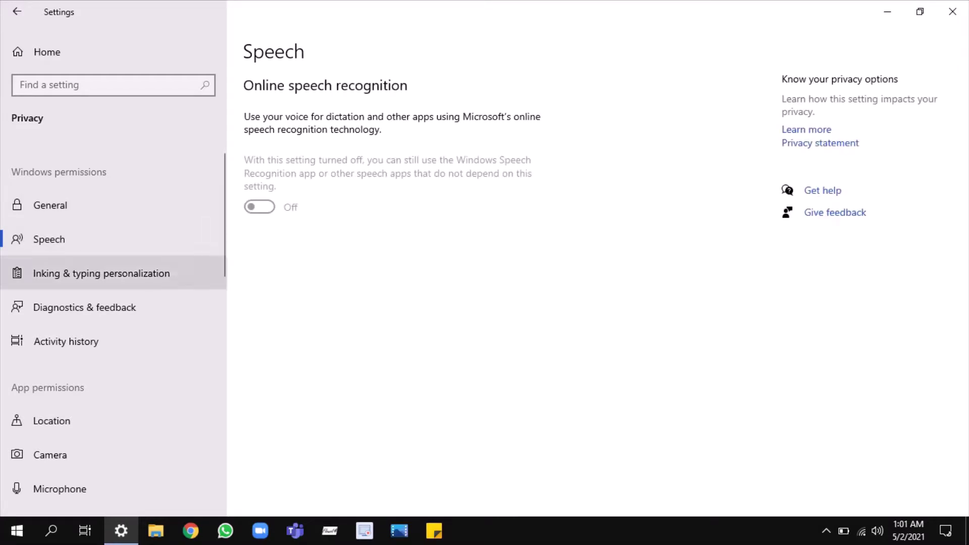
{"action": "left_click", "coordinate": [101, 273]}
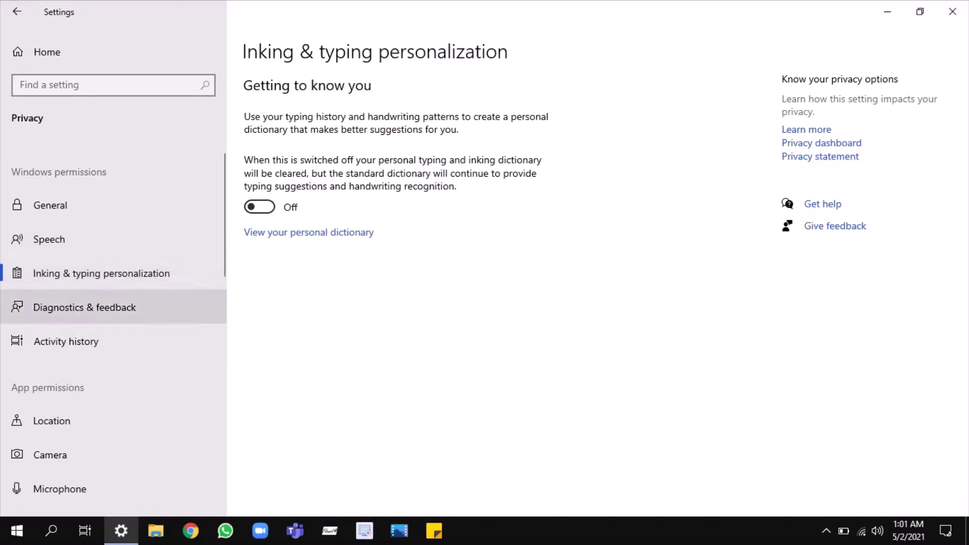
{"action": "left_click", "coordinate": [84, 307]}
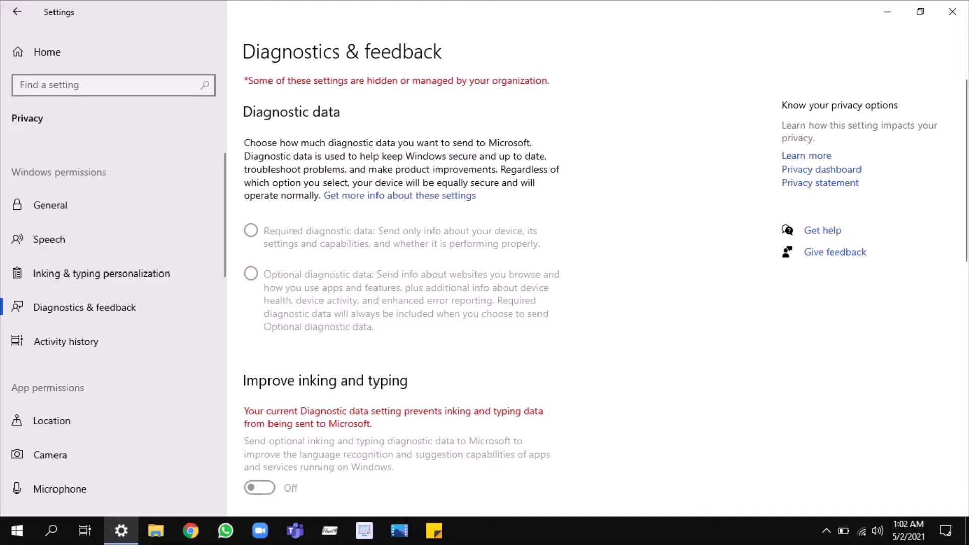
{"action": "scroll", "coordinate": [605, 293], "scroll_direction": "down", "scroll_amount": 2}
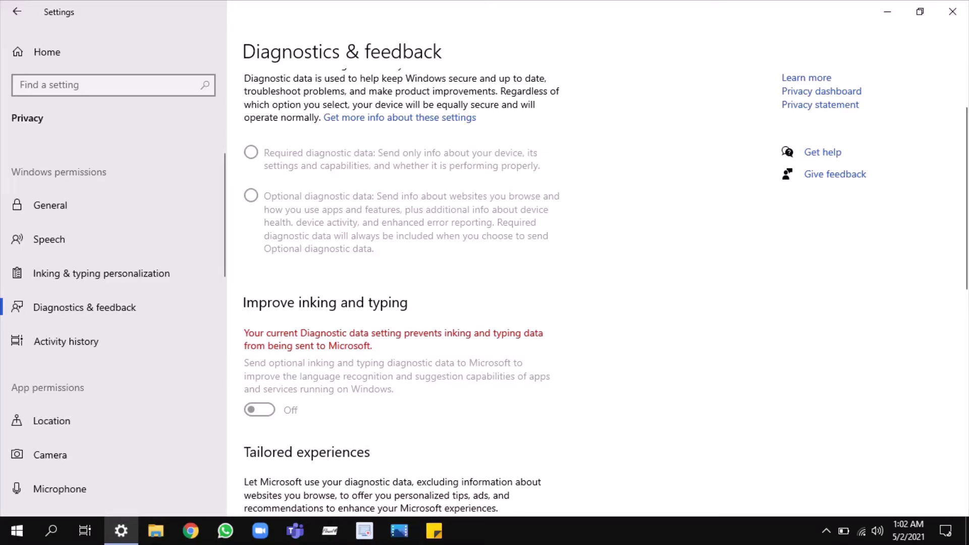
{"action": "scroll", "coordinate": [606, 293], "scroll_direction": "down", "scroll_amount": 3}
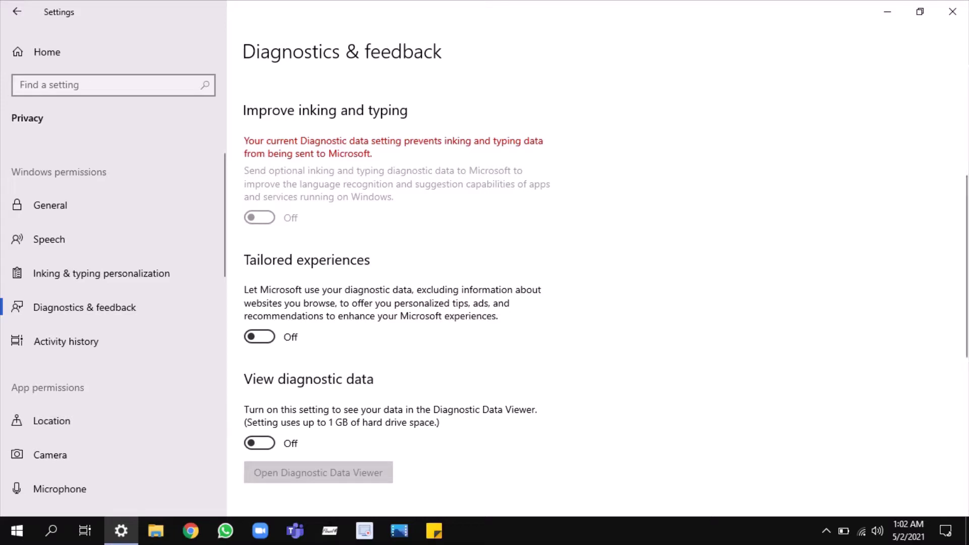
- Switch the View diagnostic data setting on and back off, and review the remaining options down to Feedback frequency
{"action": "left_click", "coordinate": [259, 443]}
{"action": "left_click", "coordinate": [259, 443]}
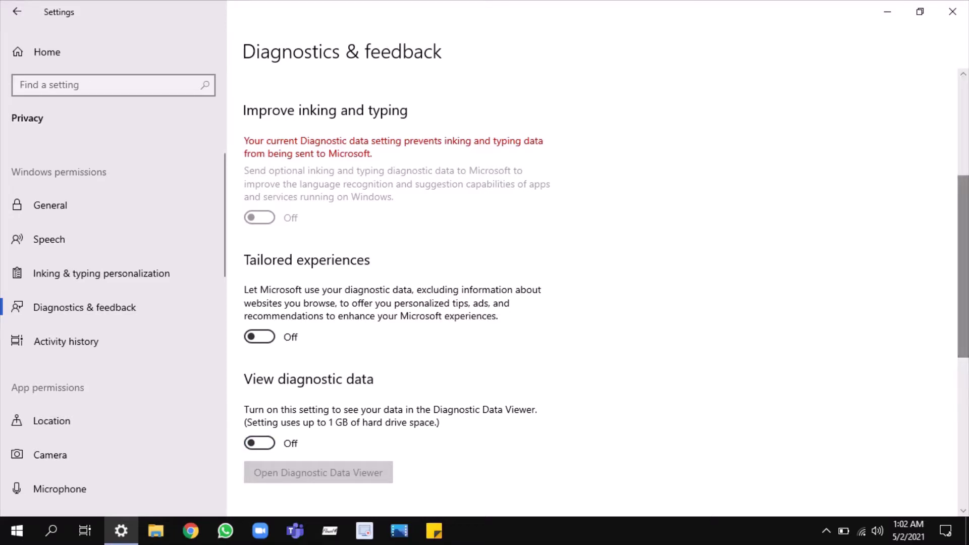
{"action": "scroll", "coordinate": [485, 292], "scroll_direction": "down", "scroll_amount": 3}
{"action": "scroll", "coordinate": [606, 298], "scroll_direction": "down", "scroll_amount": 2}
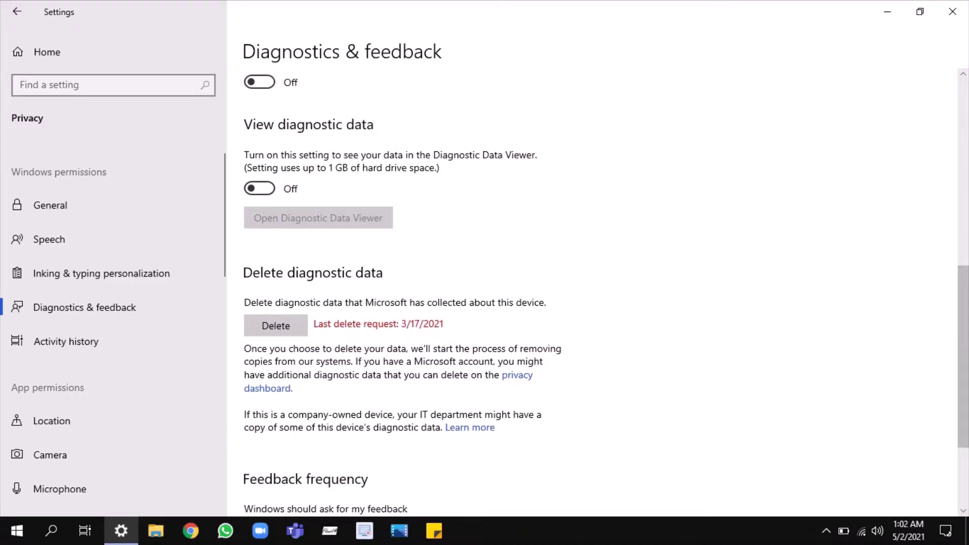
{"action": "scroll", "coordinate": [596, 293], "scroll_direction": "down", "scroll_amount": 3}
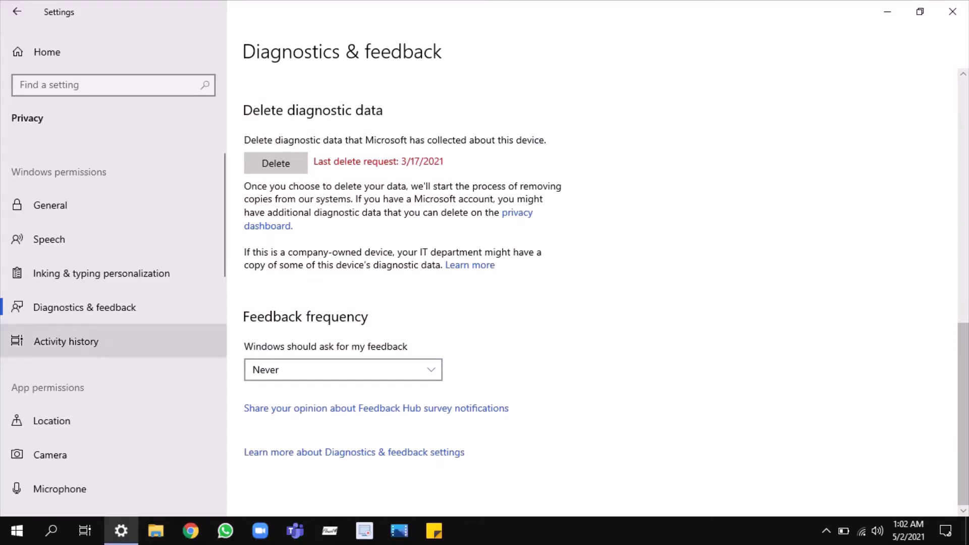
- Review the Activity history page, including the accounts whose activities are shown
{"action": "left_click", "coordinate": [65, 341]}
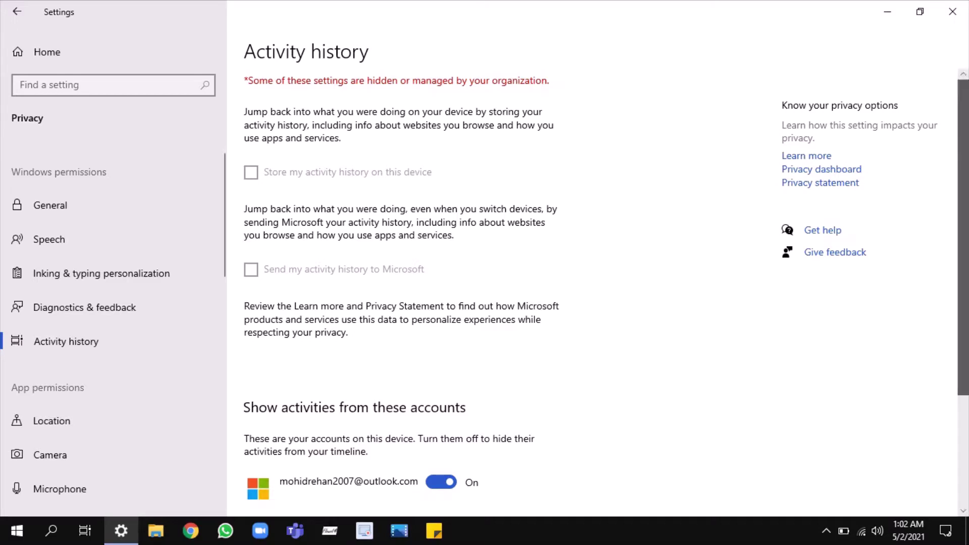
{"action": "scroll", "coordinate": [596, 282], "scroll_direction": "down", "scroll_amount": 3}
{"action": "scroll", "coordinate": [595, 283], "scroll_direction": "up", "scroll_amount": 3}
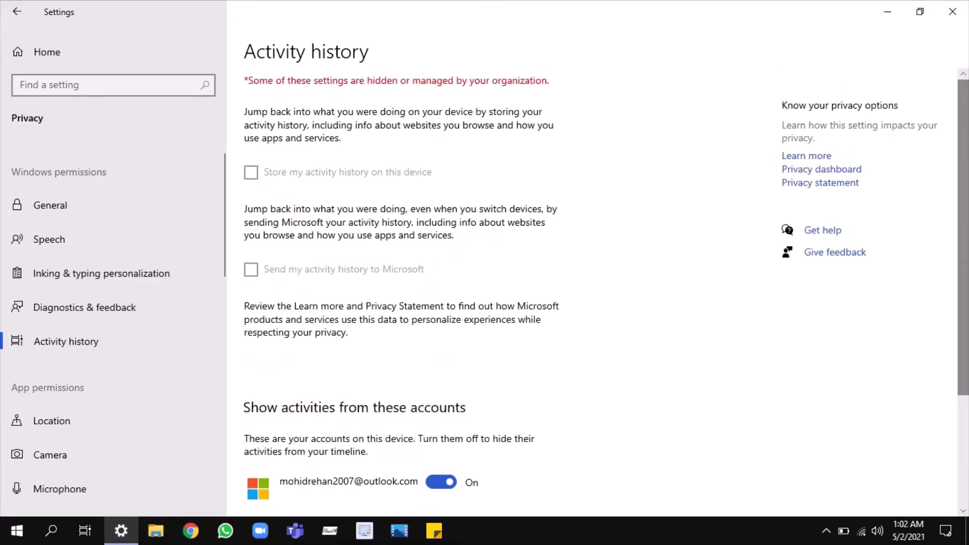
- Review the Location page from device access through default location, location history and per-app access down to Geofencing
{"action": "left_click", "coordinate": [51, 420]}
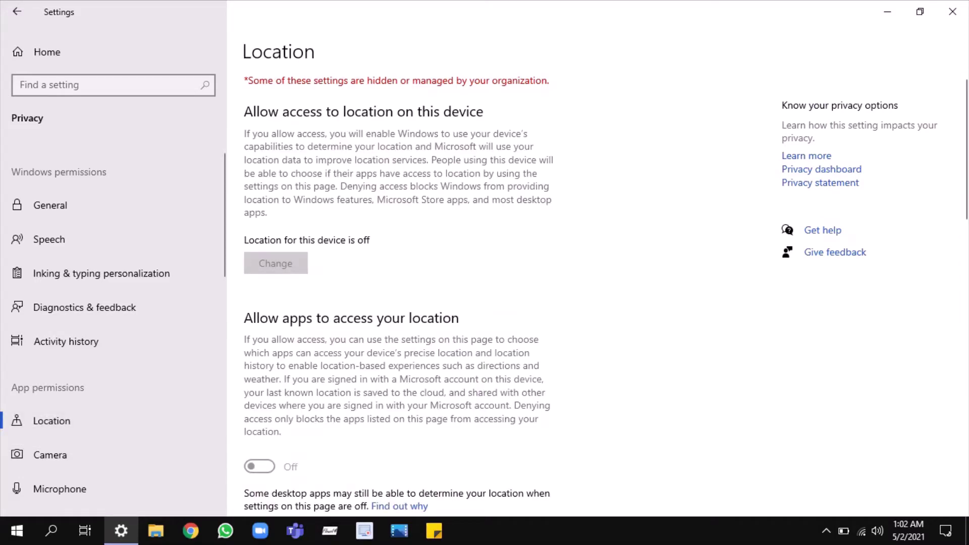
{"action": "scroll", "coordinate": [606, 292], "scroll_direction": "down", "scroll_amount": 3}
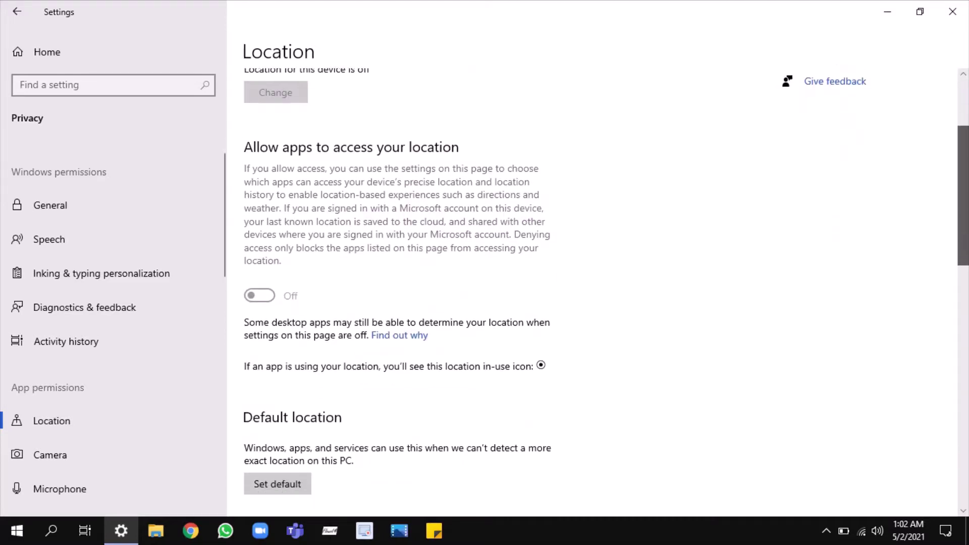
{"action": "scroll", "coordinate": [605, 292], "scroll_direction": "down", "scroll_amount": 2}
{"action": "scroll", "coordinate": [605, 292], "scroll_direction": "down", "scroll_amount": 4}
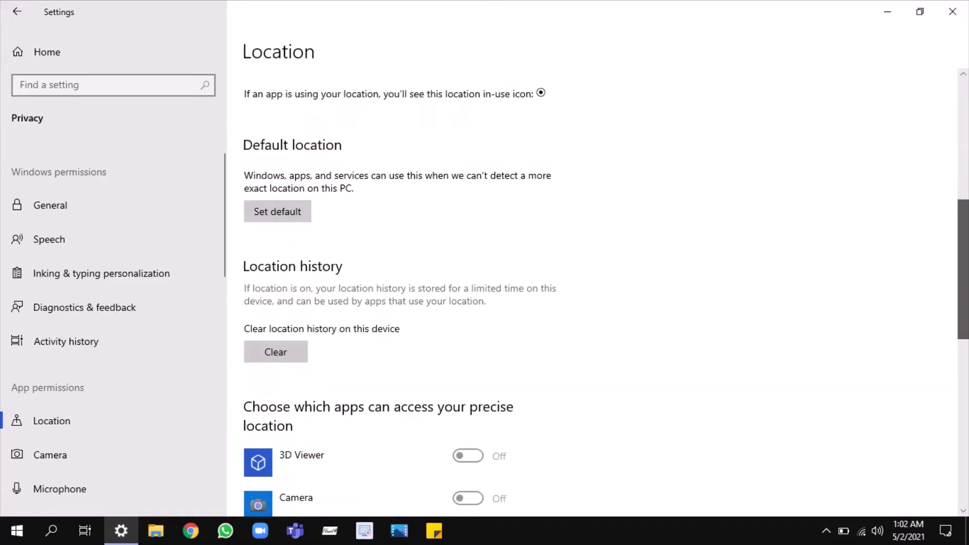
{"action": "scroll", "coordinate": [605, 297], "scroll_direction": "down", "scroll_amount": 1}
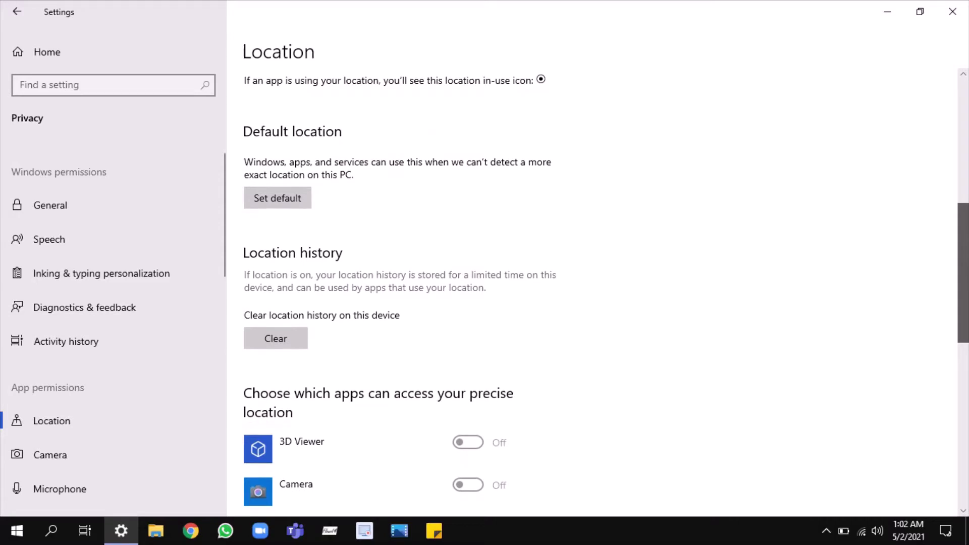
{"action": "scroll", "coordinate": [605, 293], "scroll_direction": "down", "scroll_amount": 2}
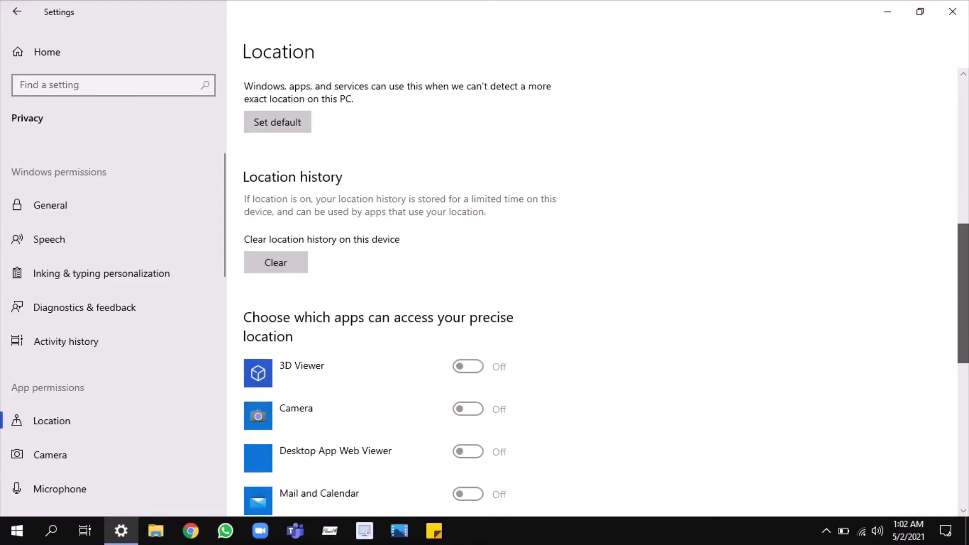
{"action": "scroll", "coordinate": [605, 293], "scroll_direction": "down", "scroll_amount": 1}
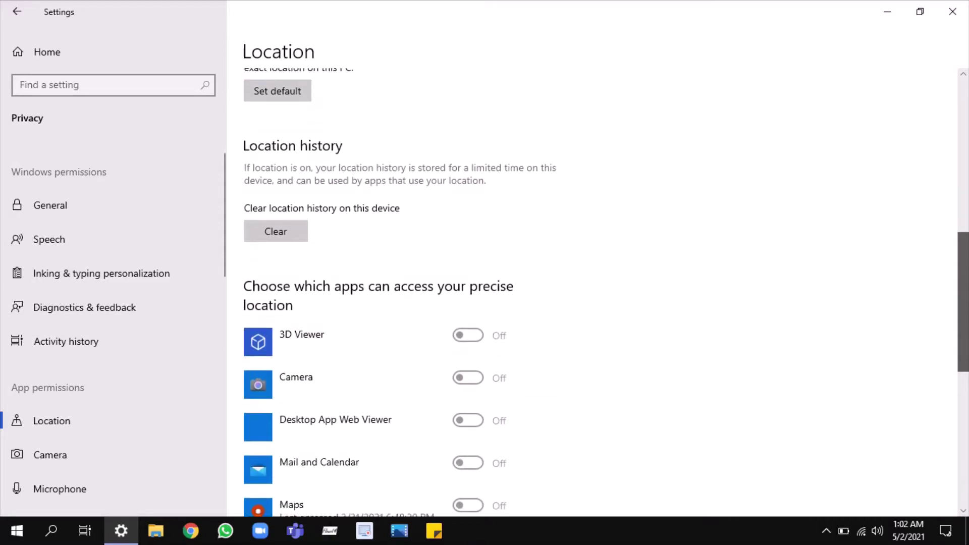
{"action": "scroll", "coordinate": [605, 292], "scroll_direction": "down", "scroll_amount": 1}
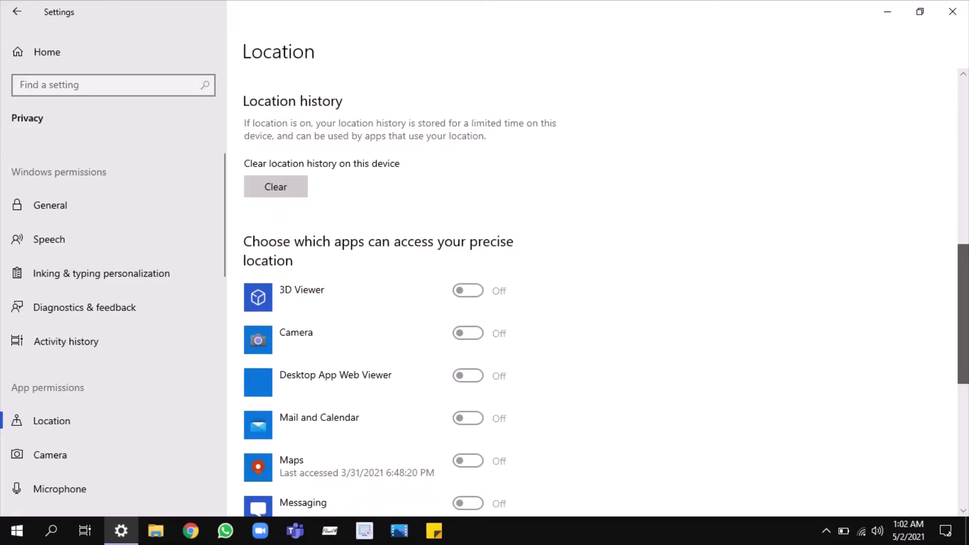
{"action": "scroll", "coordinate": [605, 293], "scroll_direction": "down", "scroll_amount": 6}
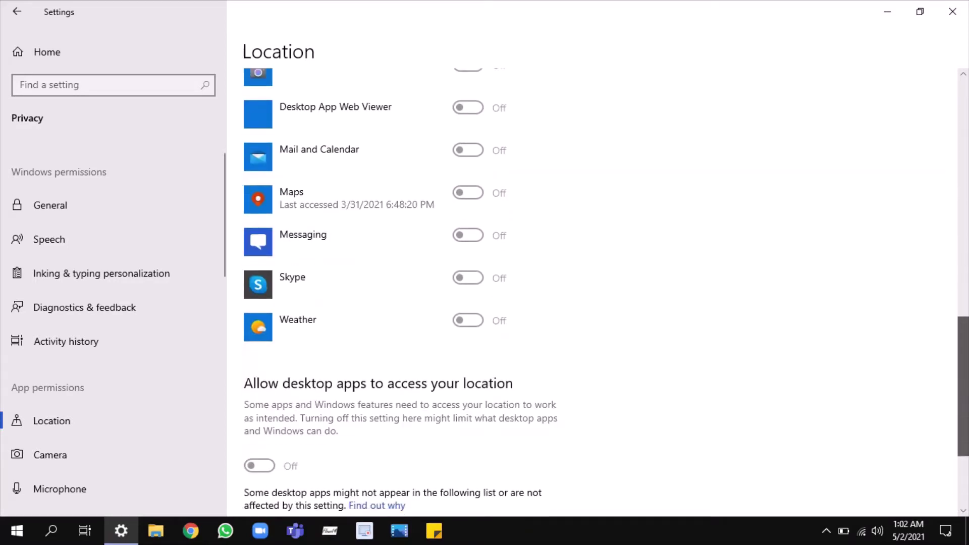
{"action": "scroll", "coordinate": [605, 292], "scroll_direction": "up", "scroll_amount": 2}
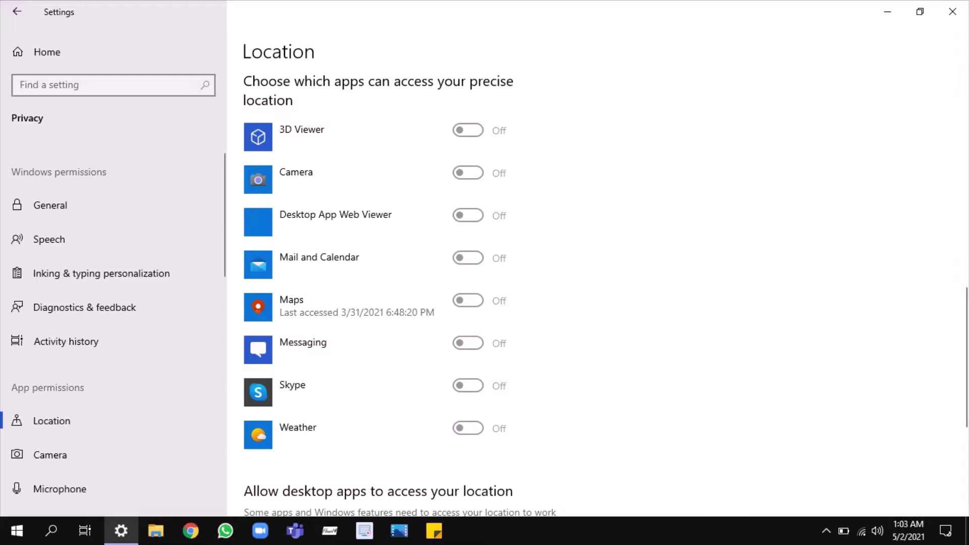
{"action": "scroll", "coordinate": [963, 303], "scroll_direction": "down", "scroll_amount": 2}
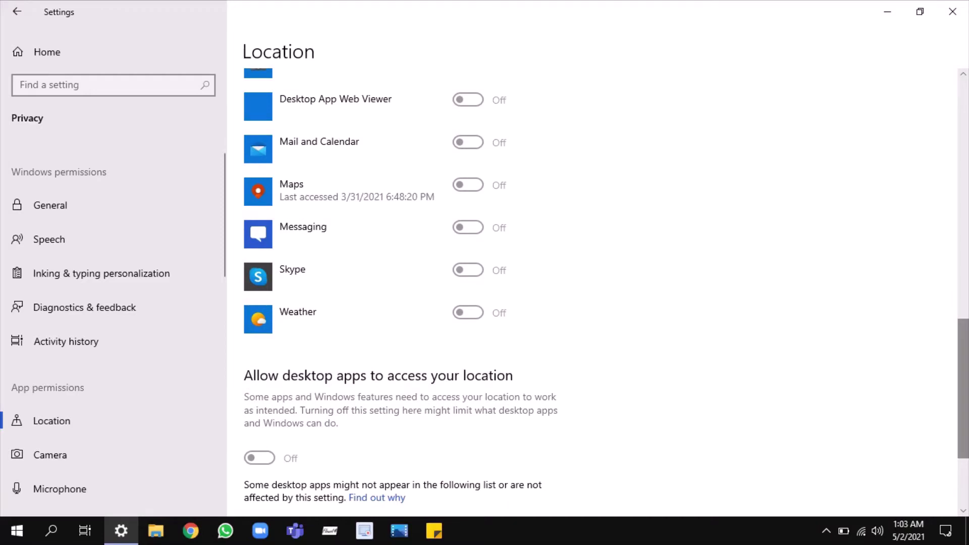
{"action": "scroll", "coordinate": [962, 388], "scroll_direction": "down", "scroll_amount": 3}
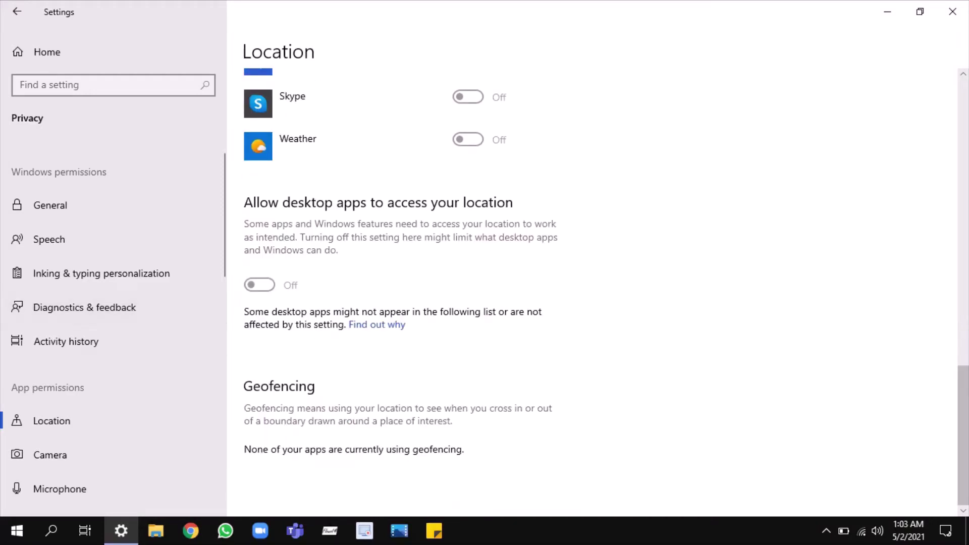
- On the Camera privacy page, switch Allow apps to access your camera off and back on twice
{"action": "left_click", "coordinate": [50, 454]}
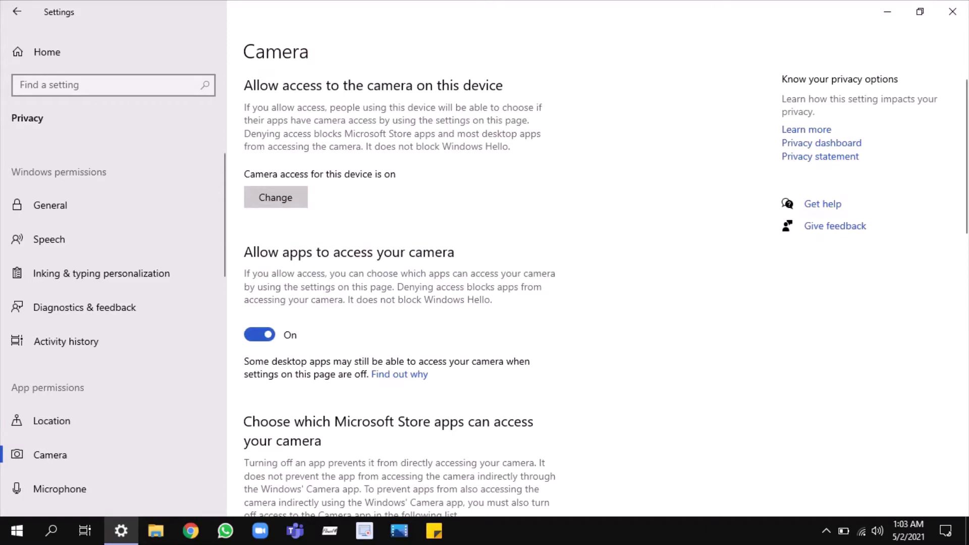
{"action": "left_click", "coordinate": [259, 335]}
{"action": "left_click", "coordinate": [259, 334]}
{"action": "left_click", "coordinate": [259, 335]}
{"action": "left_click", "coordinate": [259, 335]}
- View the Microphone page under App permissions
{"action": "scroll", "coordinate": [113, 302], "scroll_direction": "down", "scroll_amount": 1}
{"action": "scroll", "coordinate": [113, 303], "scroll_direction": "down", "scroll_amount": 5}
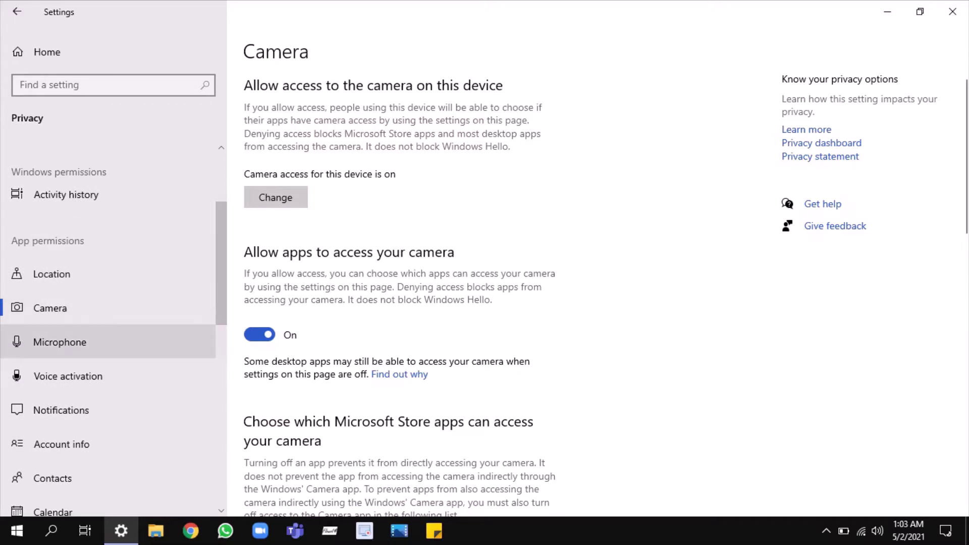
{"action": "left_click", "coordinate": [59, 341]}
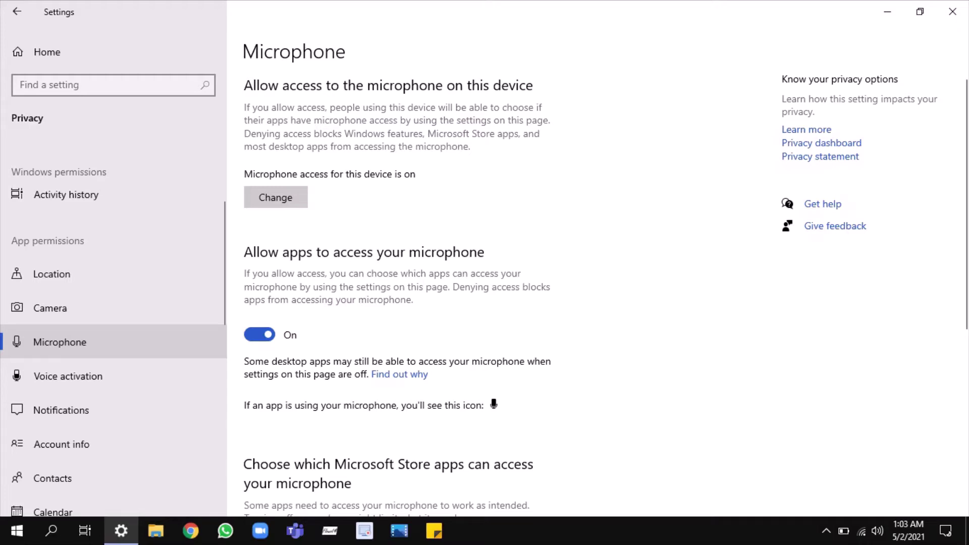
- Close and reopen Settings, return to the Privacy section and turn off Allow apps to use voice activation
{"action": "key", "text": "alt+F4"}
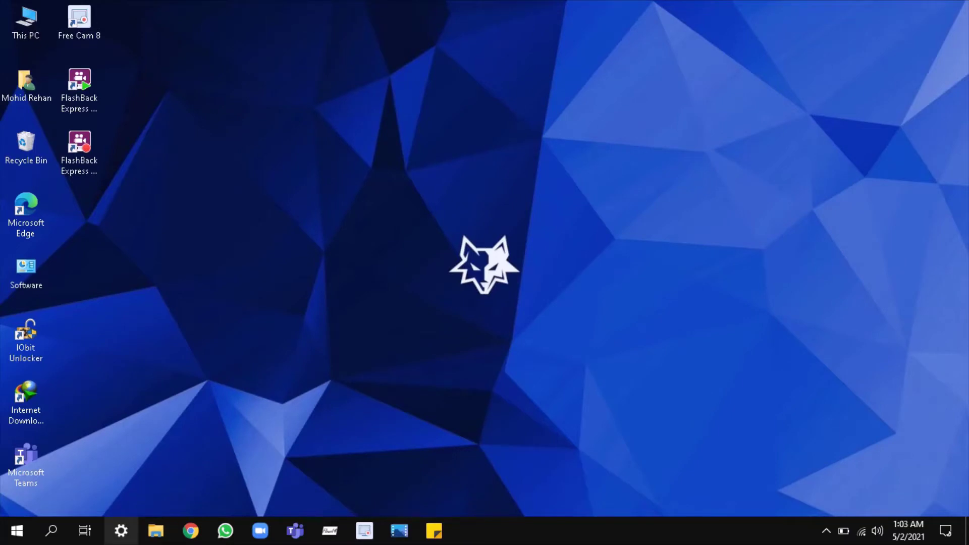
{"action": "left_click", "coordinate": [121, 530]}
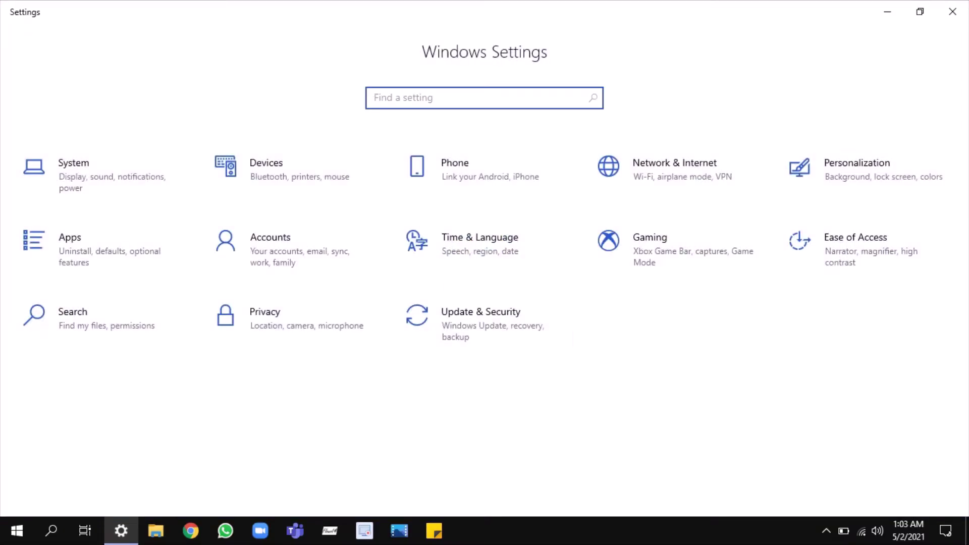
{"action": "left_click", "coordinate": [224, 334]}
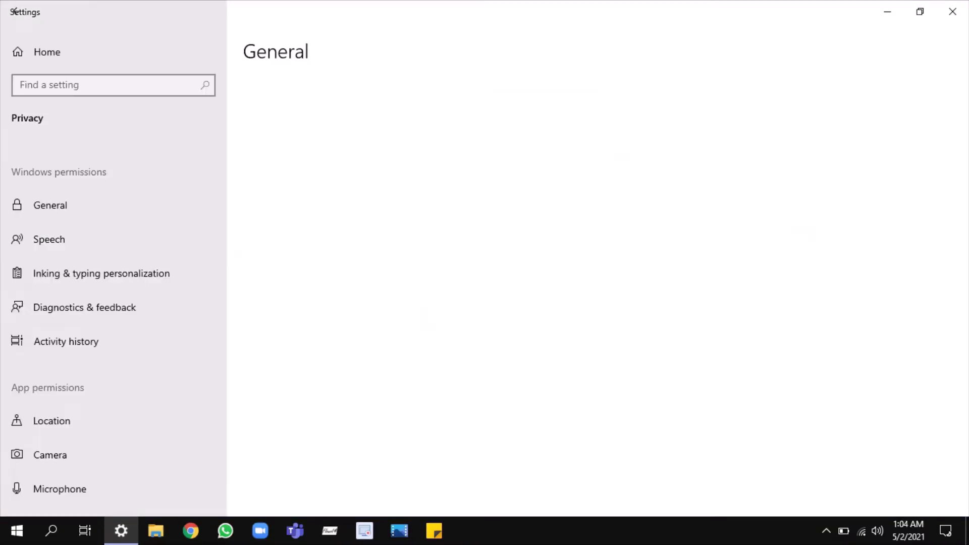
{"action": "left_click_drag", "start_coordinate": [221, 216], "coordinate": [221, 282]}
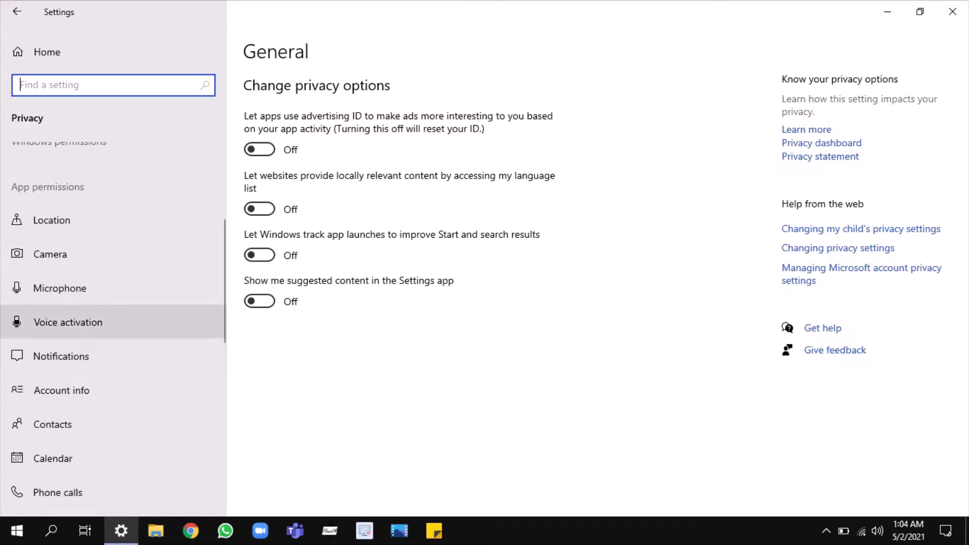
{"action": "left_click", "coordinate": [67, 322]}
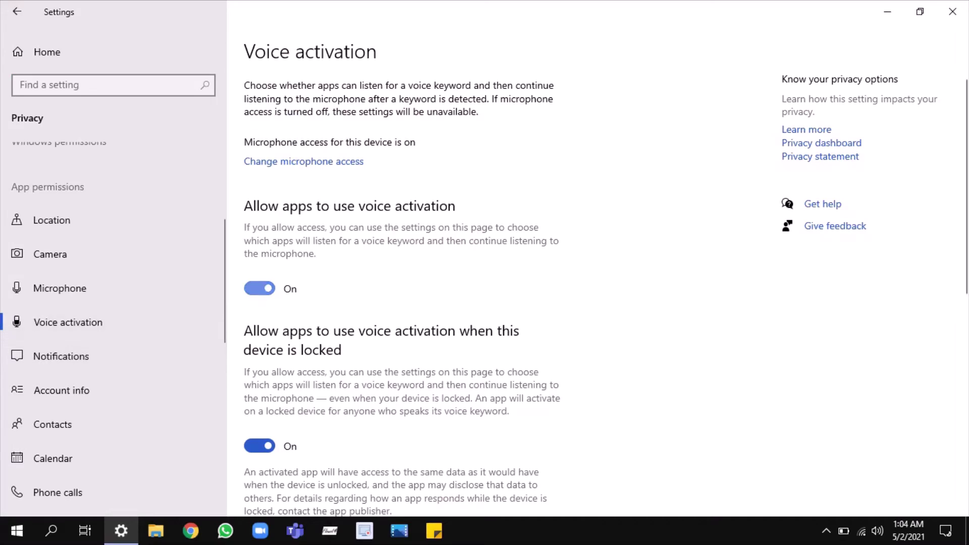
{"action": "left_click", "coordinate": [260, 288]}
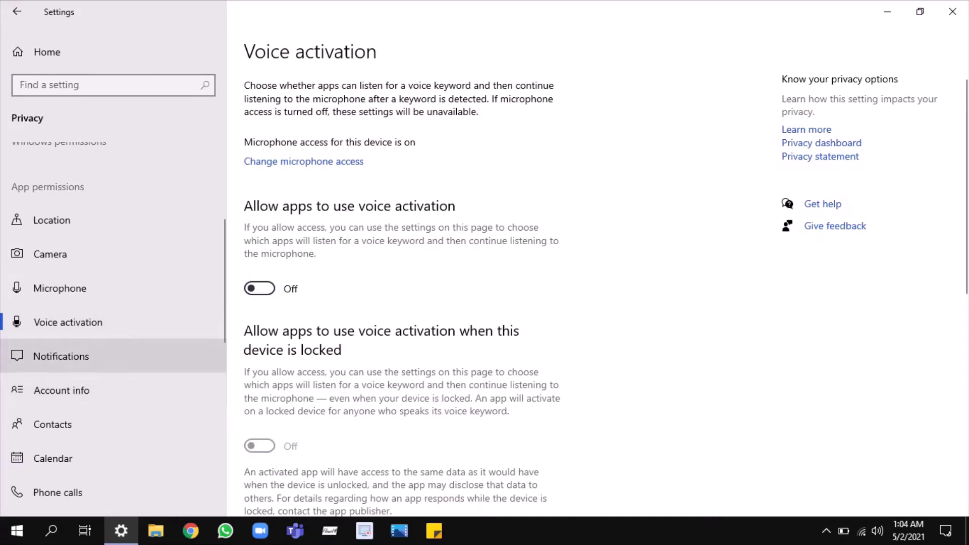
- On the Notifications privacy page, turn off Allow apps to access your notifications
{"action": "left_click", "coordinate": [61, 355]}
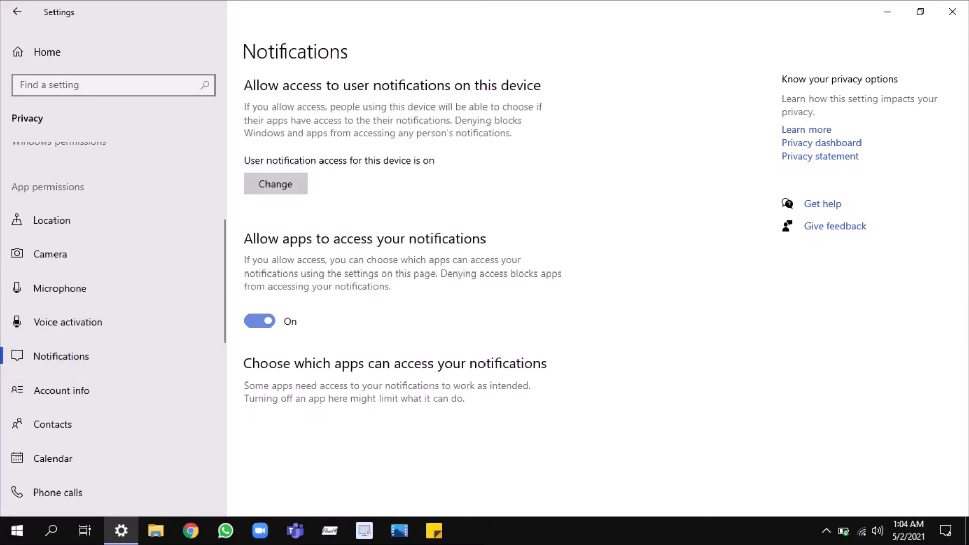
{"action": "left_click", "coordinate": [259, 321]}
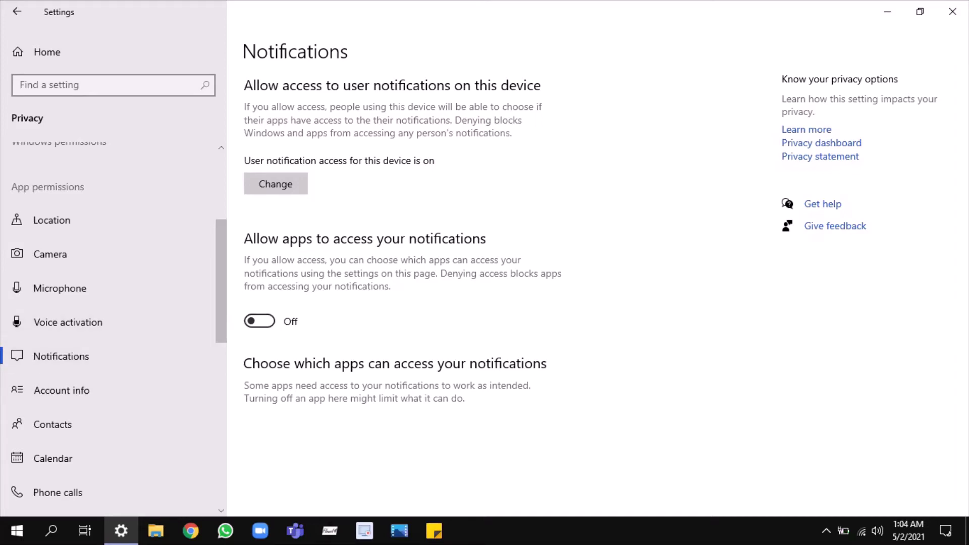
- View the Account info page and look through the app permission categories that follow it
{"action": "scroll", "coordinate": [76, 336], "scroll_direction": "down", "scroll_amount": 2}
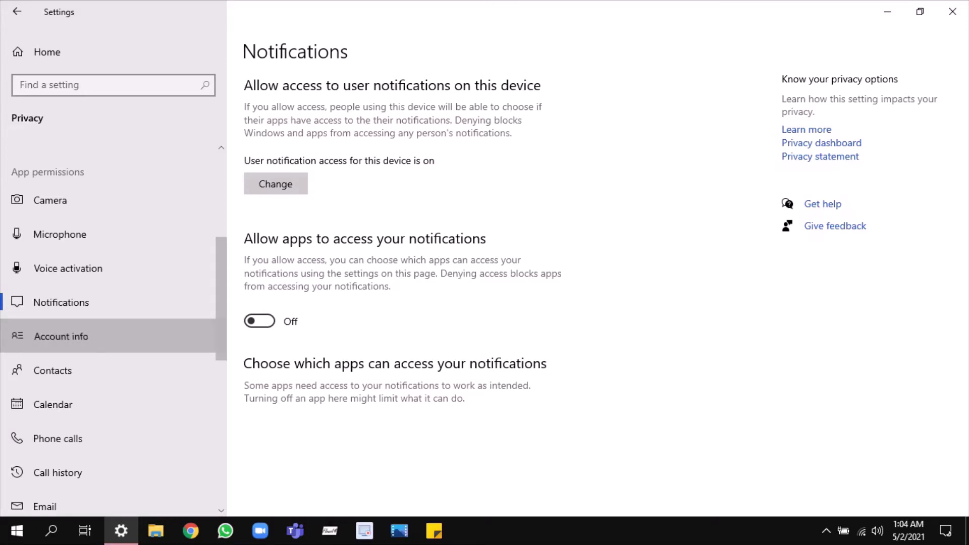
{"action": "left_click", "coordinate": [76, 336]}
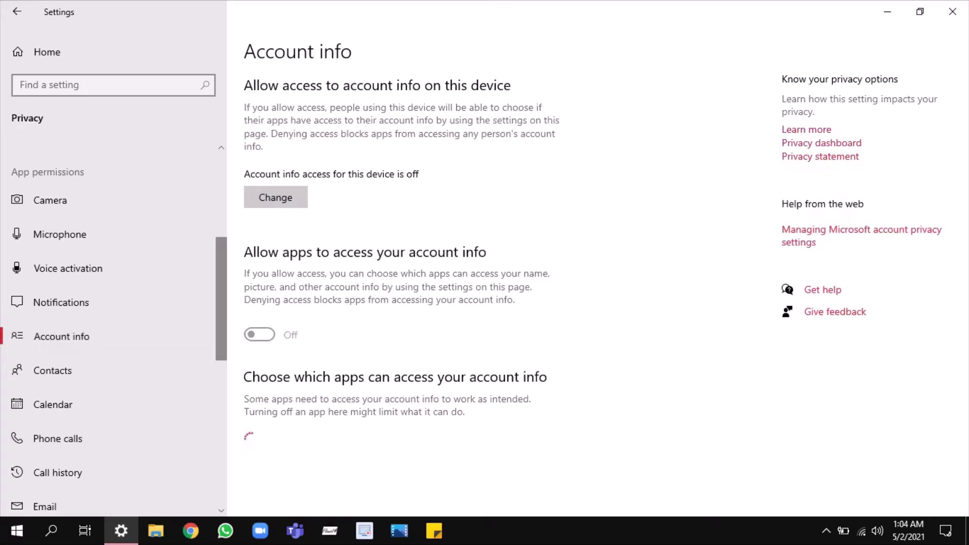
{"action": "scroll", "coordinate": [75, 280], "scroll_direction": "down", "scroll_amount": 3}
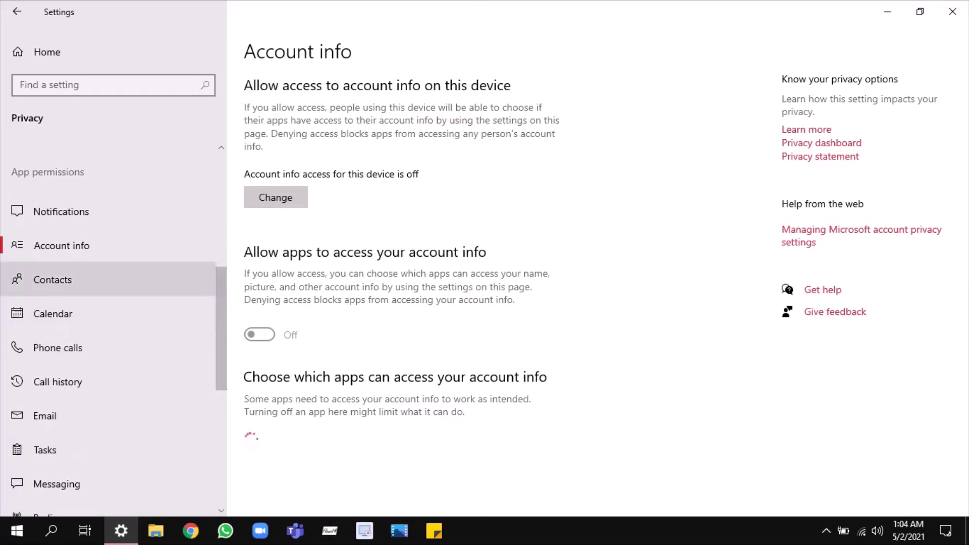
- On the Contacts privacy page, turn off Allow apps to access your contacts
{"action": "left_click", "coordinate": [76, 280]}
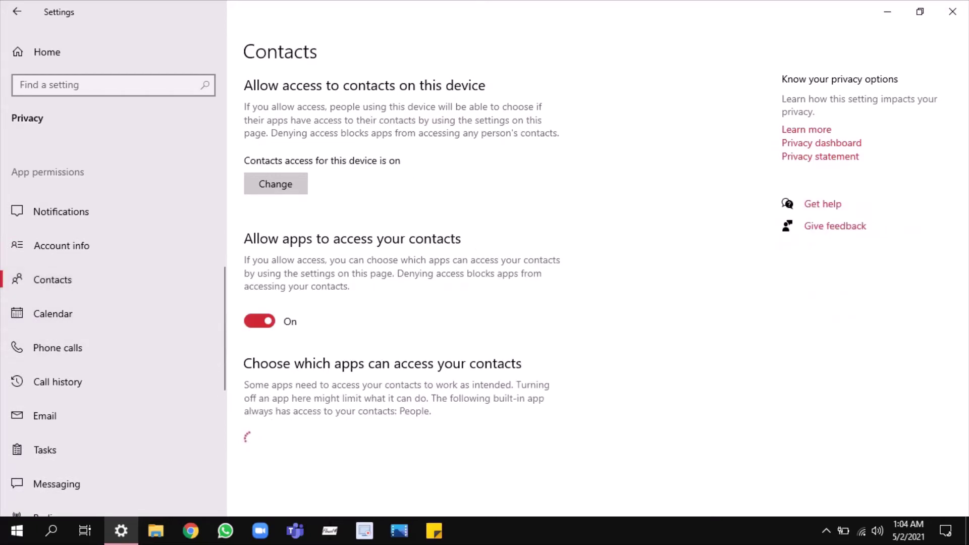
{"action": "left_click", "coordinate": [259, 320]}
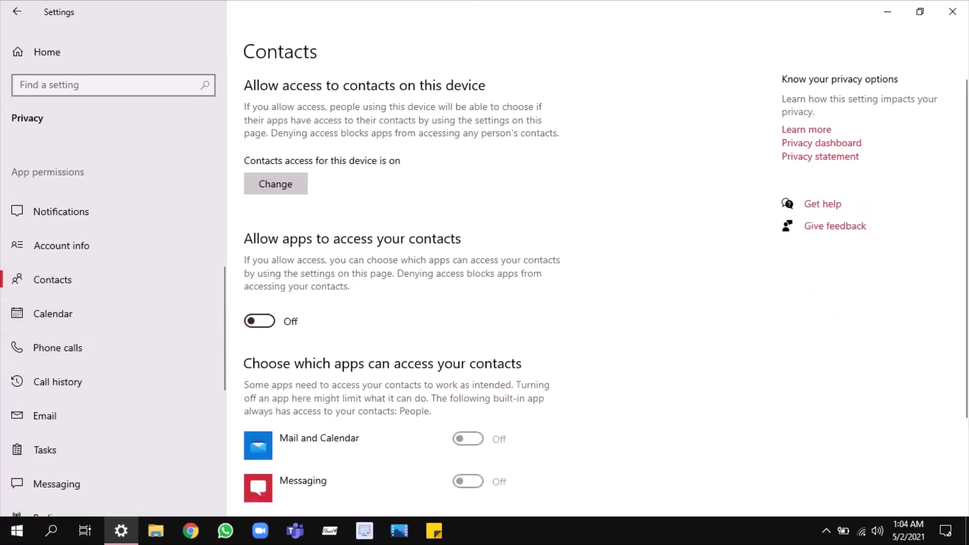
- View the Background apps page and the remaining app permission categories, including the App diagnostics page
{"action": "scroll", "coordinate": [111, 328], "scroll_direction": "down", "scroll_amount": 3}
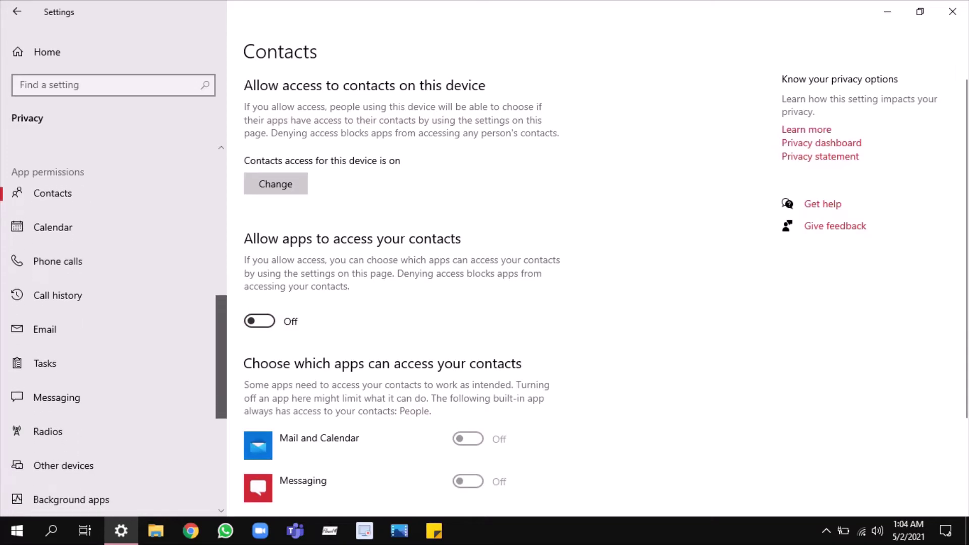
{"action": "scroll", "coordinate": [111, 328], "scroll_direction": "down", "scroll_amount": 2}
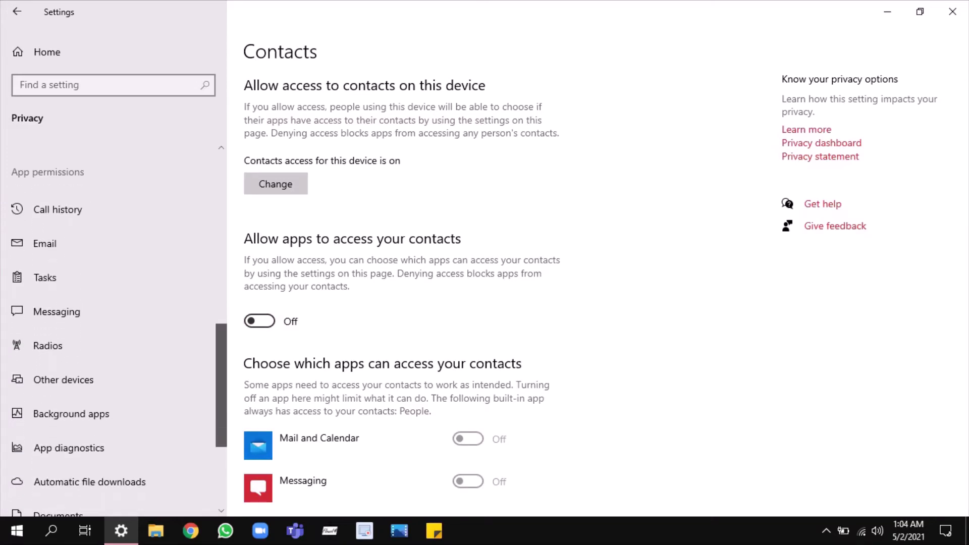
{"action": "scroll", "coordinate": [111, 328], "scroll_direction": "down", "scroll_amount": 3}
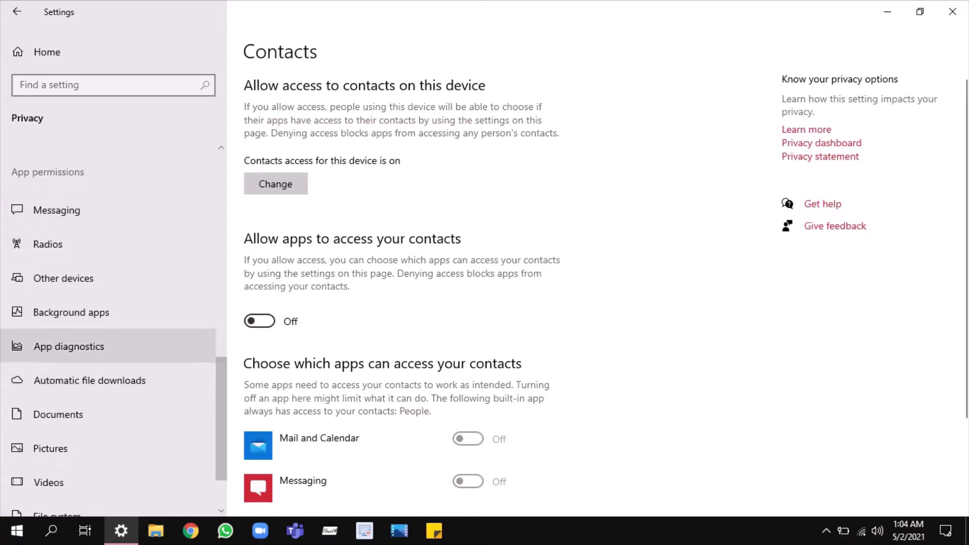
{"action": "left_click", "coordinate": [71, 312]}
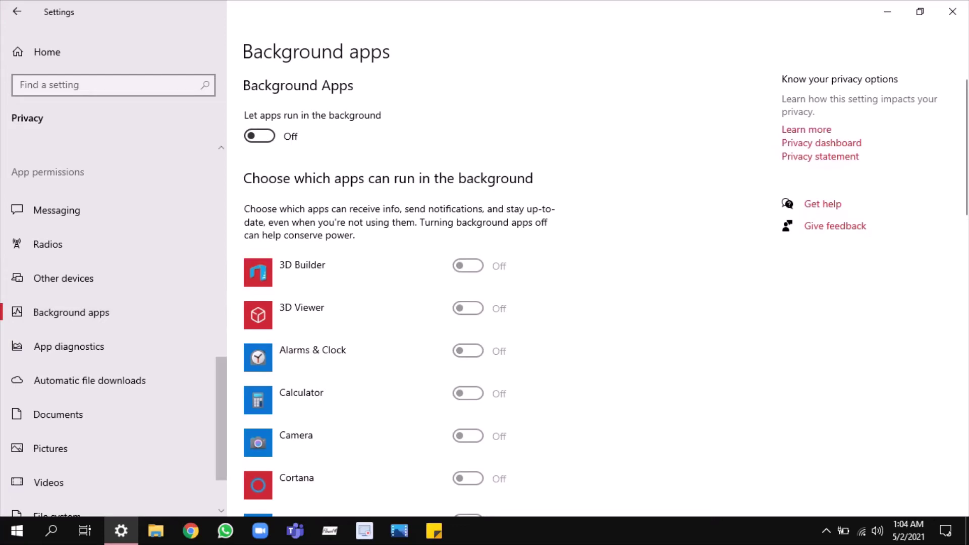
{"action": "scroll", "coordinate": [76, 278], "scroll_direction": "down", "scroll_amount": 1}
{"action": "scroll", "coordinate": [114, 352], "scroll_direction": "down", "scroll_amount": 2}
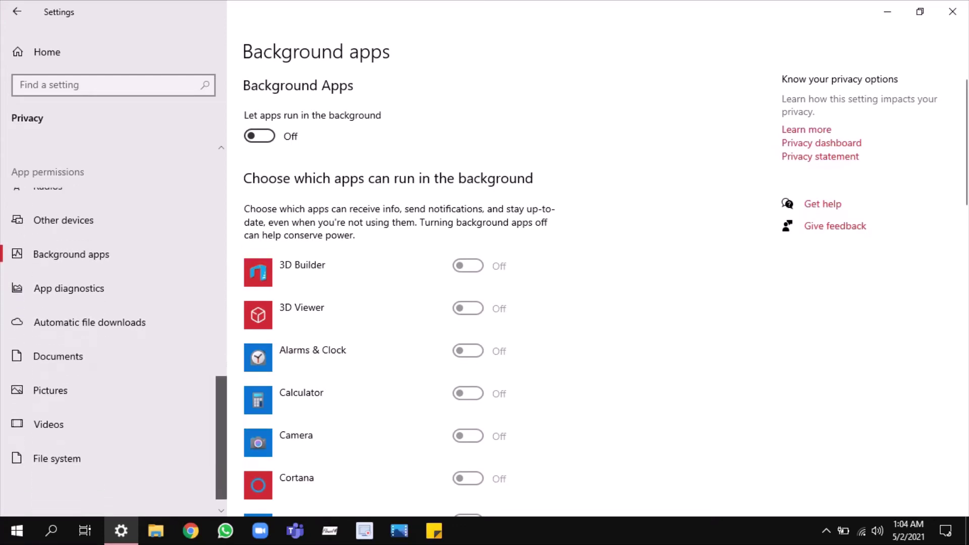
{"action": "scroll", "coordinate": [101, 247], "scroll_direction": "up", "scroll_amount": 3}
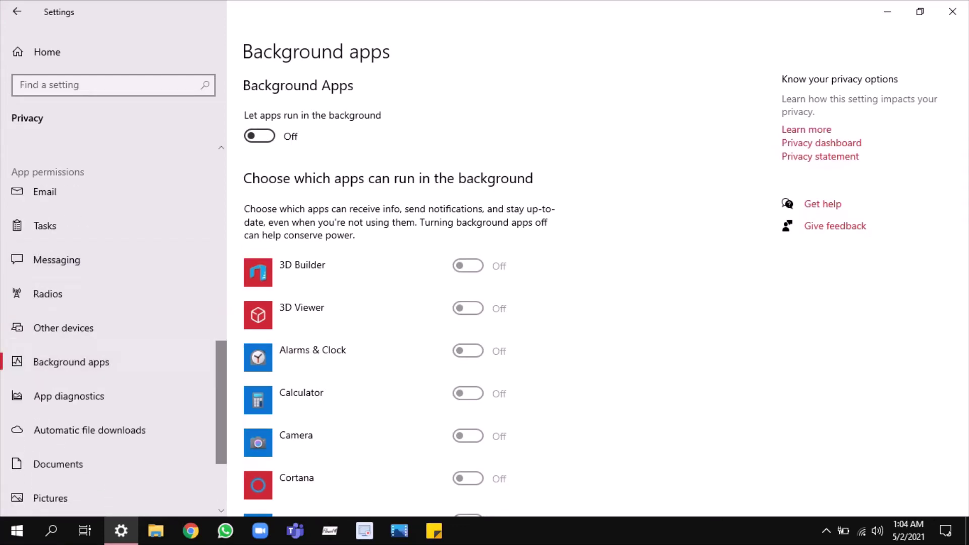
{"action": "scroll", "coordinate": [101, 247], "scroll_direction": "down", "scroll_amount": 3}
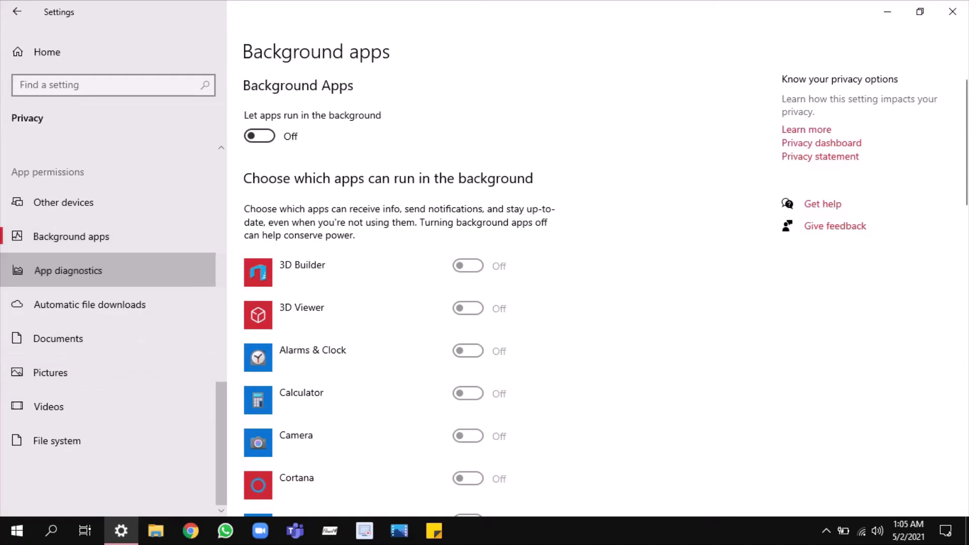
{"action": "left_click", "coordinate": [91, 271]}
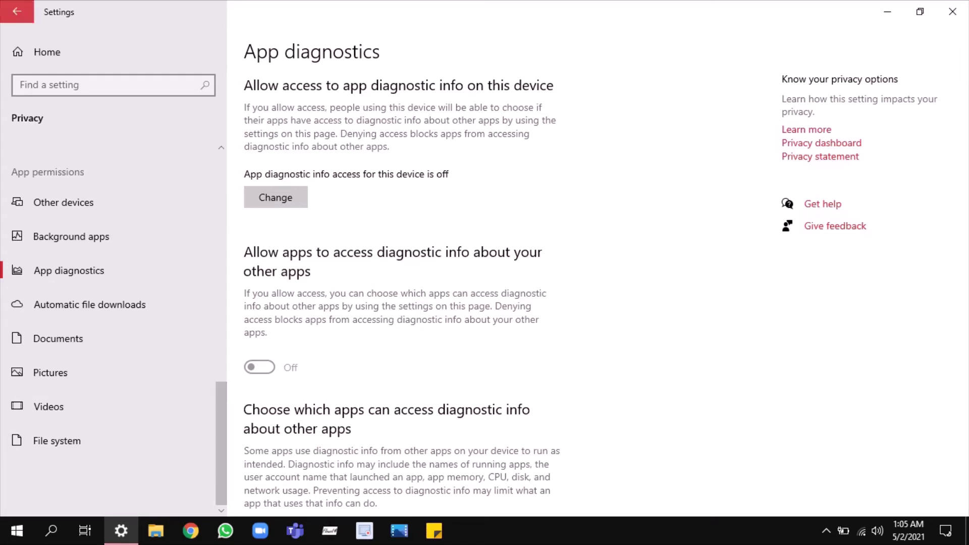
- Leave the Privacy section, view the Windows Update page under Update & Security and close Settings
{"action": "left_click", "coordinate": [17, 11]}
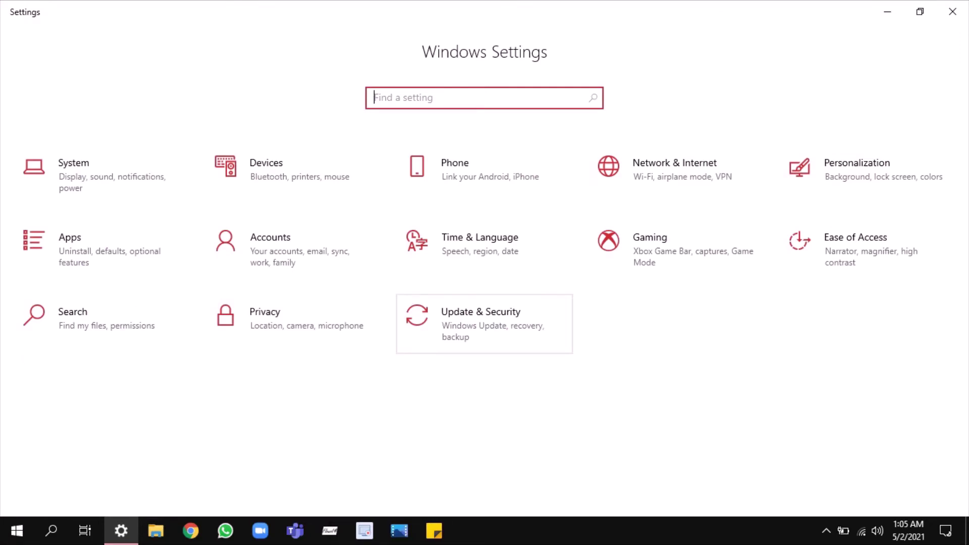
{"action": "left_click", "coordinate": [484, 324]}
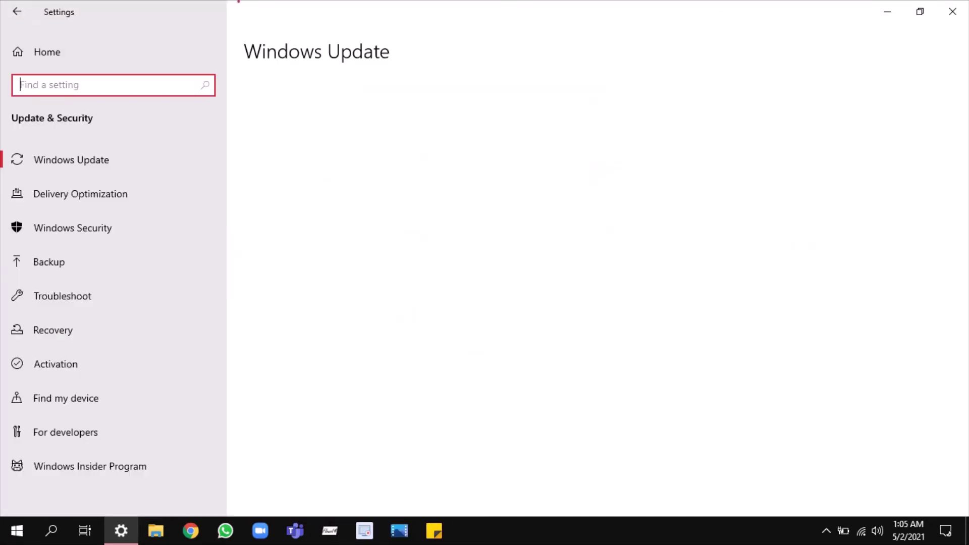
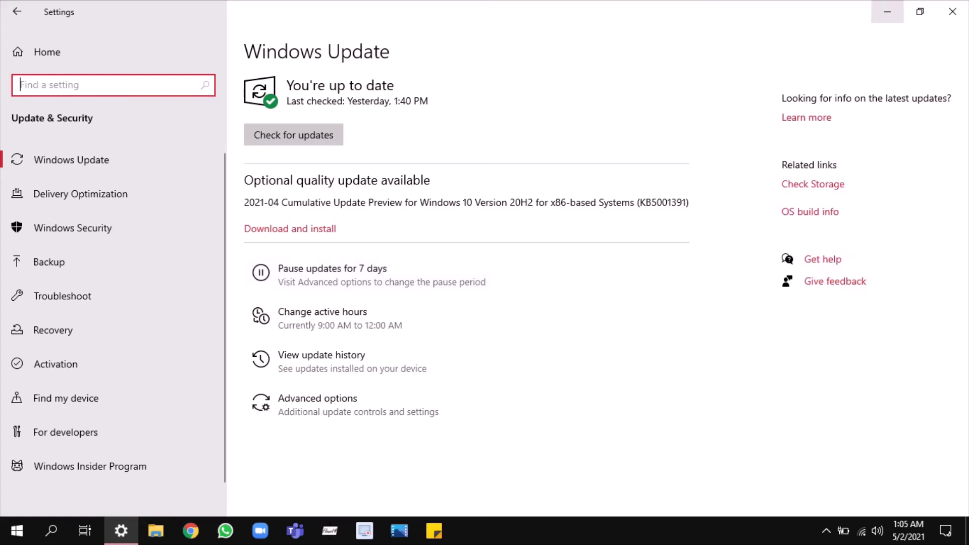
{"action": "left_click", "coordinate": [952, 11]}
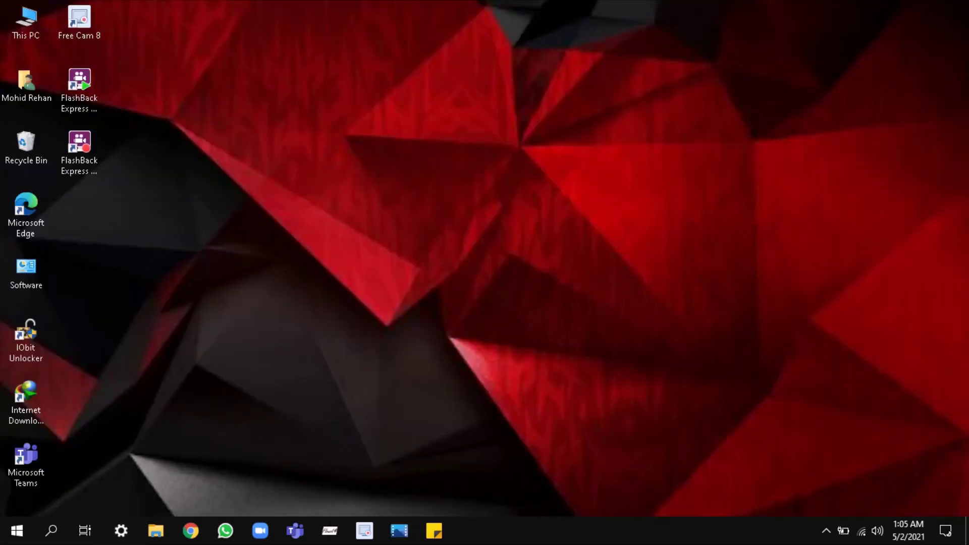